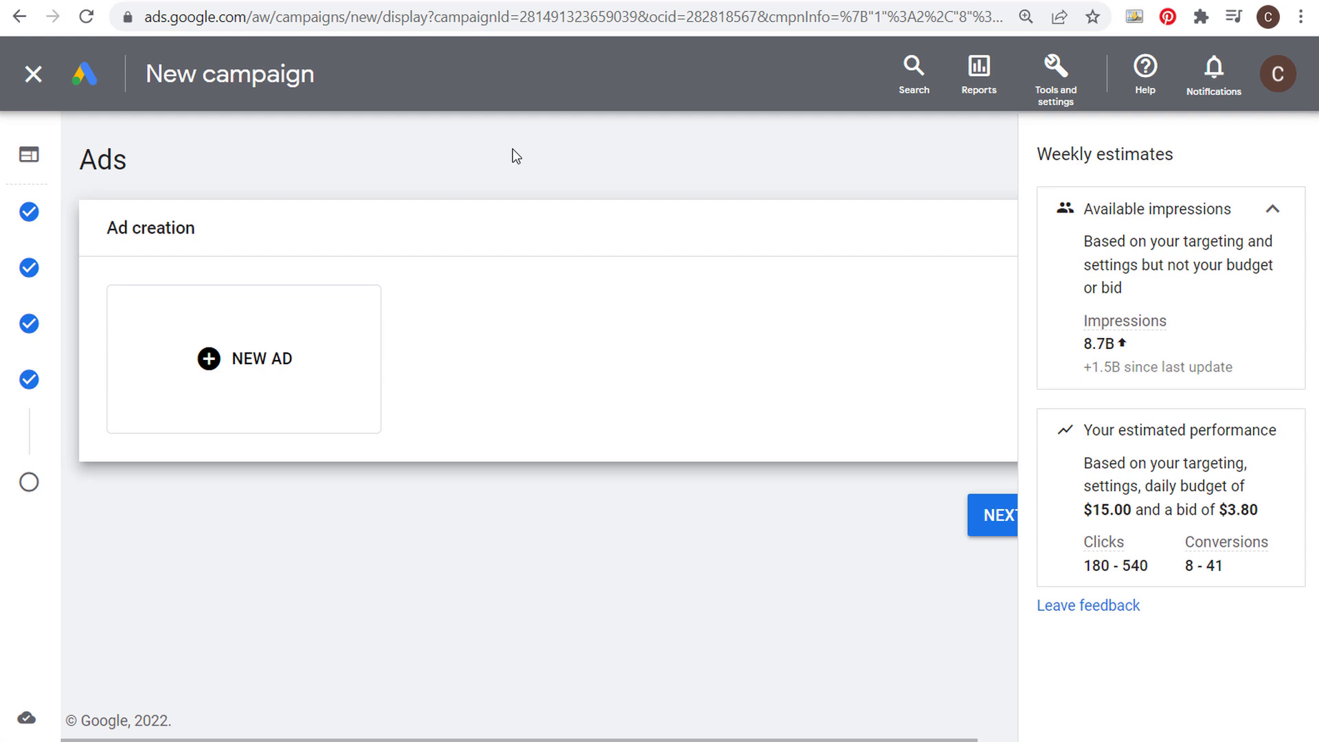
# View the existing ads available to copy from the In-Market & Custom Intent campaign's Automated Targeting ad group, leaving without copying any
pyautogui.moveTo(27, 186)
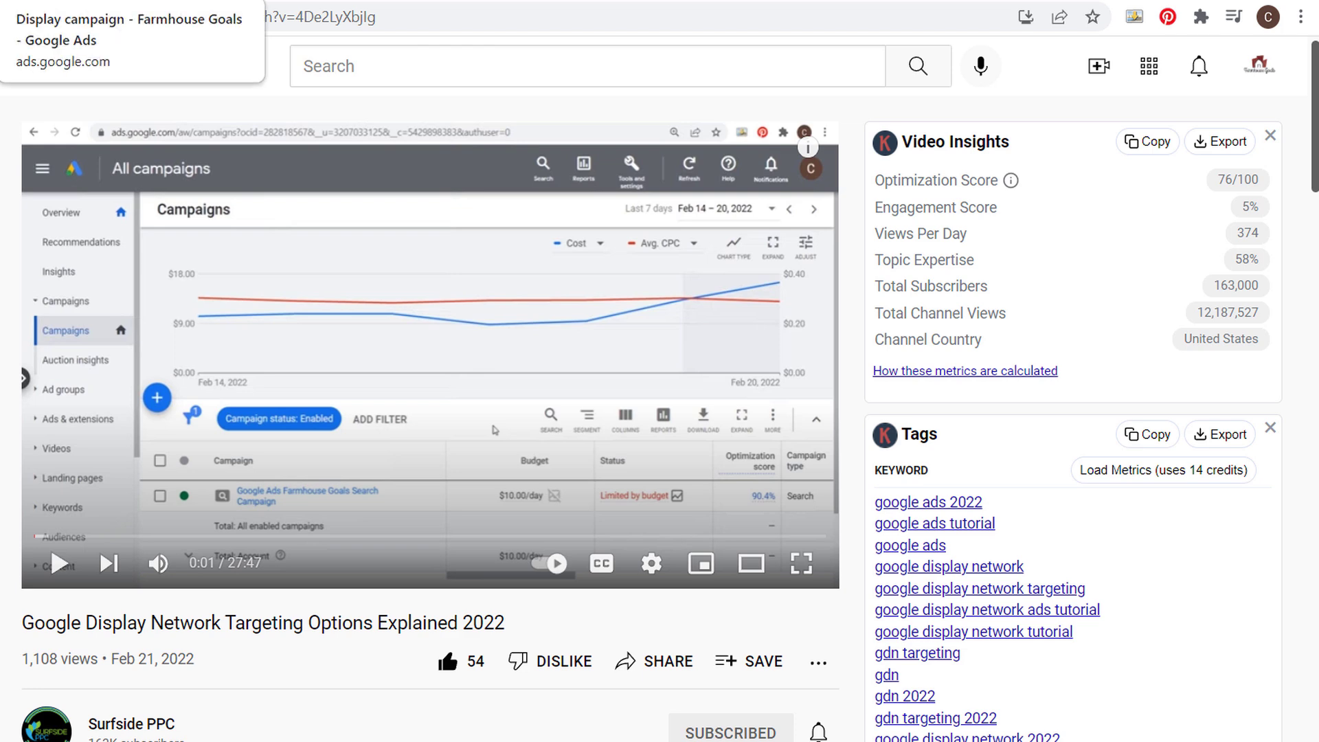
pyautogui.click(130, 1)
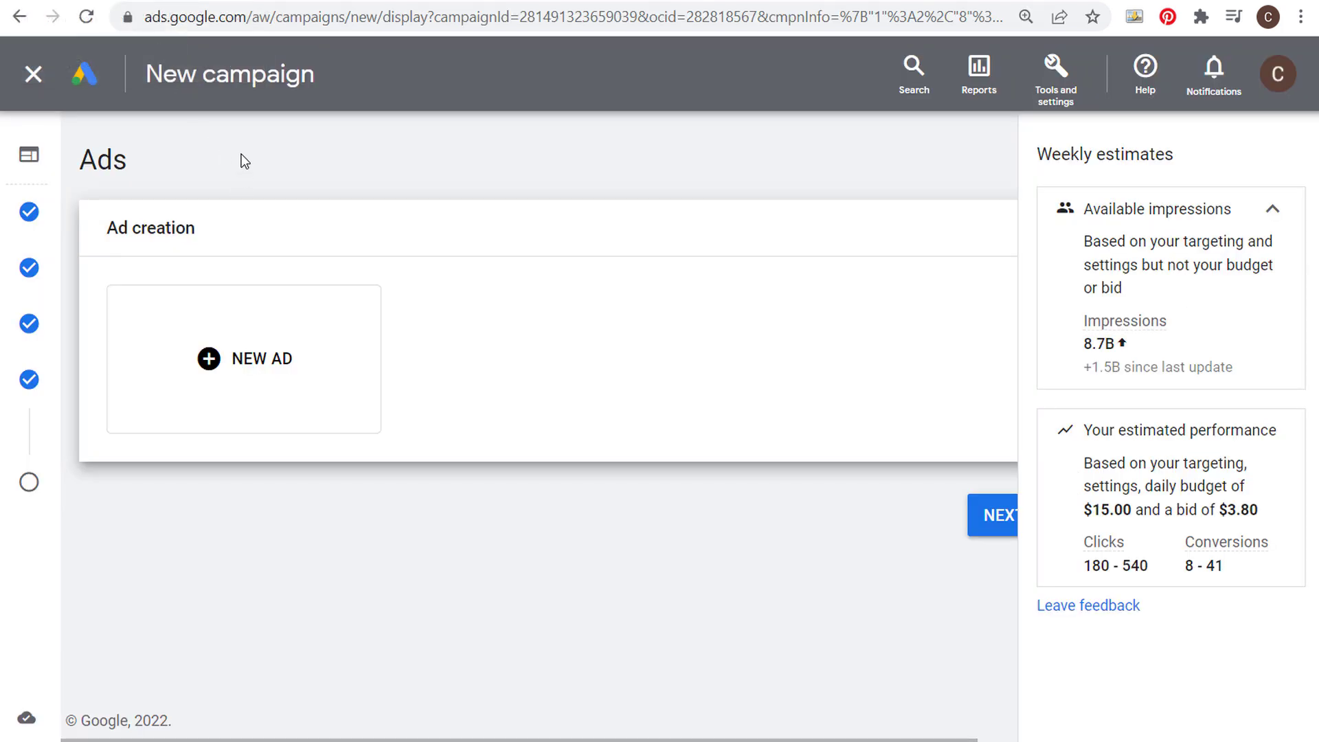
pyautogui.click(216, 364)
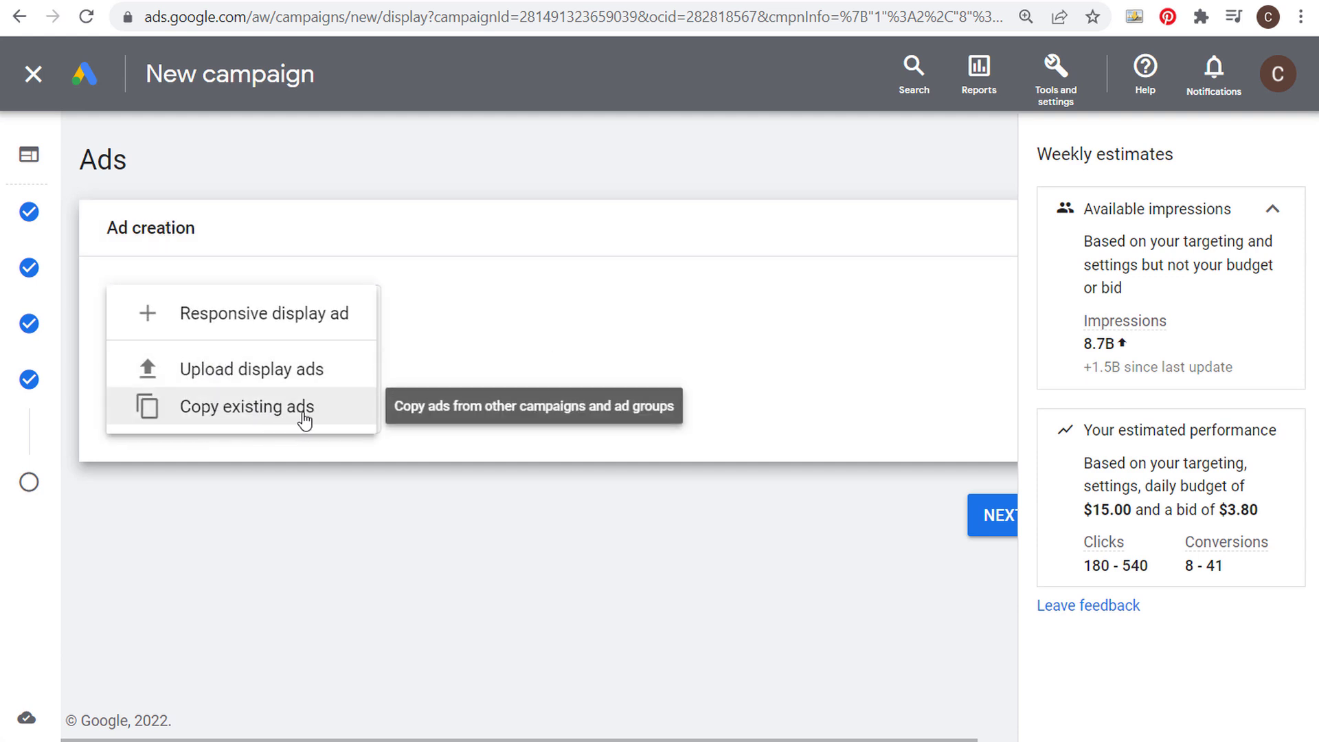
pyautogui.click(235, 410)
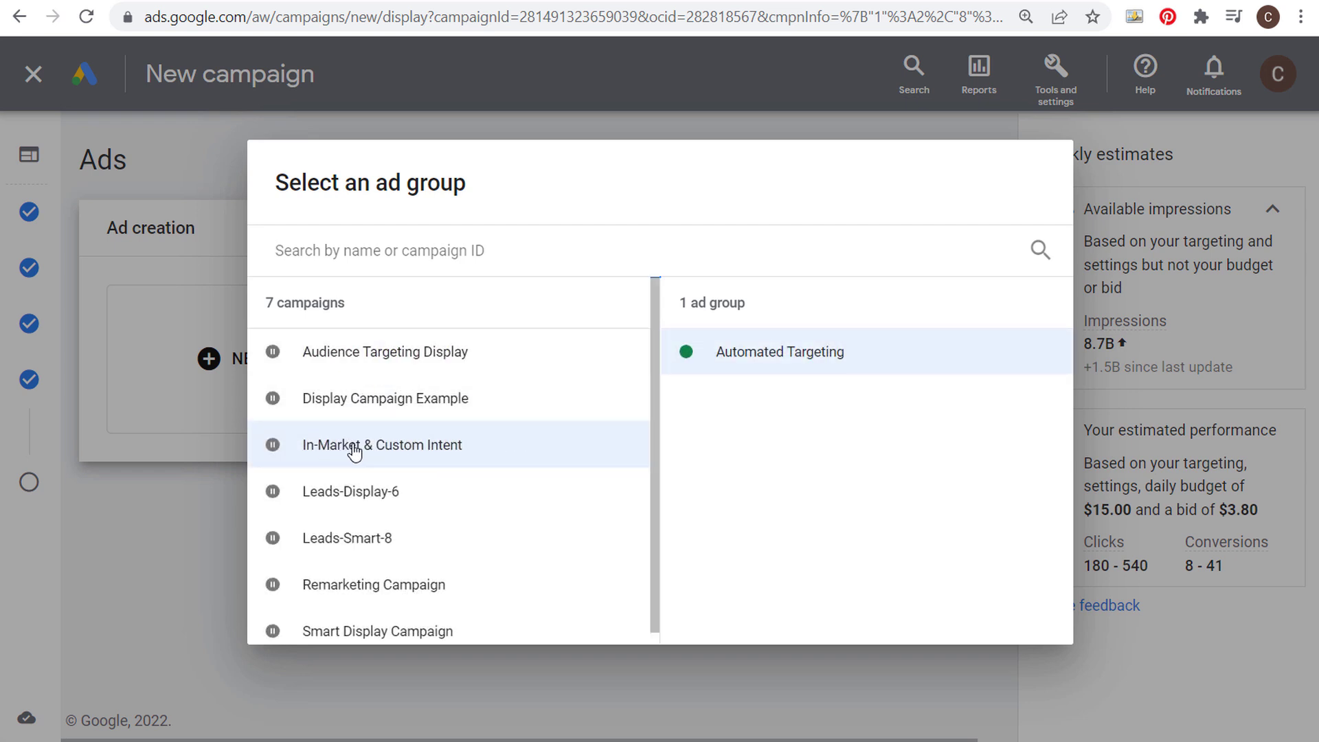
pyautogui.click(806, 359)
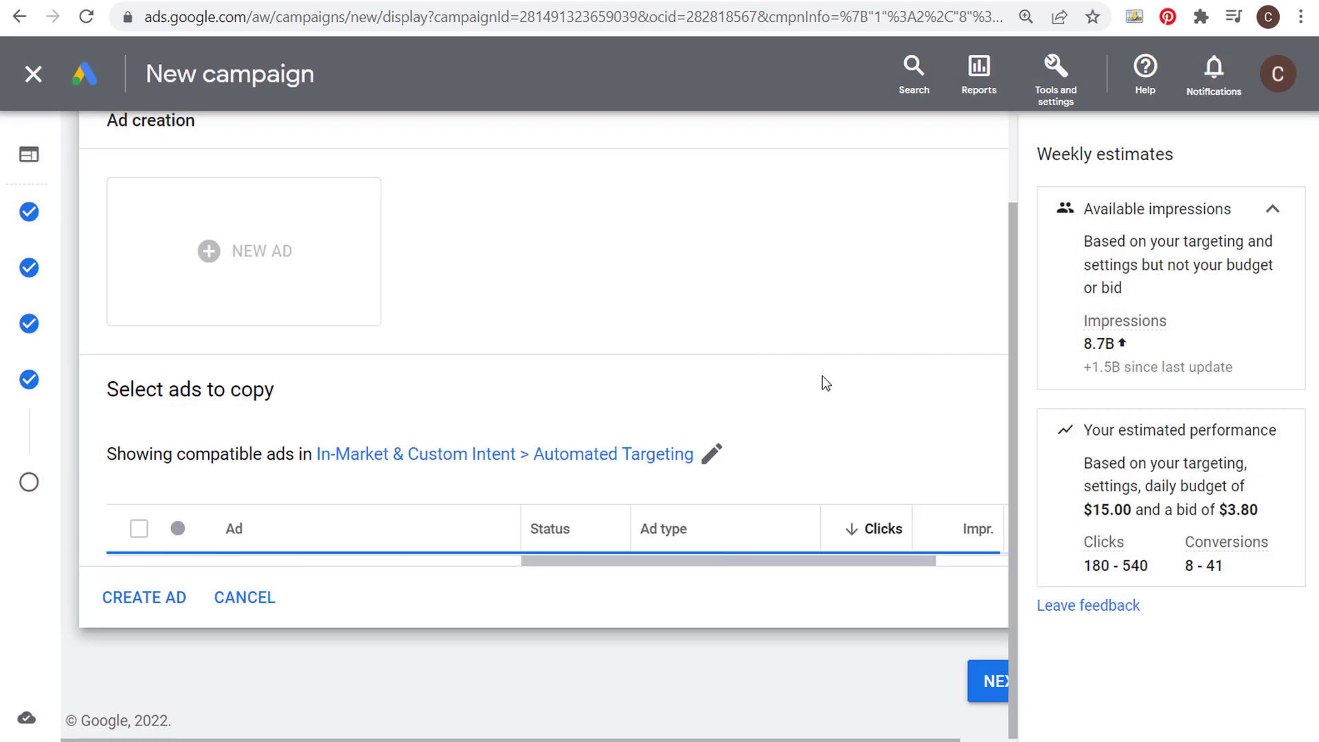
pyautogui.scroll(-3, 789, 385)
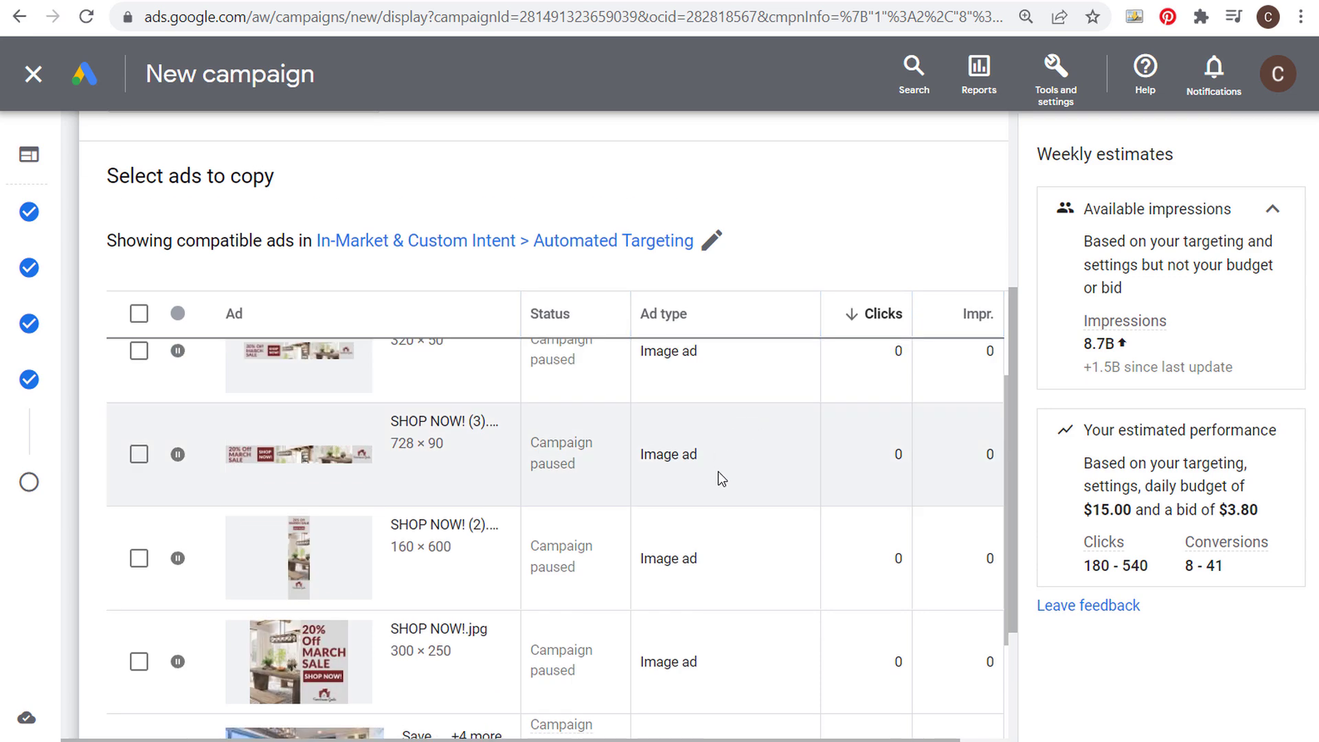
pyautogui.scroll(-5, 866, 513)
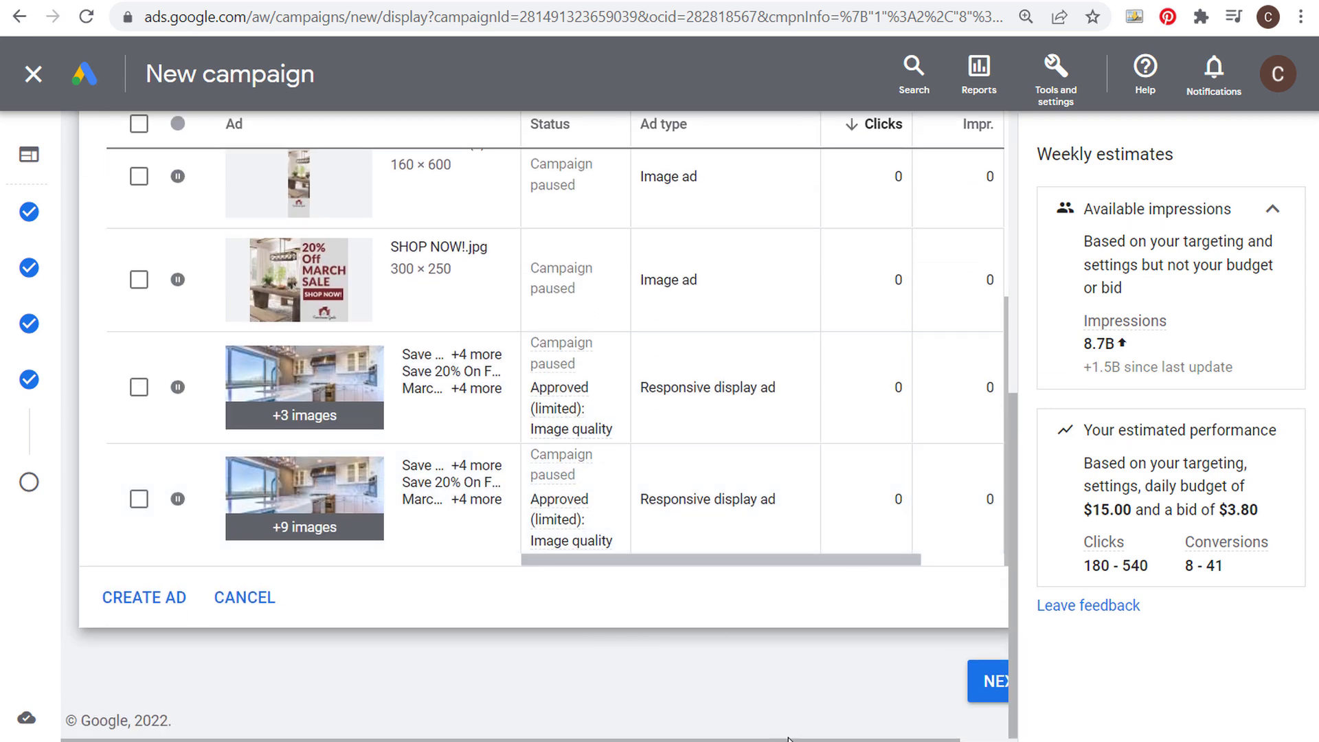
pyautogui.moveTo(788, 738); pyautogui.dragTo(837, 738)
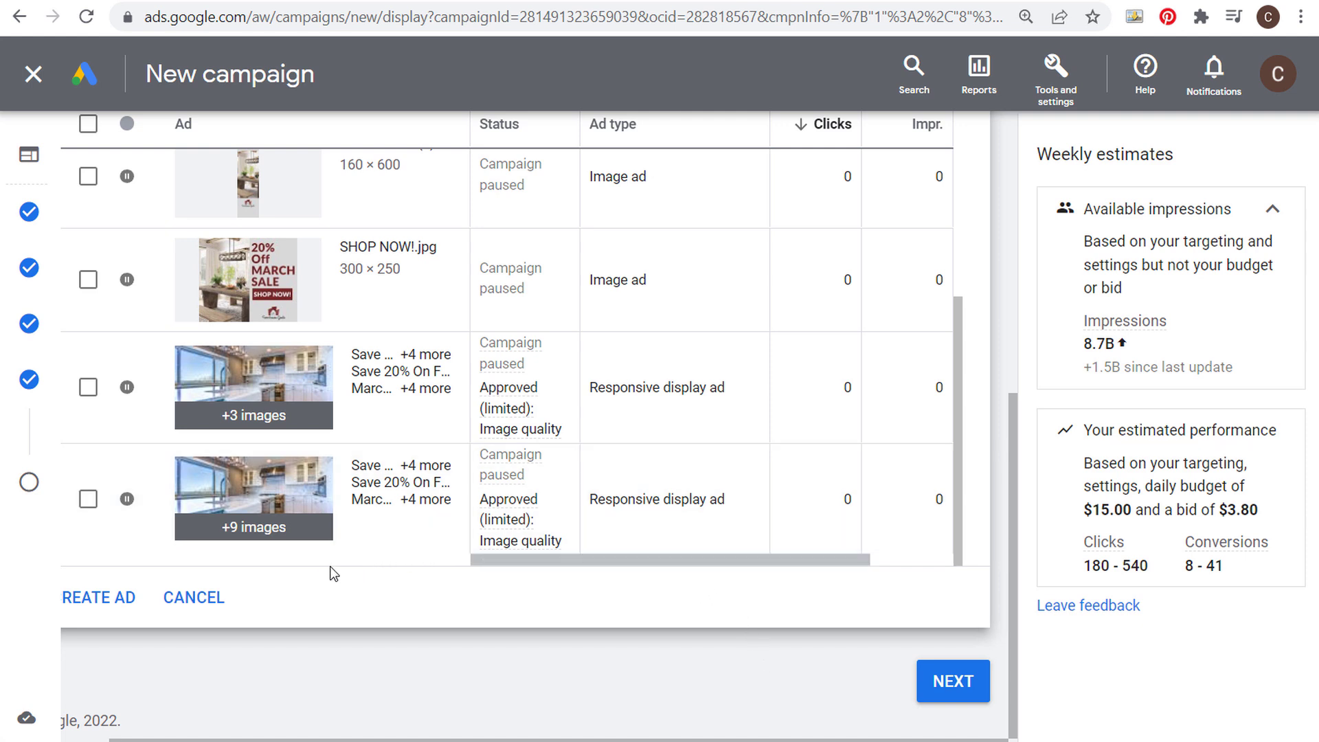
pyautogui.click(196, 595)
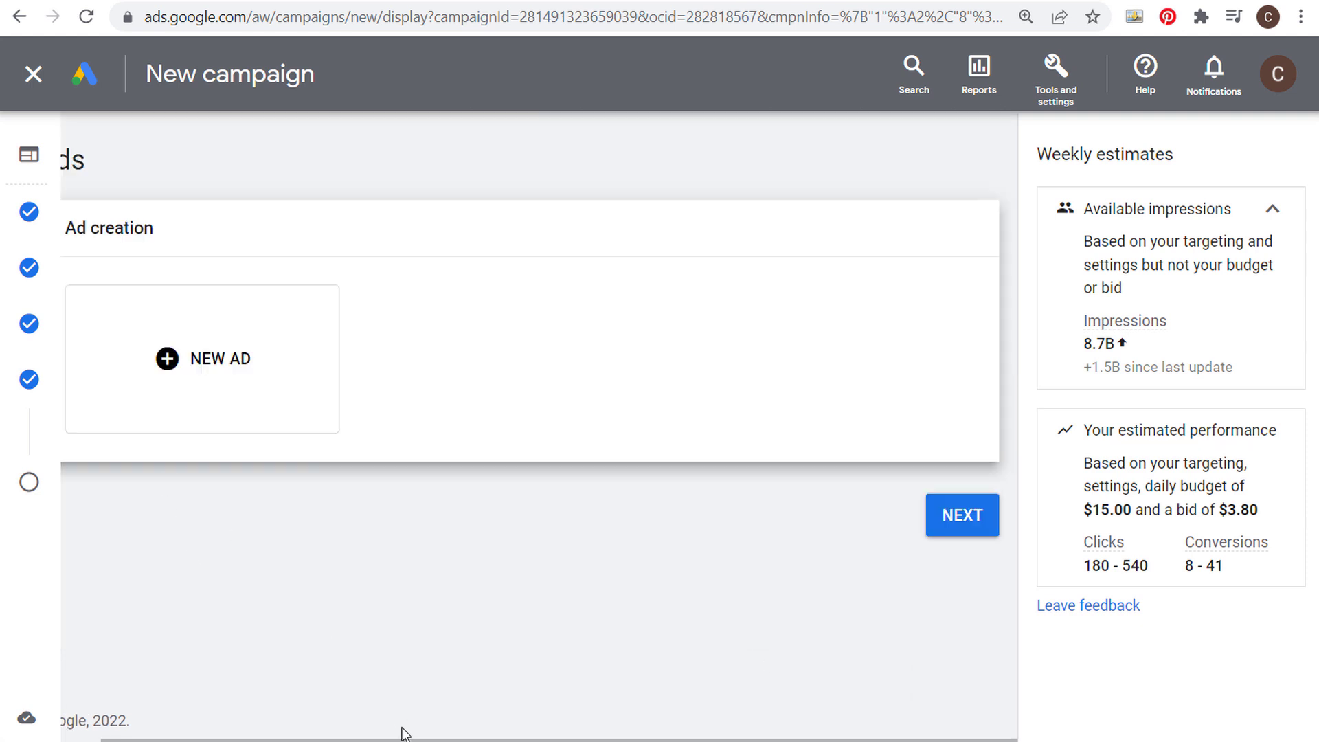
pyautogui.moveTo(405, 734); pyautogui.dragTo(365, 734)
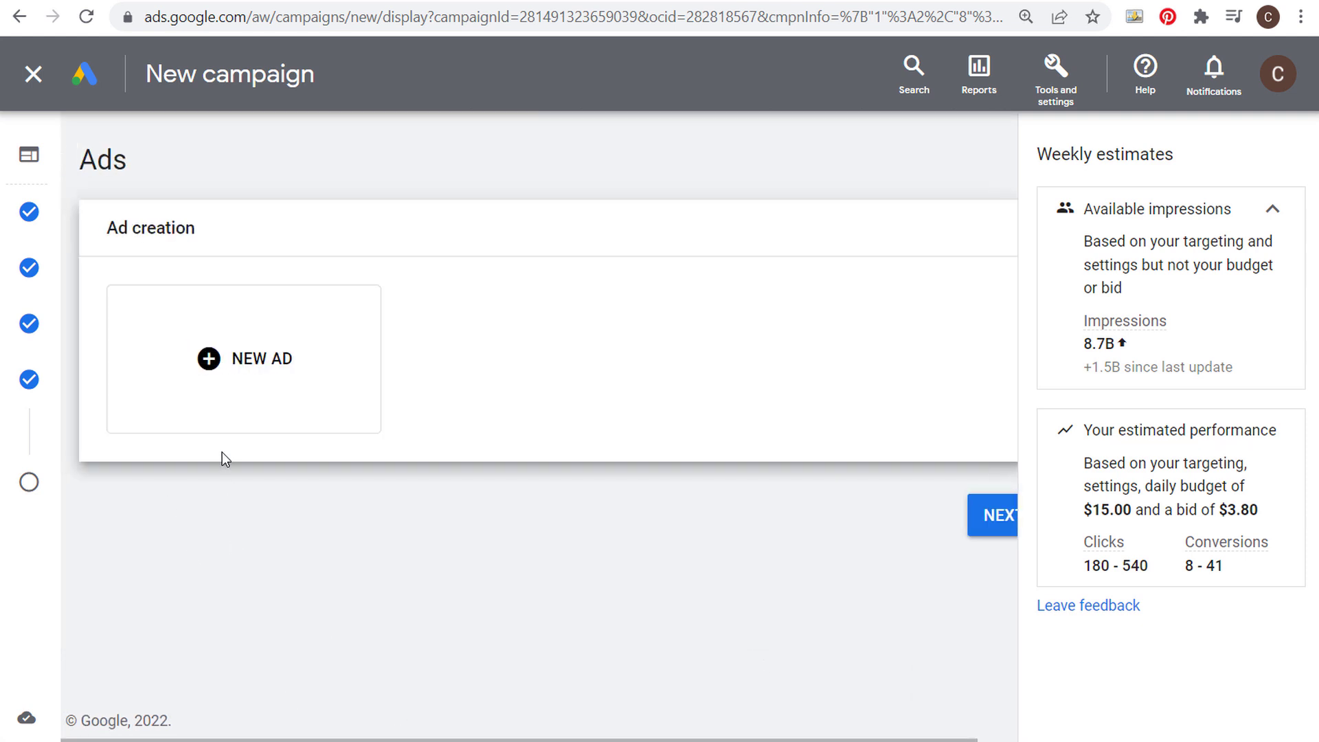
# Start a new ad in the display campaign using the option to upload display ads
pyautogui.click(210, 363)
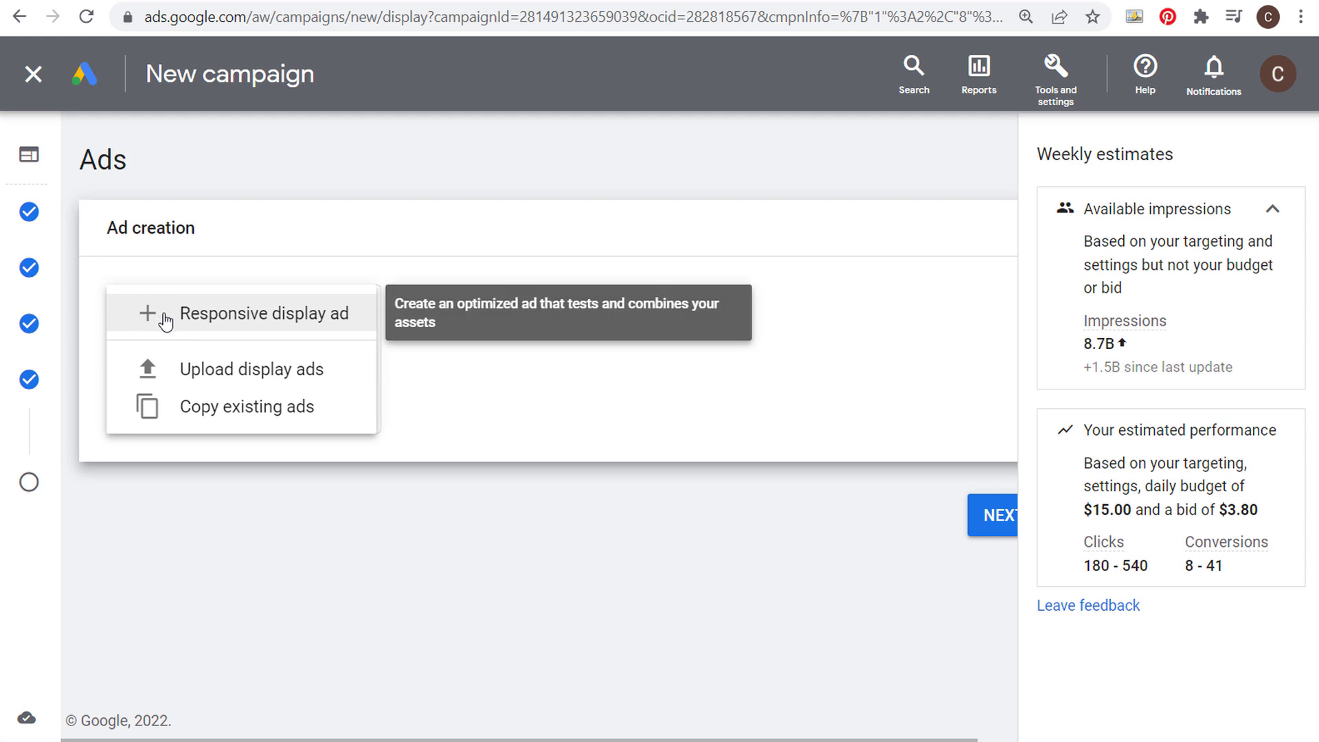
pyautogui.click(196, 374)
pyautogui.scroll(-3, 481, 505)
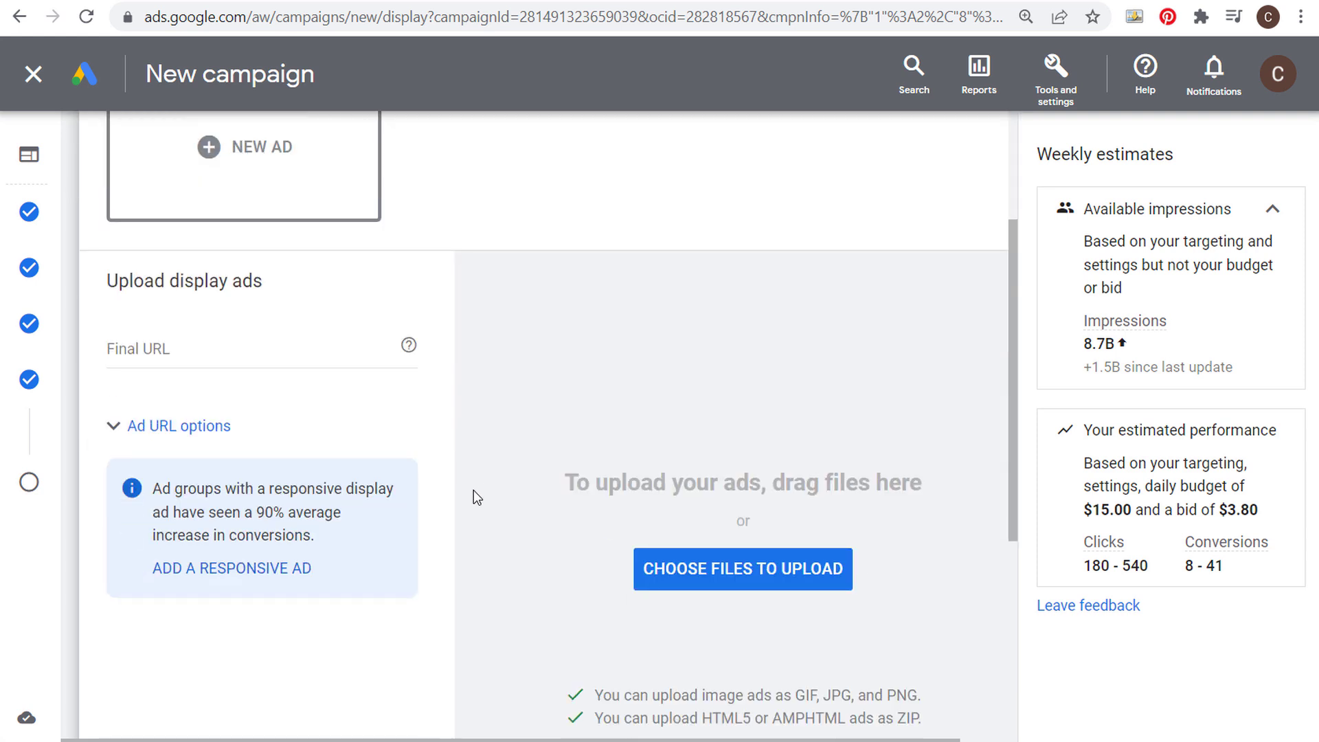
# Open the supported sizes and formats reference and examine the image, HTML5 and AMPHTML file types accepted for uploaded ads
pyautogui.scroll(-5, 473, 478)
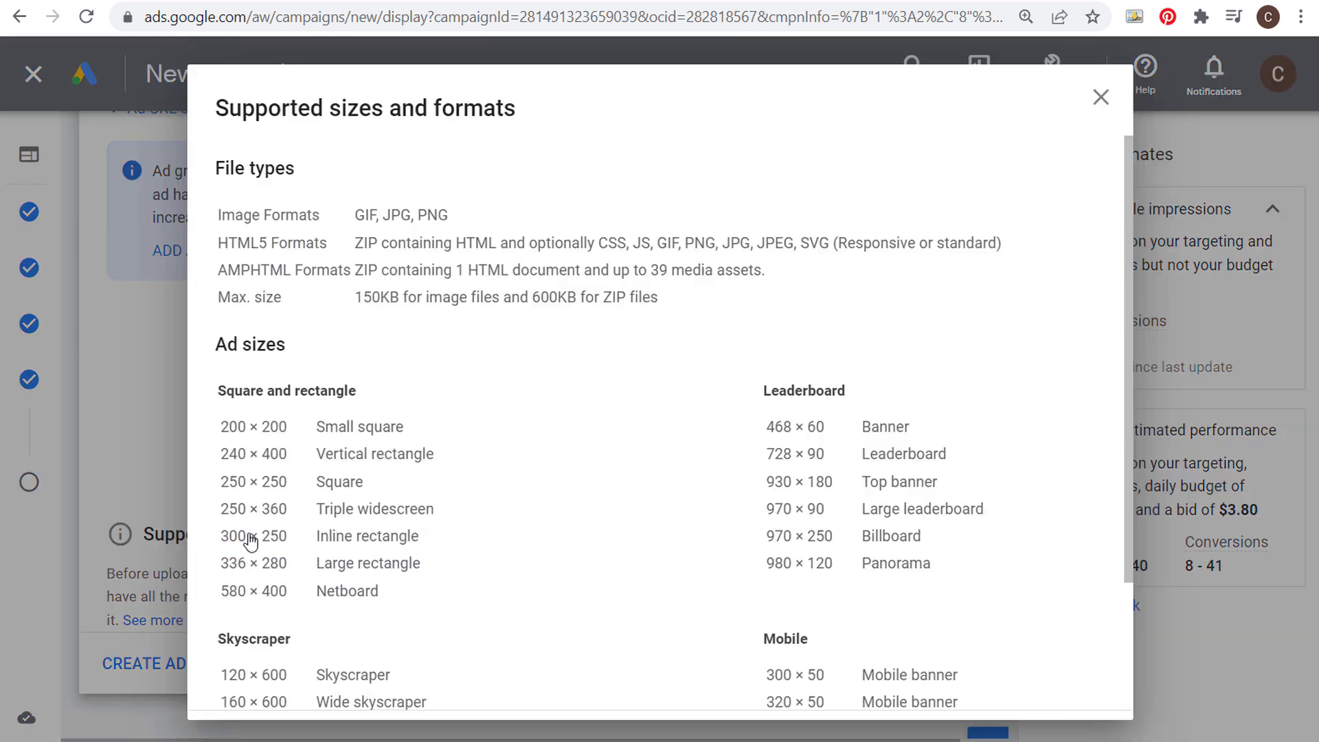
pyautogui.click(242, 539)
pyautogui.doubleClick(432, 215)
pyautogui.moveTo(219, 241); pyautogui.dragTo(334, 249)
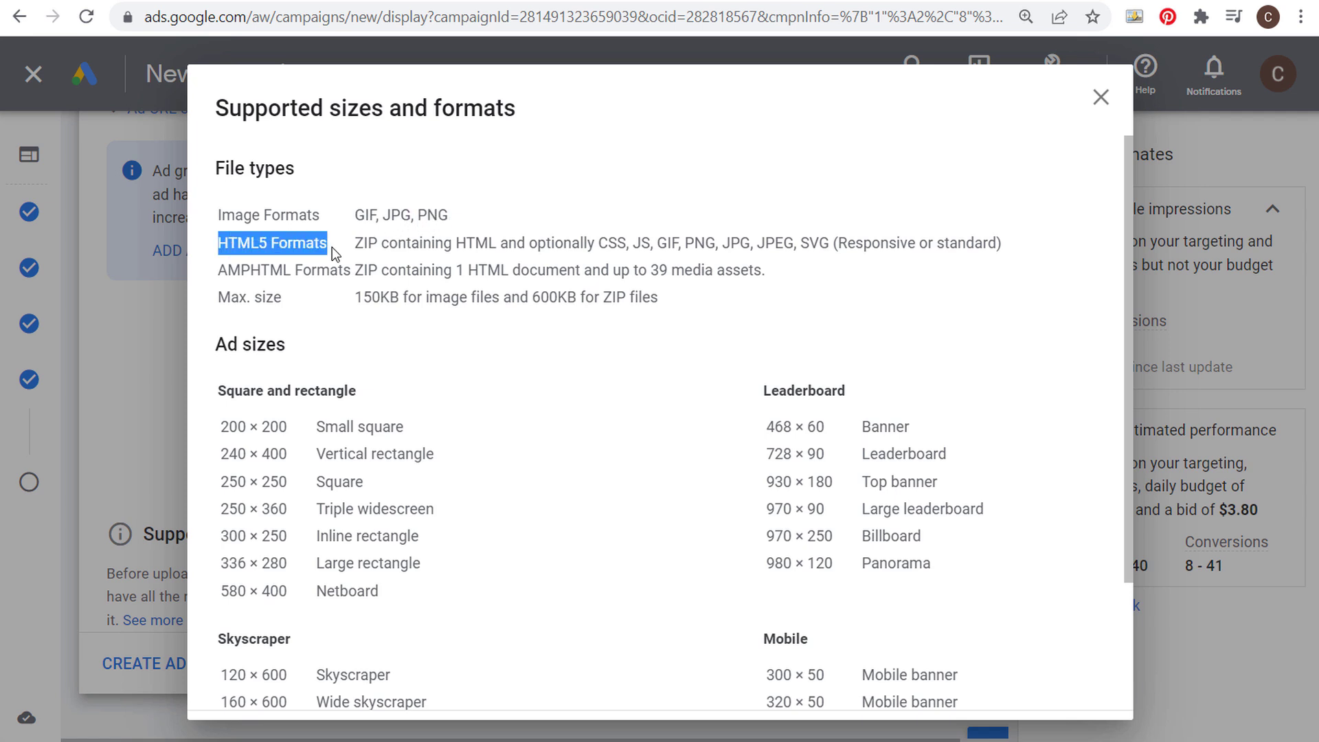
pyautogui.click(254, 270)
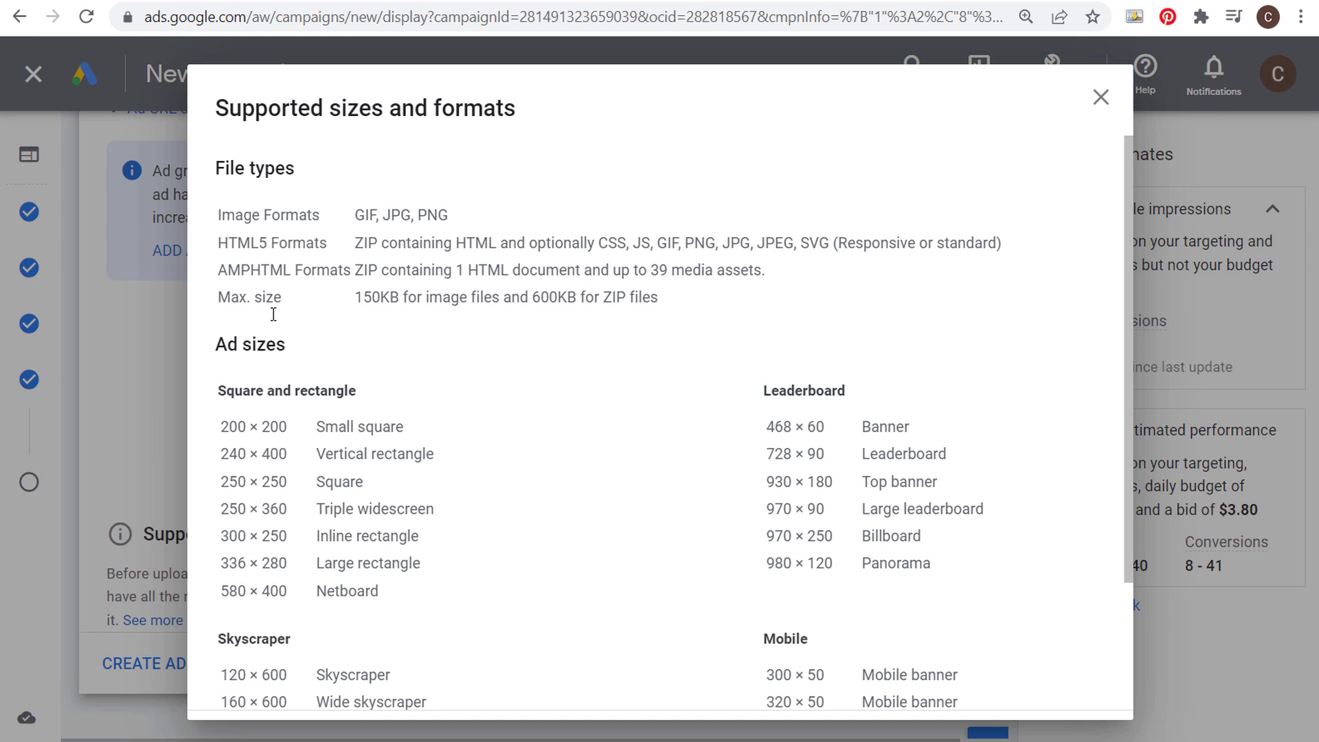
# Review the supported square and rectangle, leaderboard, skyscraper and mobile ad sizes, and close the reference
pyautogui.scroll(-2, 346, 363)
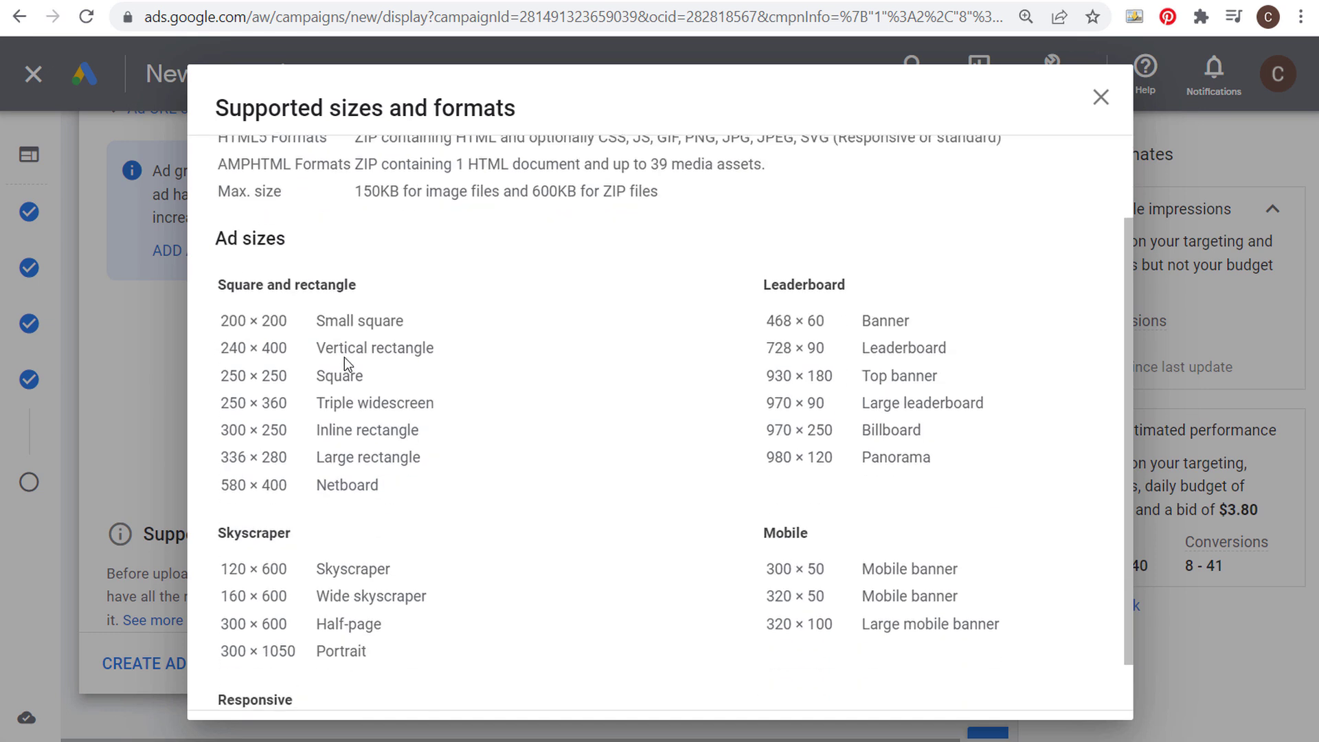
pyautogui.scroll(-1, 526, 325)
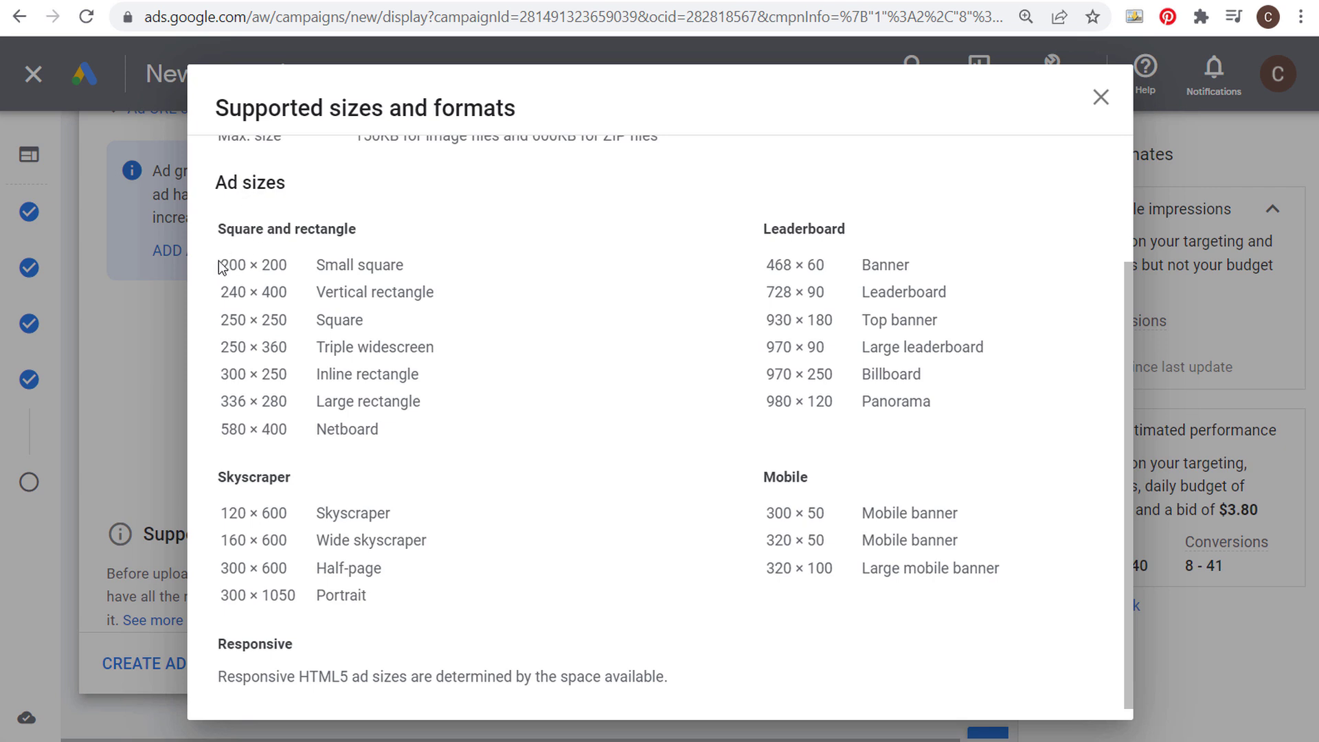
pyautogui.moveTo(221, 267); pyautogui.dragTo(1006, 582)
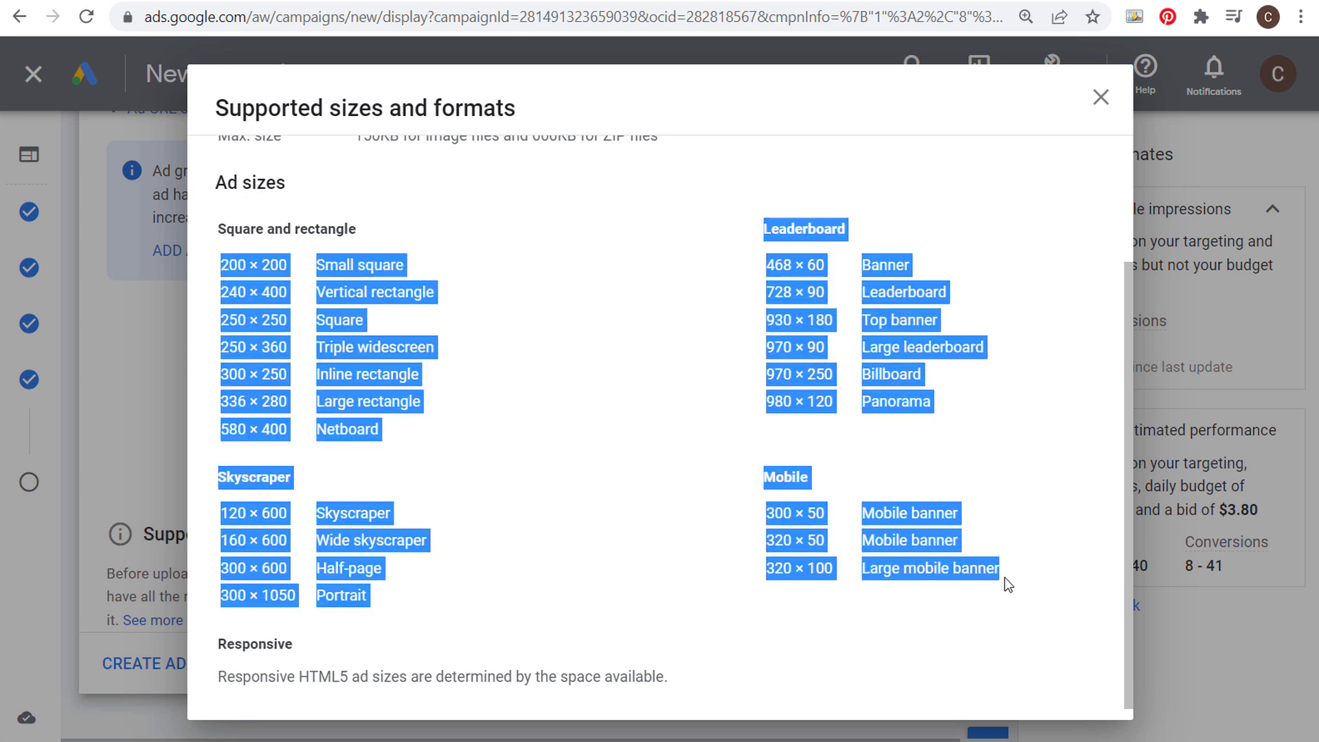
pyautogui.click(1023, 551)
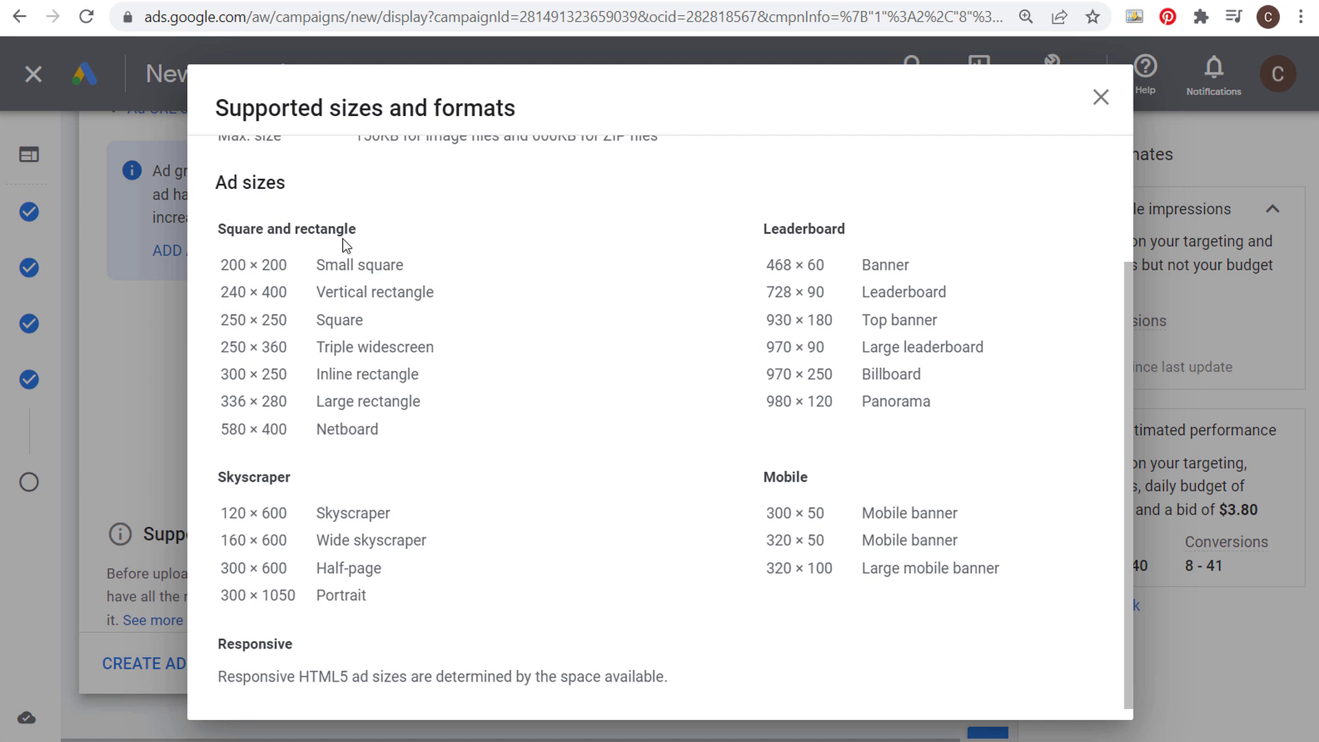
pyautogui.moveTo(763, 229); pyautogui.dragTo(860, 237)
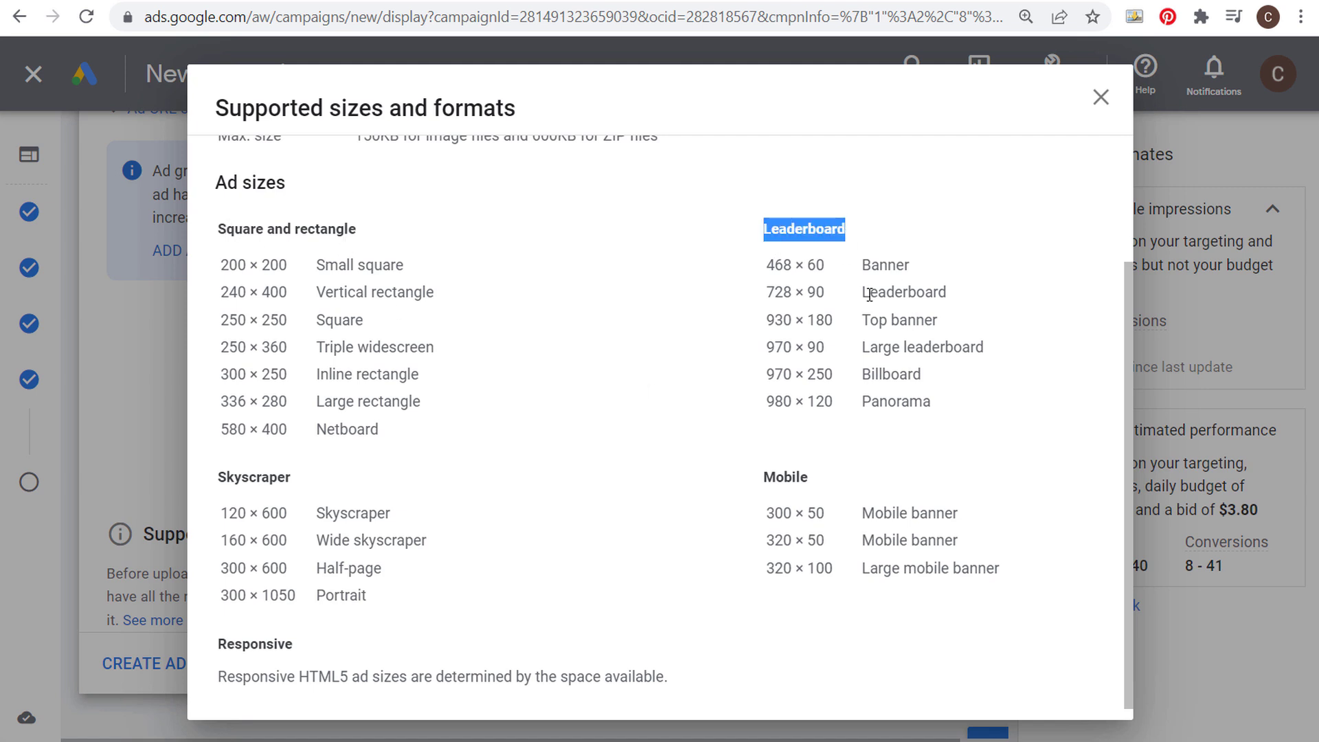
pyautogui.click(766, 228)
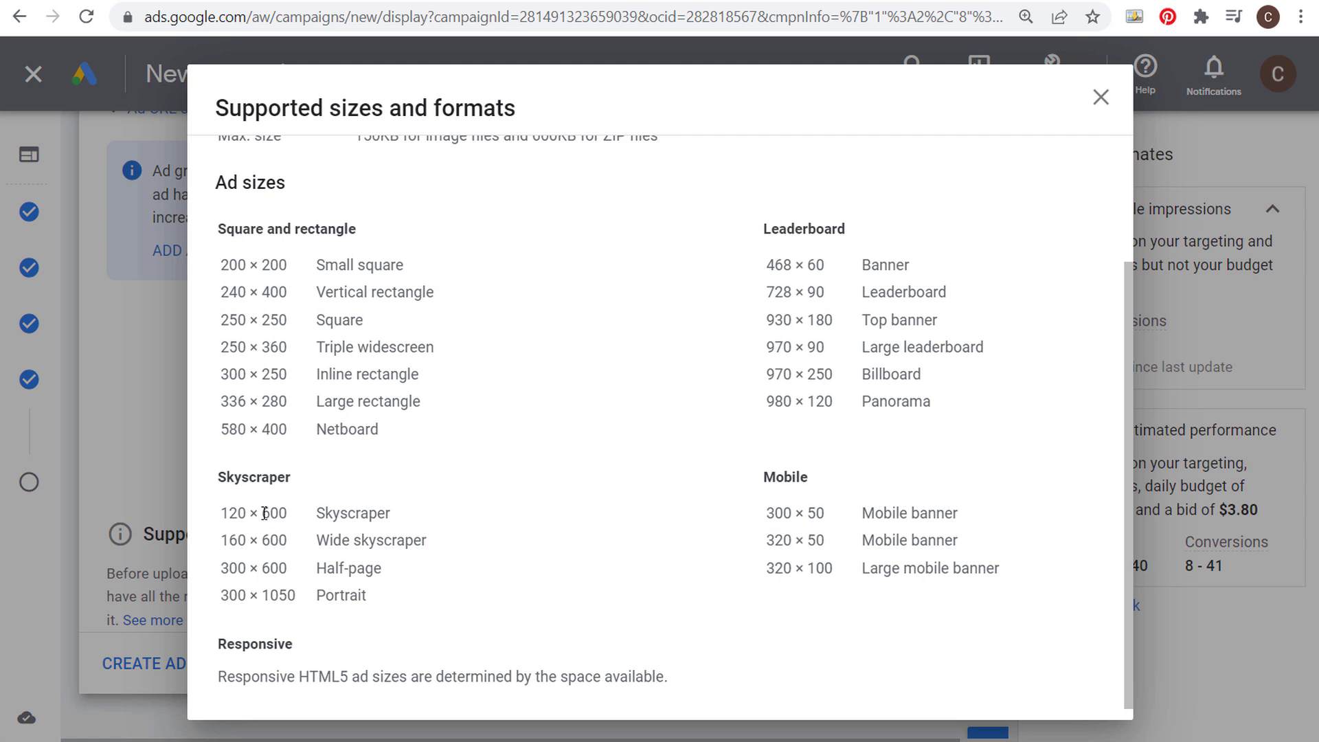
pyautogui.moveTo(263, 513); pyautogui.dragTo(296, 568)
pyautogui.click(236, 514)
pyautogui.moveTo(761, 228); pyautogui.dragTo(803, 265)
pyautogui.click(804, 265)
pyautogui.moveTo(762, 475); pyautogui.dragTo(1037, 567)
pyautogui.click(1038, 567)
pyautogui.click(1100, 98)
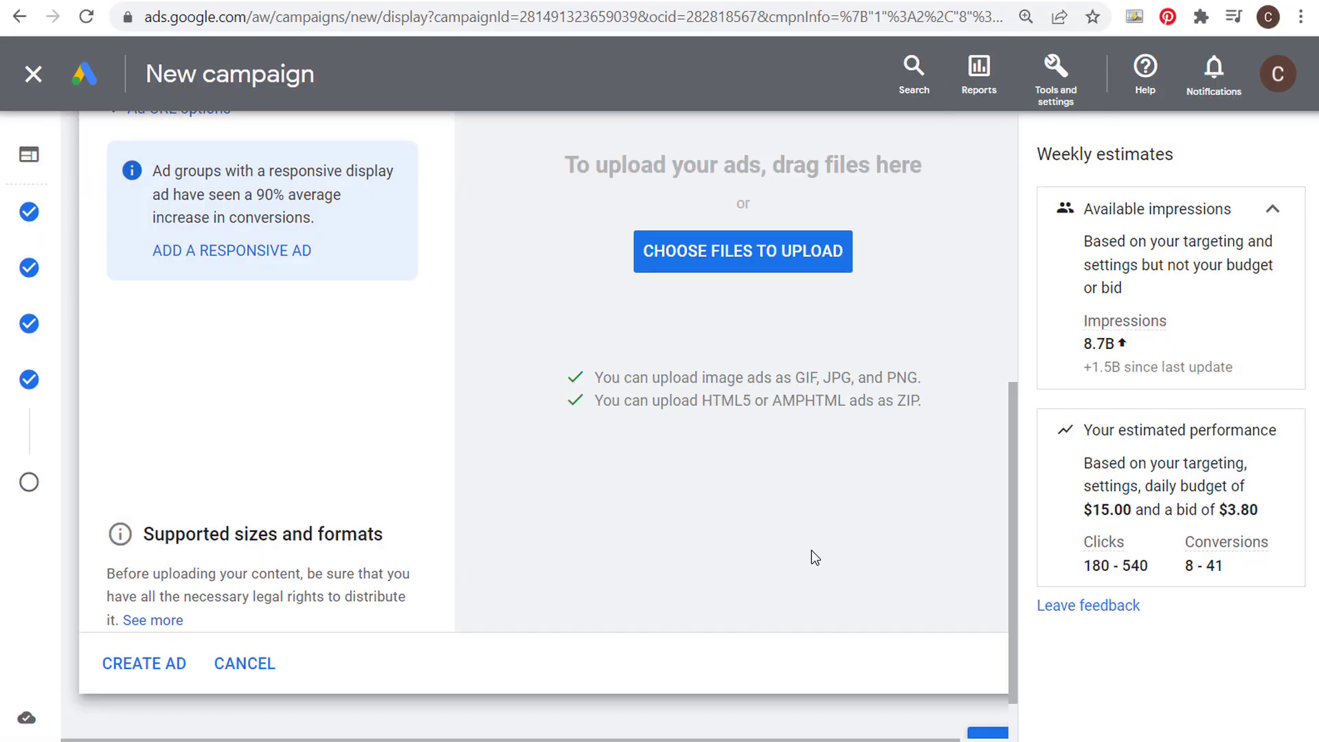
# Switch to File Explorer to view the 52 Top-Rated Farmhouse Decorations ad images, and look over the farmhousegoals.com/farmhouse-decorations article in the browser
pyautogui.hotkey('alt', 'Tab')
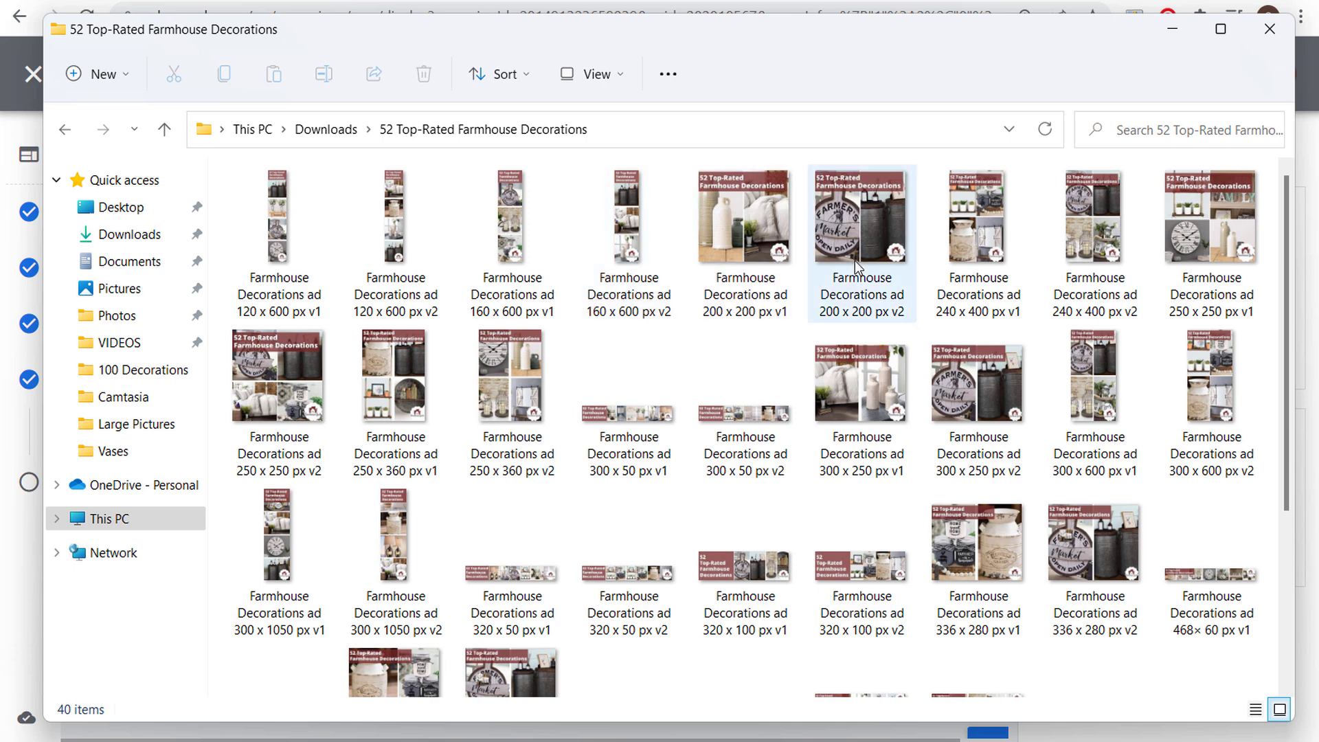
pyautogui.moveTo(889, 253)
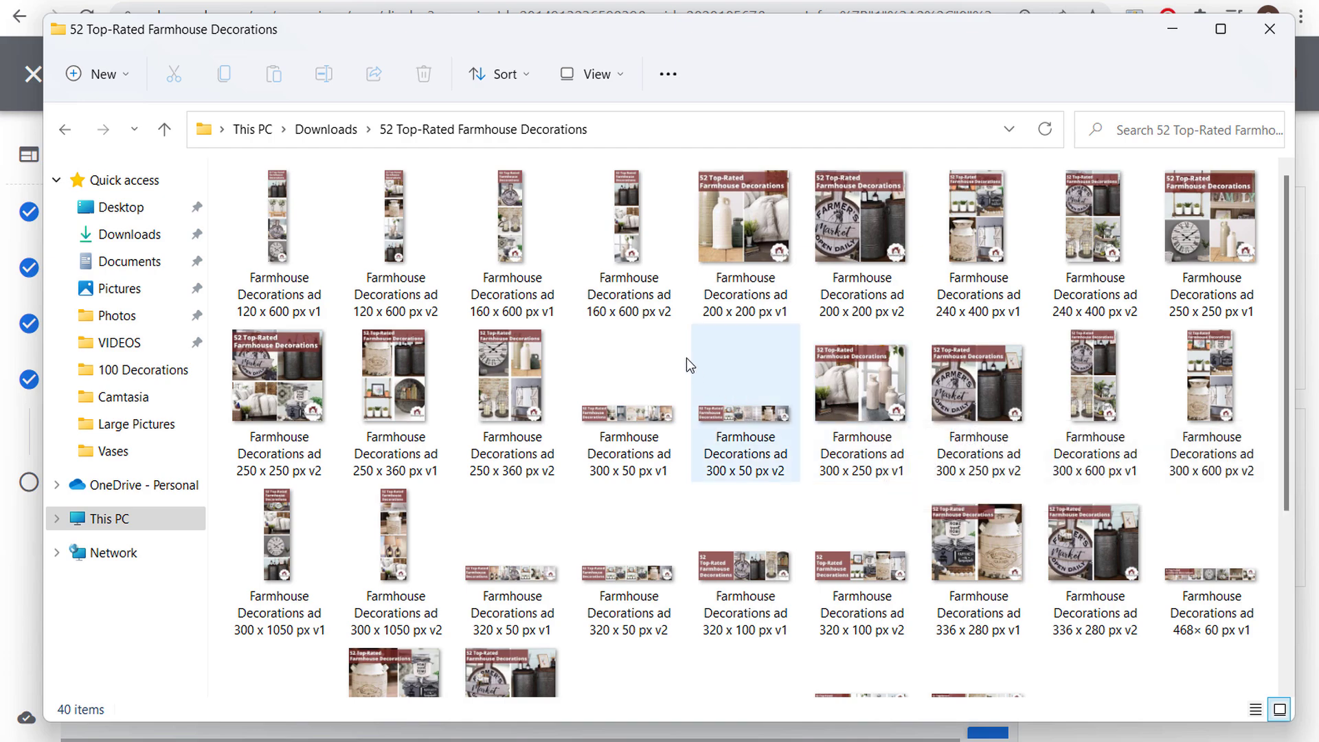
pyautogui.scroll(20, 357, 330)
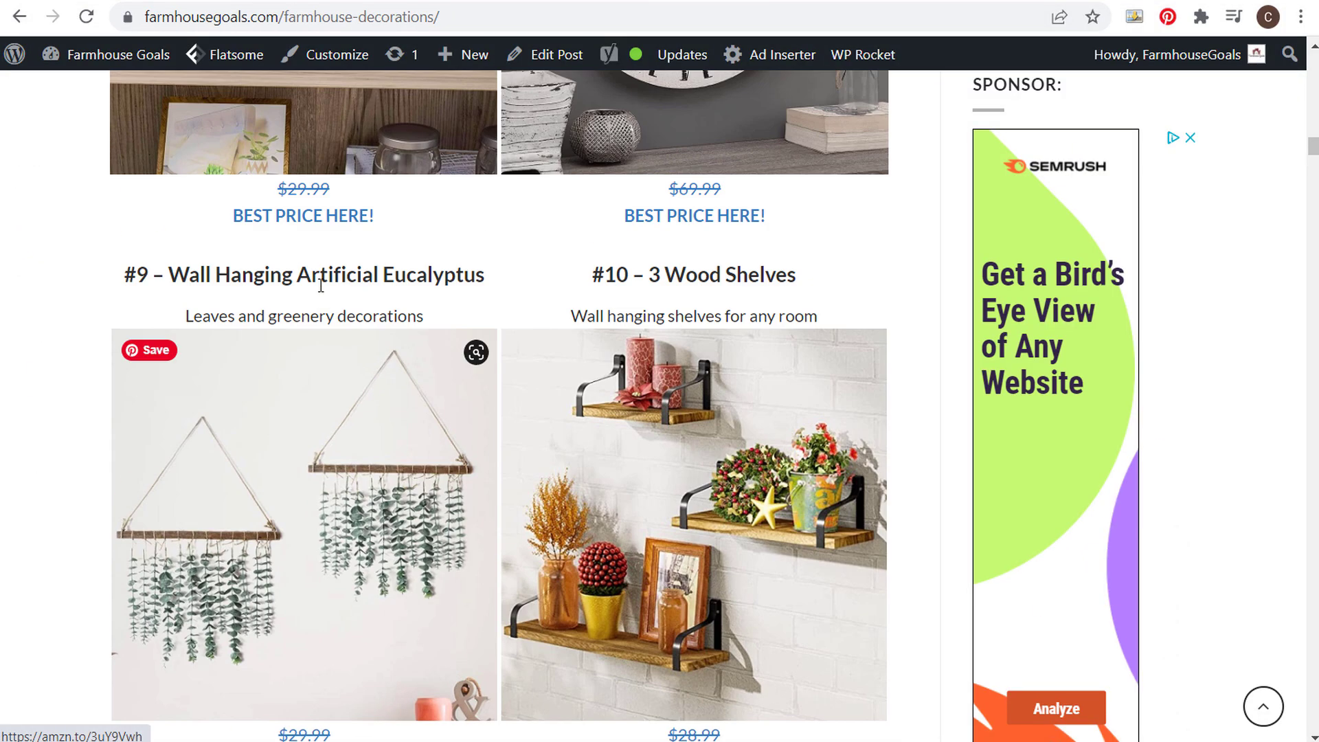
pyautogui.scroll(6, 361, 335)
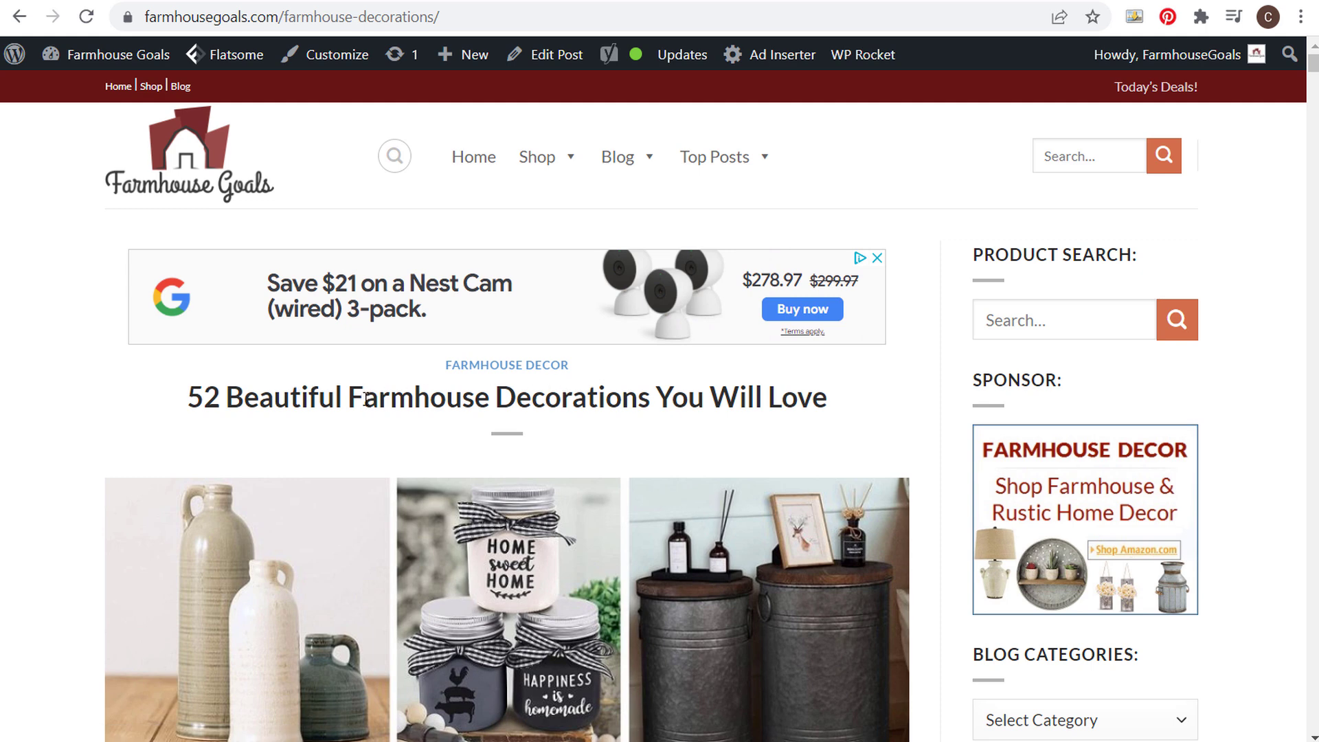
pyautogui.scroll(-2, 115, 364)
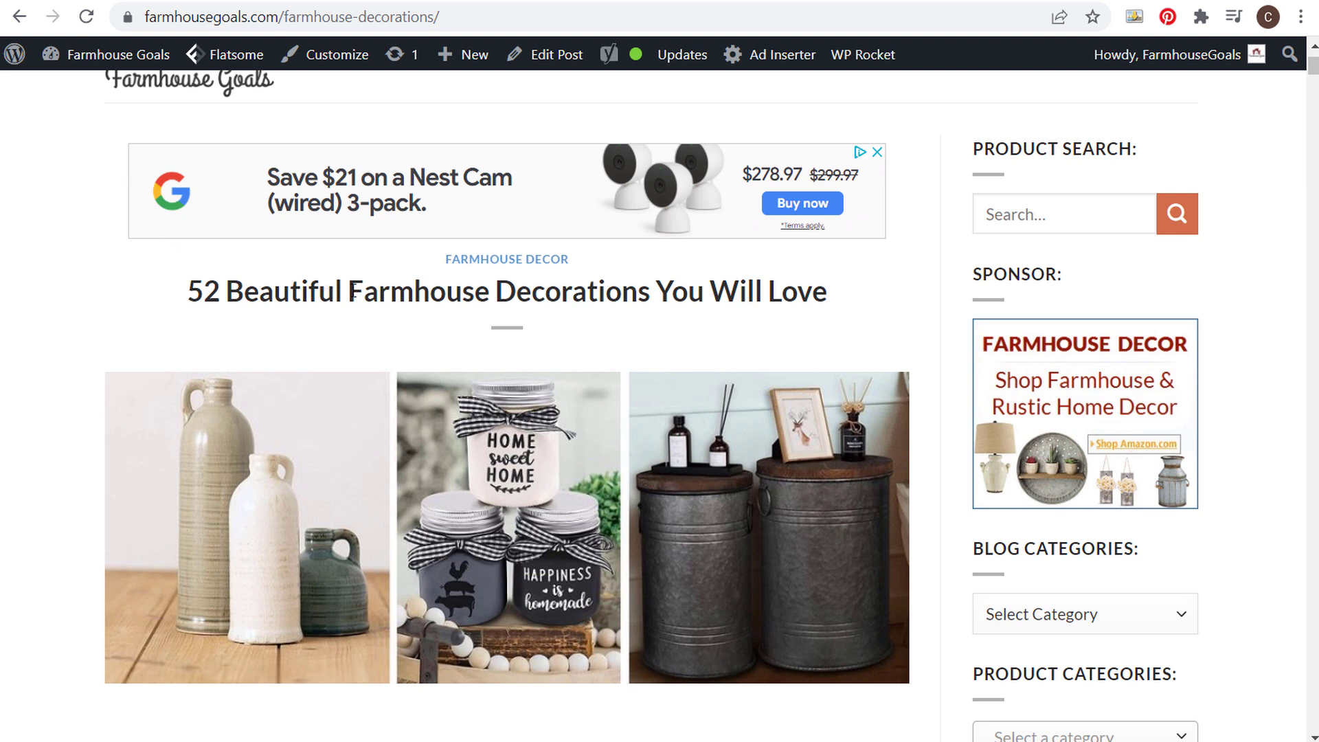
# Return to the Google Ads campaign and check the maximum file size and accepted image formats in the supported sizes and formats reference
pyautogui.click(890, 4)
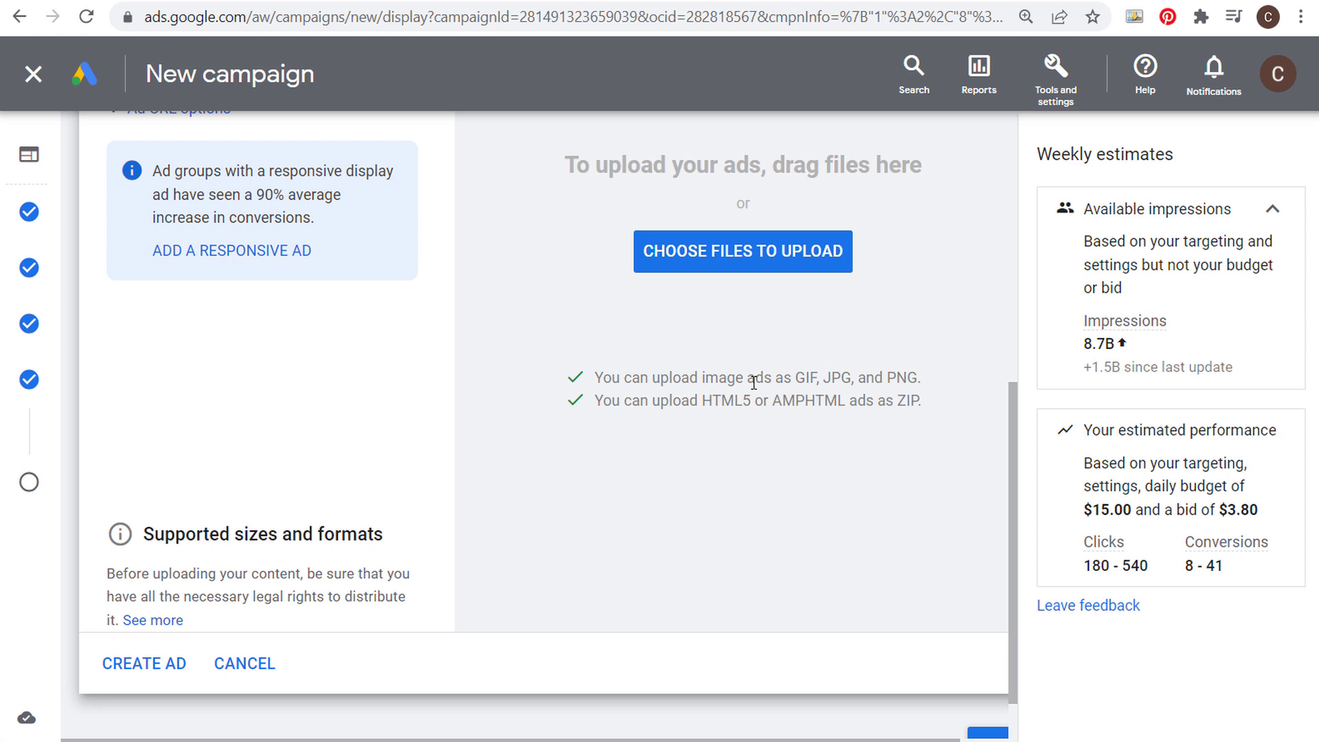
pyautogui.click(198, 536)
pyautogui.moveTo(267, 101); pyautogui.dragTo(518, 112)
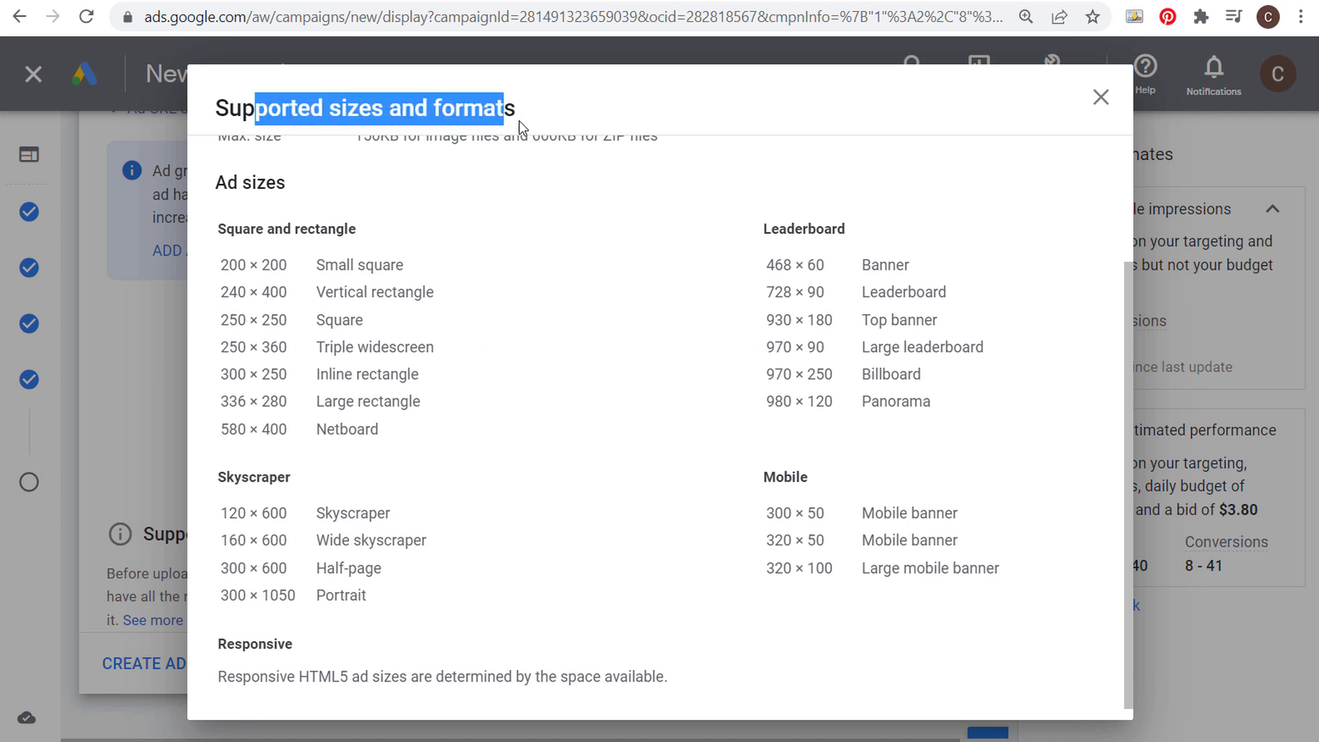
pyautogui.click(560, 237)
pyautogui.scroll(3, 580, 344)
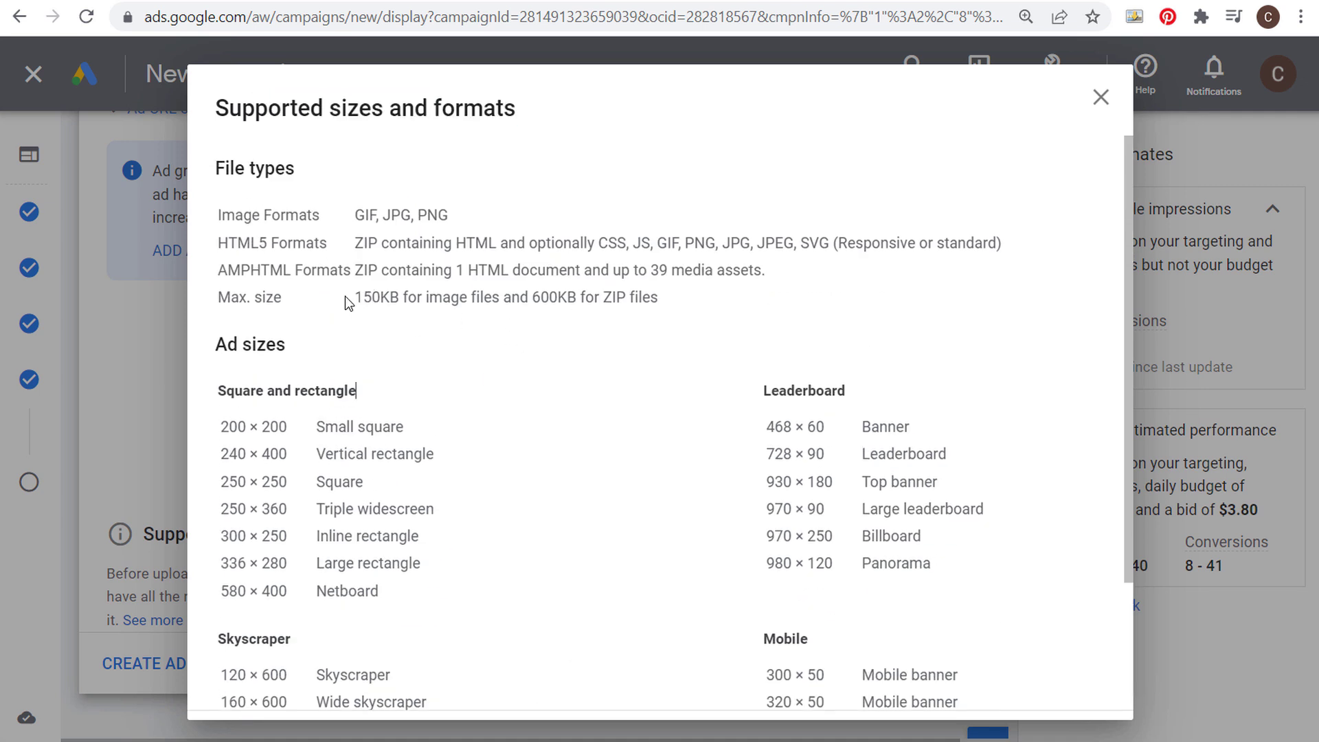
pyautogui.moveTo(365, 299); pyautogui.dragTo(698, 298)
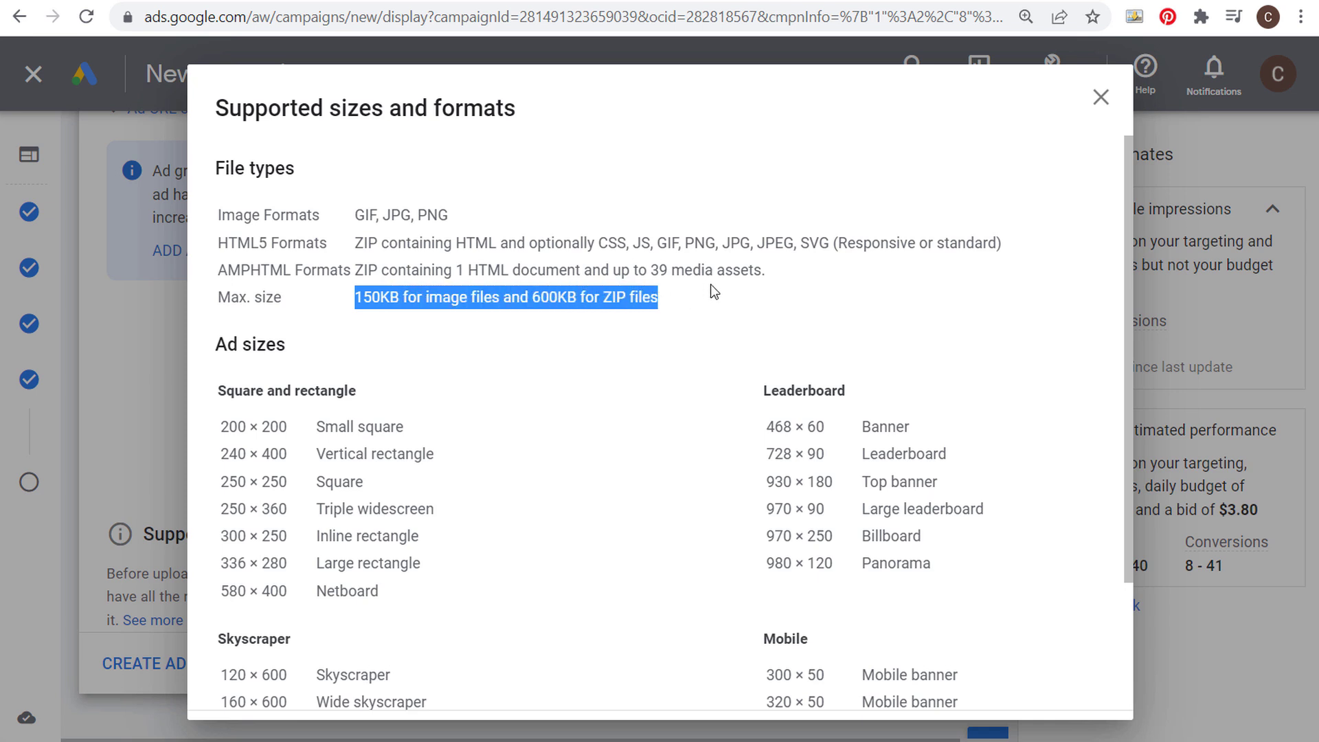
pyautogui.click(697, 242)
pyautogui.doubleClick(697, 241)
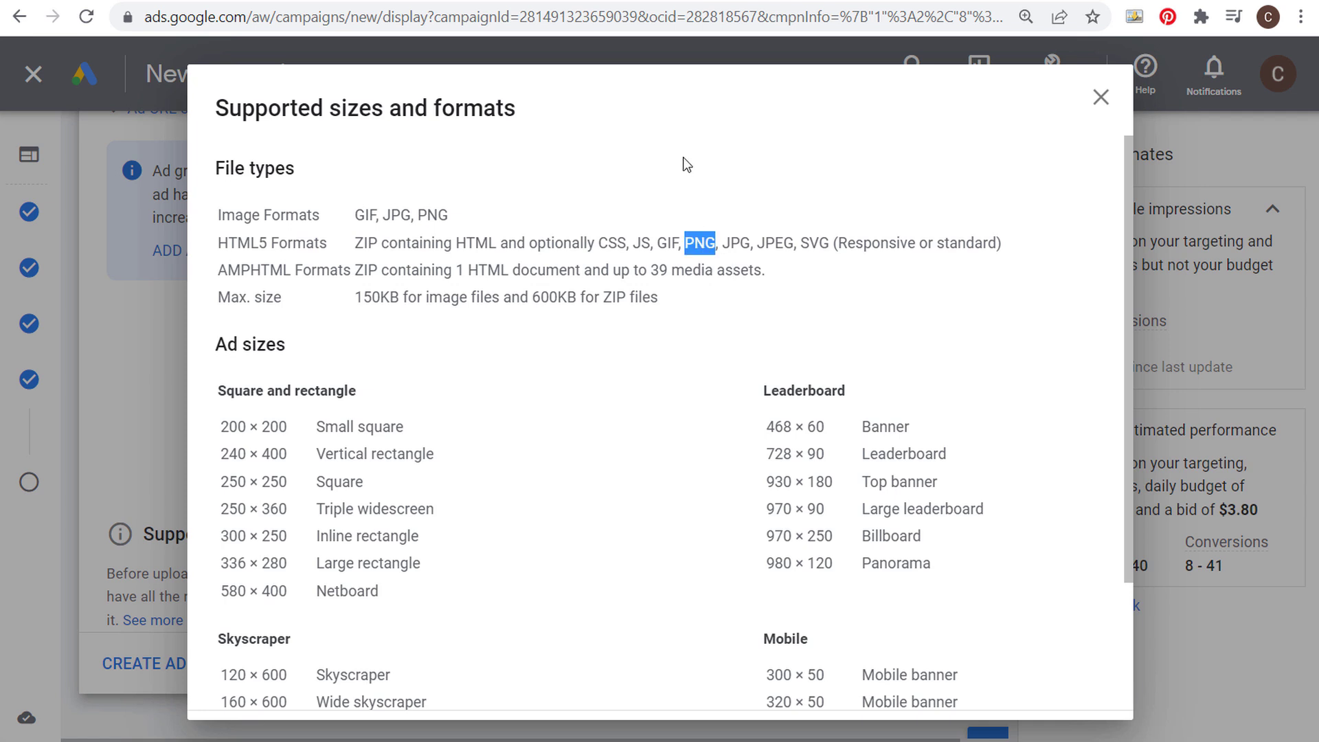
pyautogui.click(762, 164)
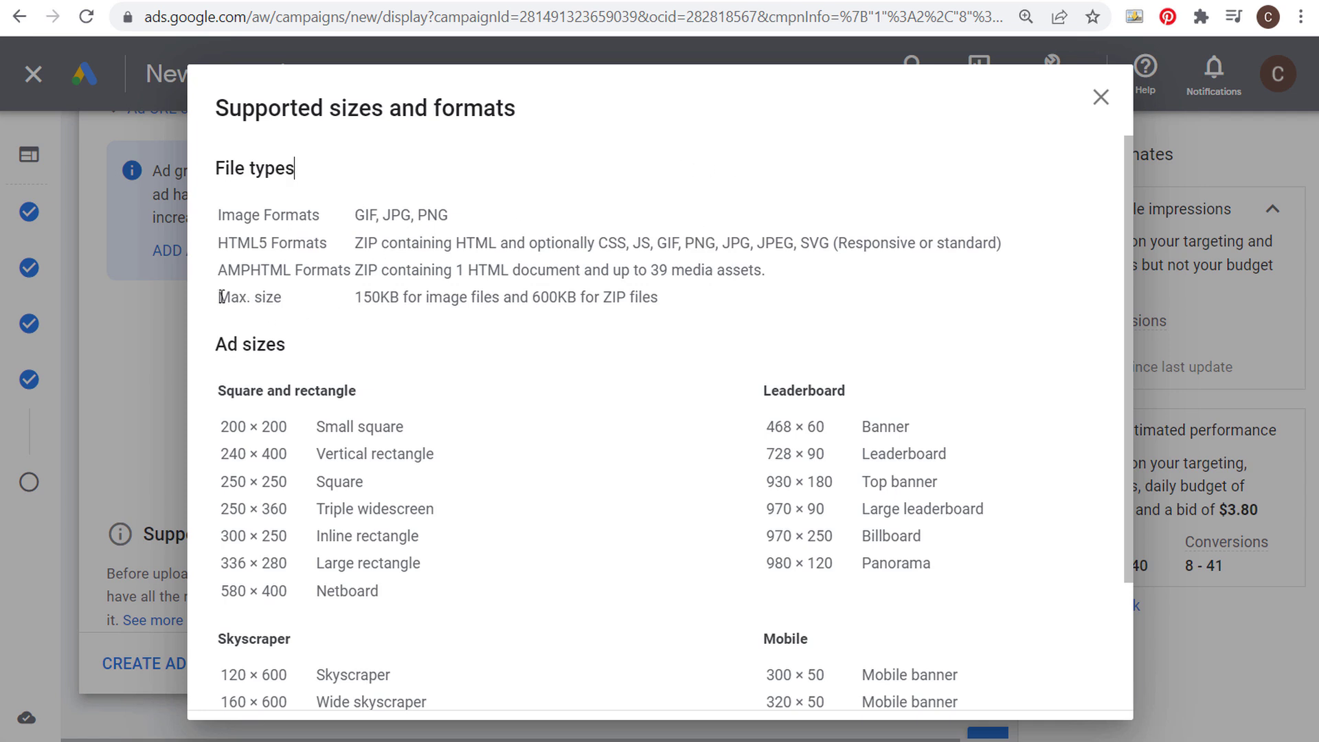
pyautogui.moveTo(238, 296); pyautogui.dragTo(321, 303)
pyautogui.click(392, 217)
pyautogui.doubleClick(358, 214)
pyautogui.click(381, 167)
pyautogui.doubleClick(395, 212)
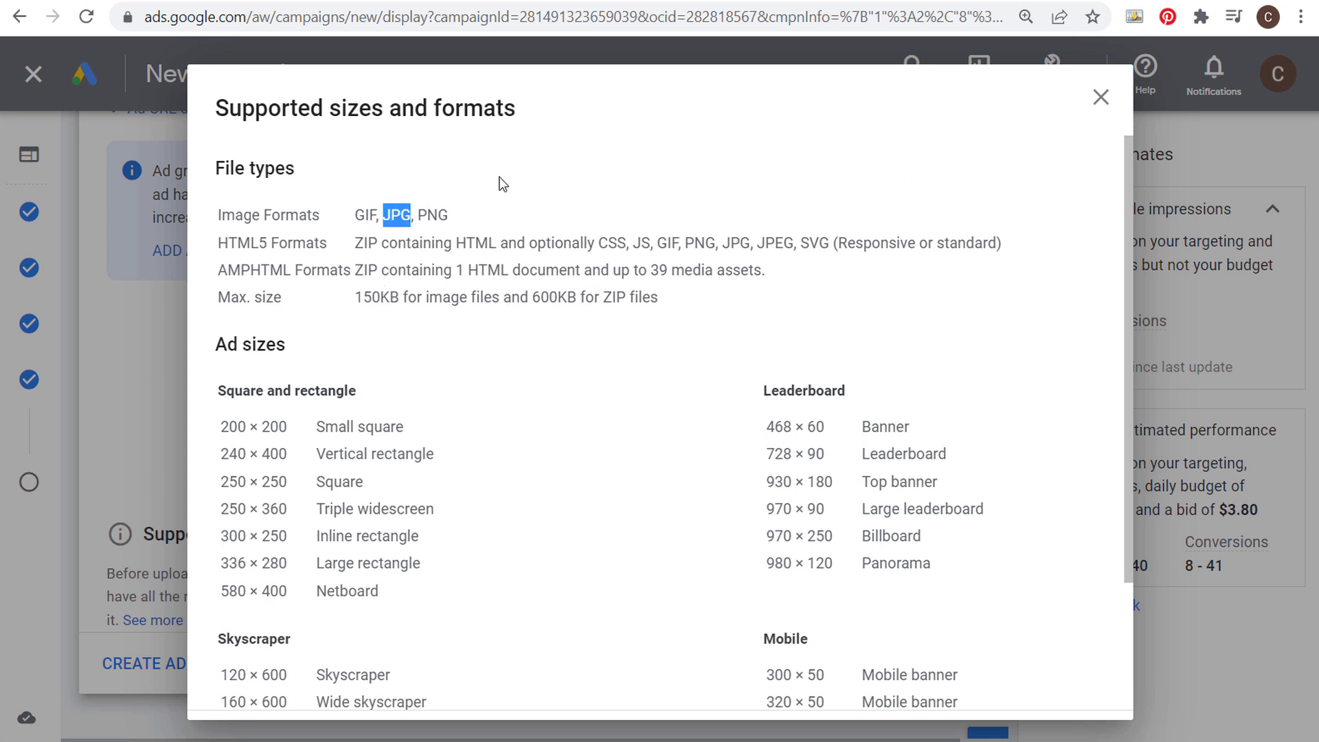
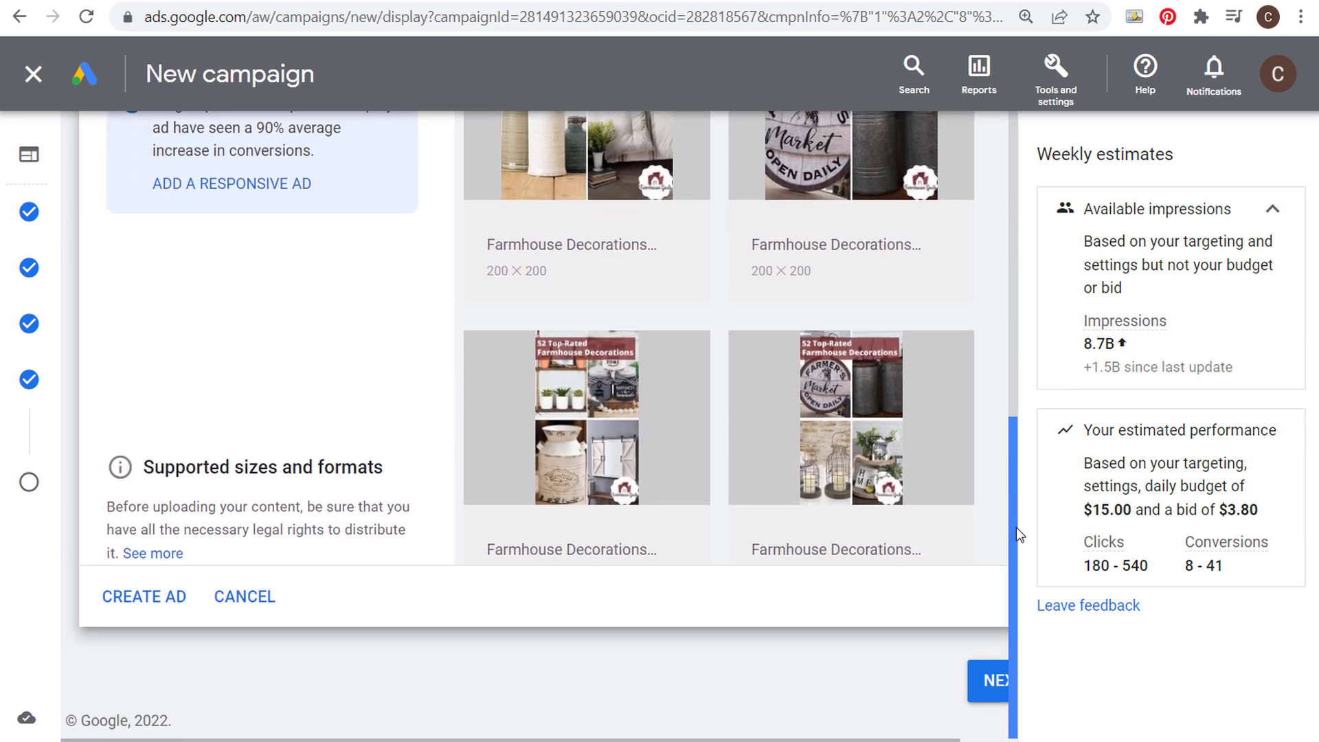
# Preview the uploaded Farmhouse Decorations ad 240 x 400 px v2.jpg, and look over the products in the farmhousegoals.com/farmhouse-decorations article before returning to the campaign
pyautogui.click(850, 422)
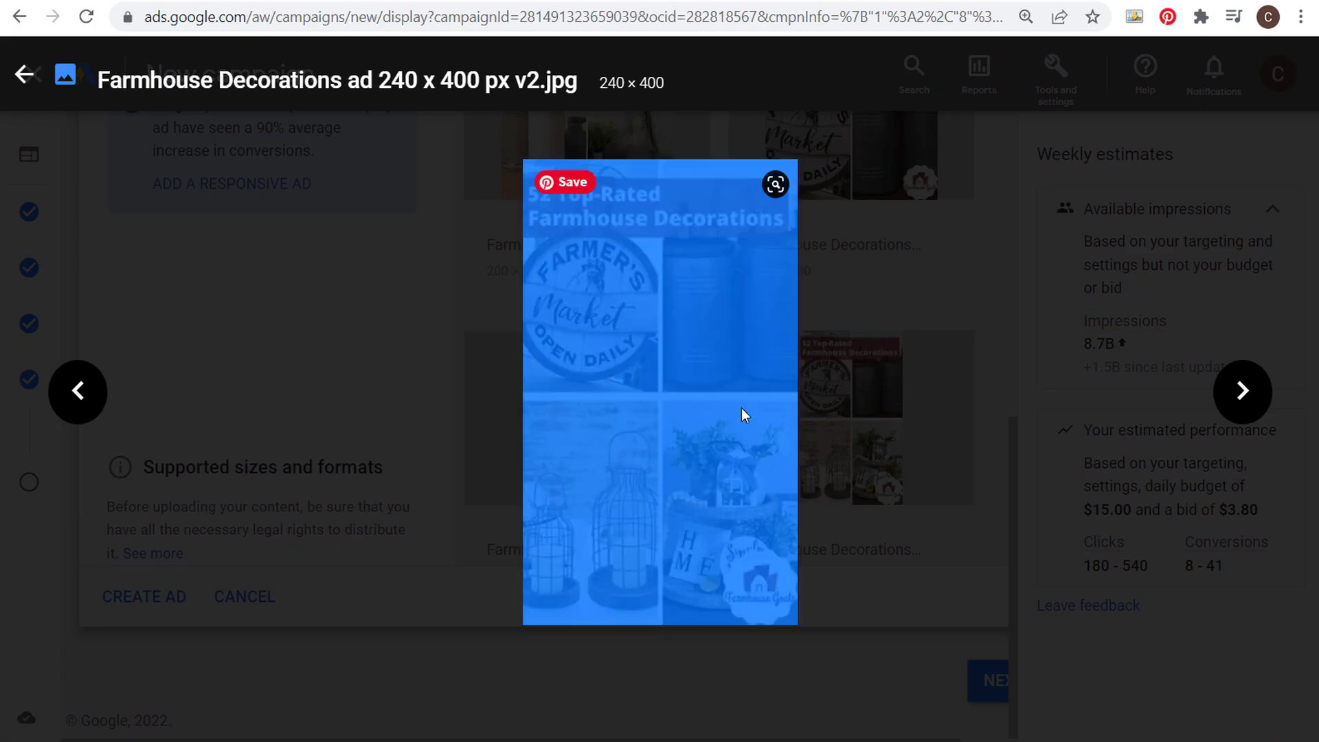
pyautogui.click(407, 374)
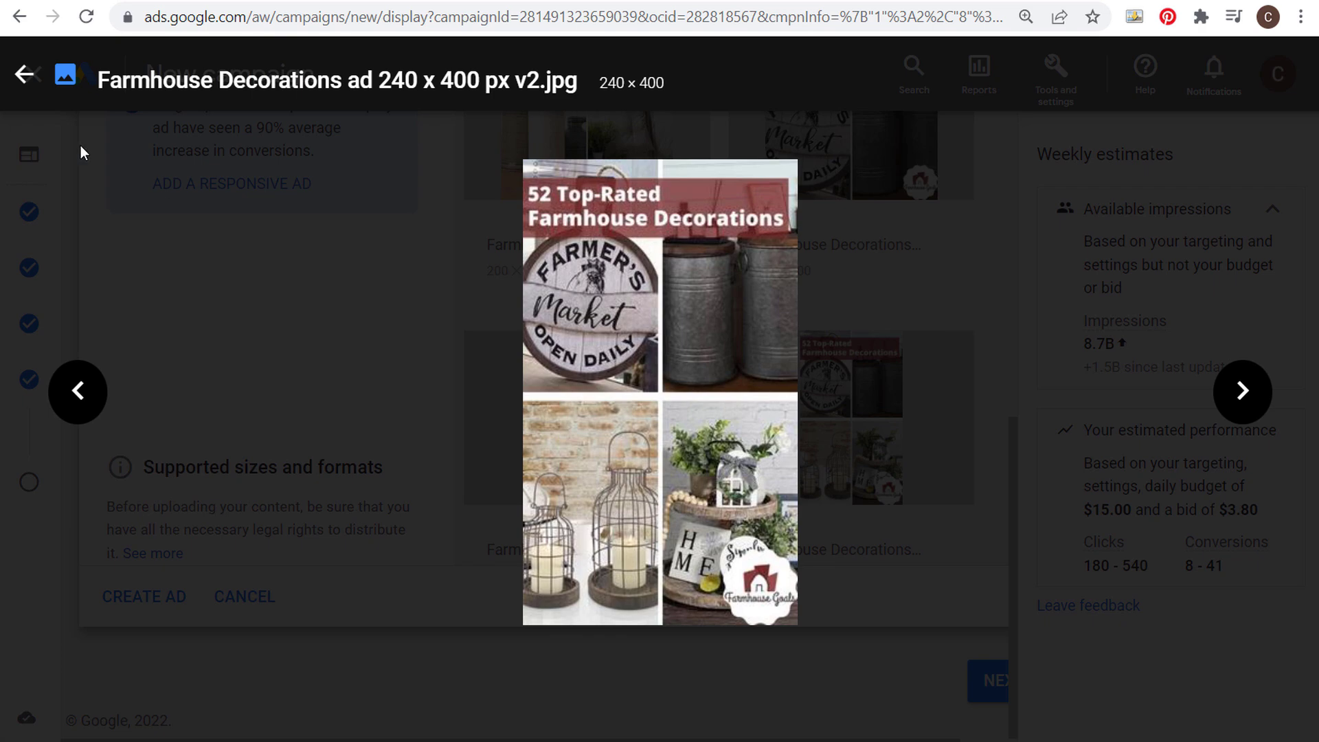
pyautogui.click(22, 89)
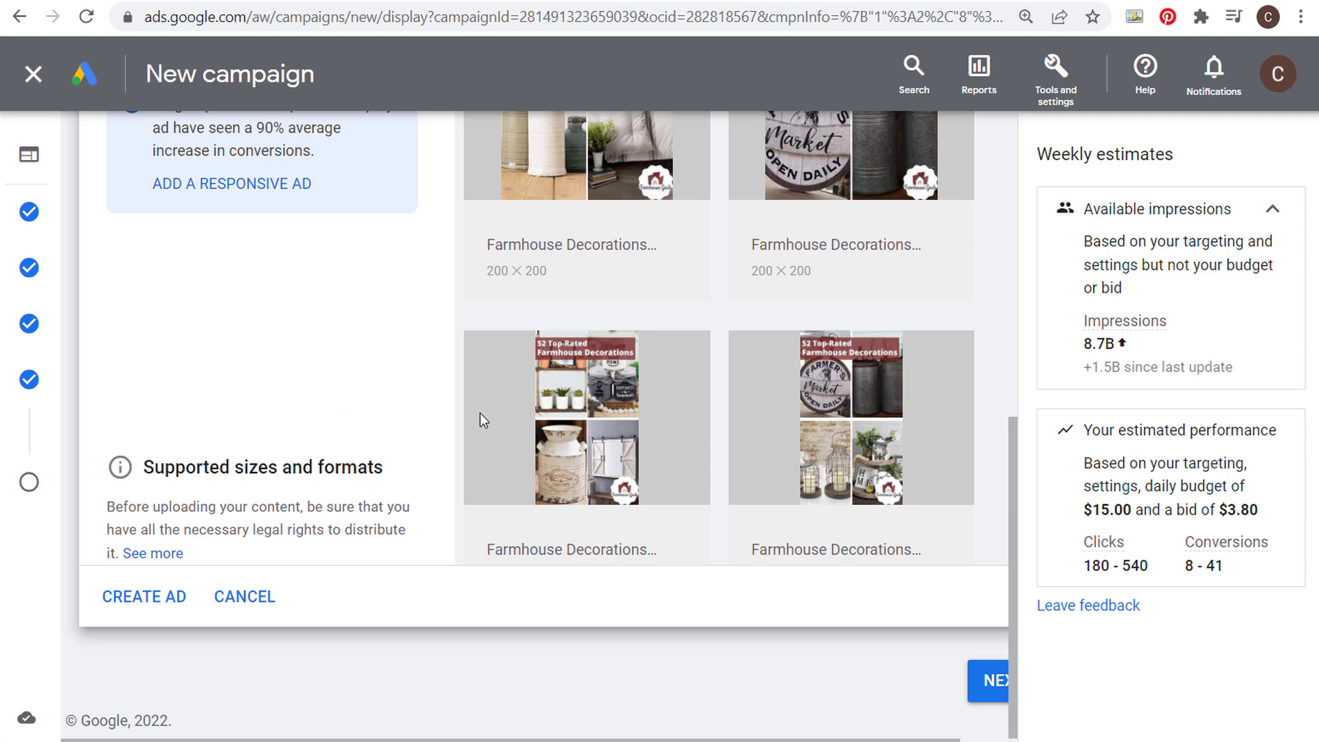
pyautogui.click(509, 0)
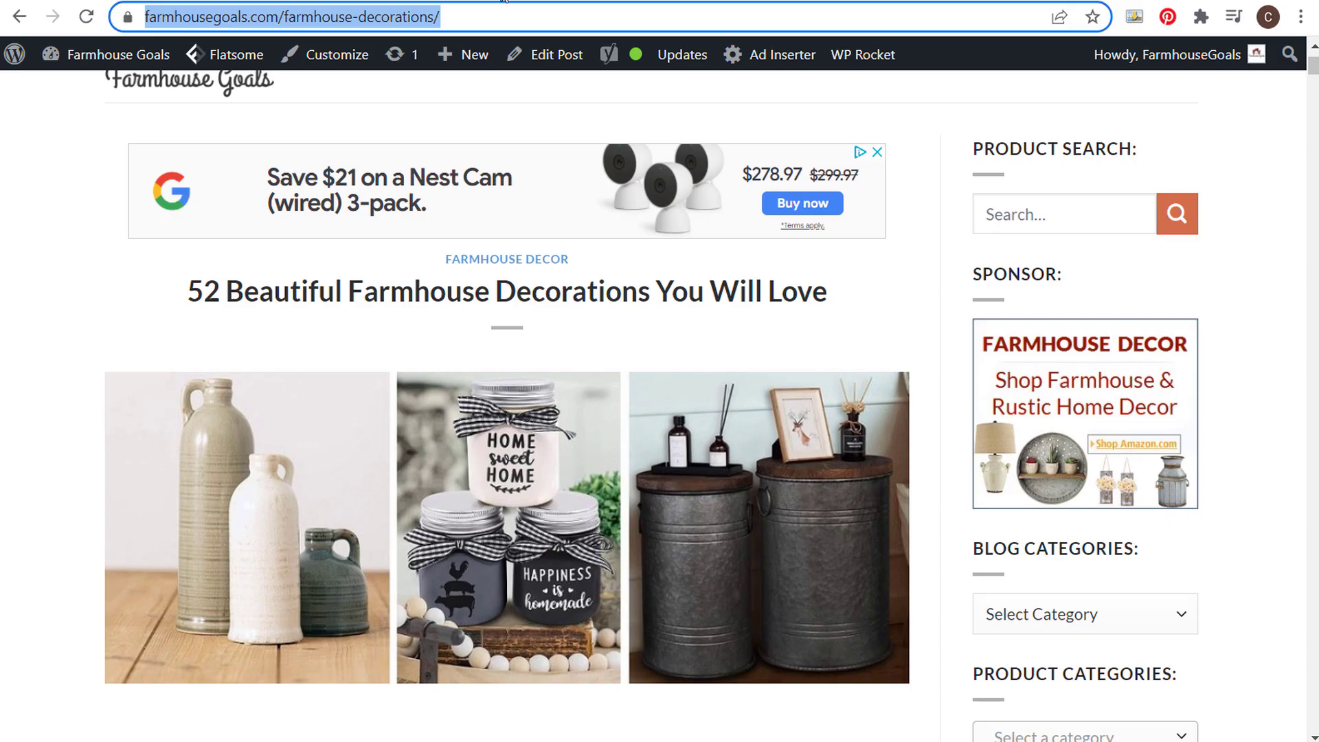
pyautogui.scroll(-15, 254, 314)
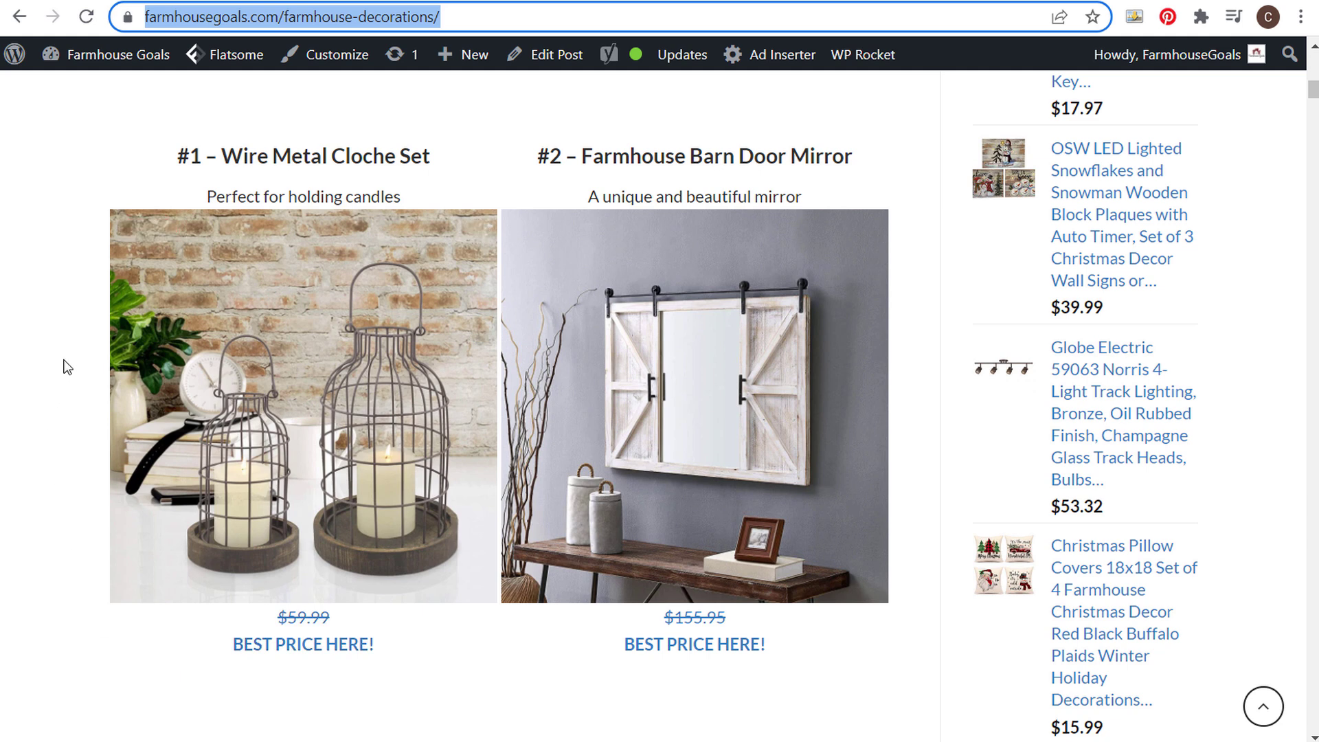
pyautogui.click(103, 0)
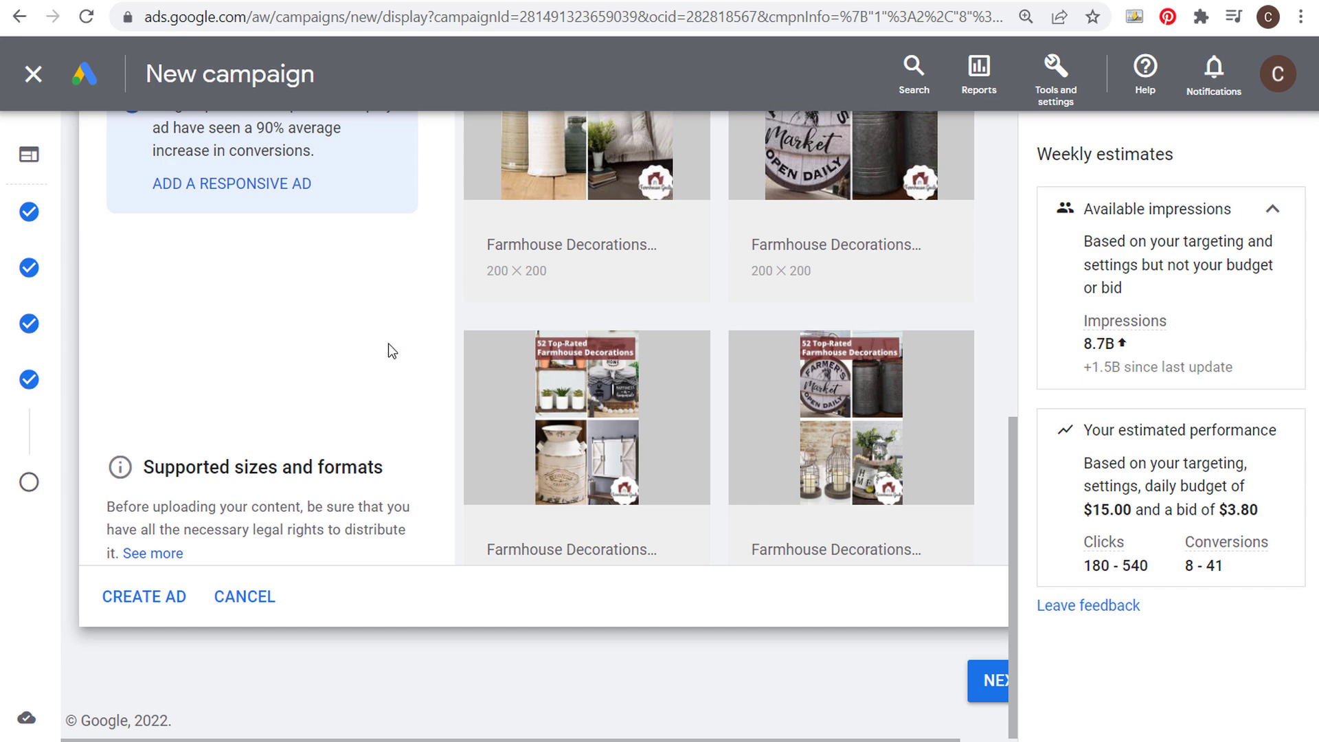
# Check the final URL of the uploaded display ads and create the ads from all uploaded images
pyautogui.scroll(3, 386, 344)
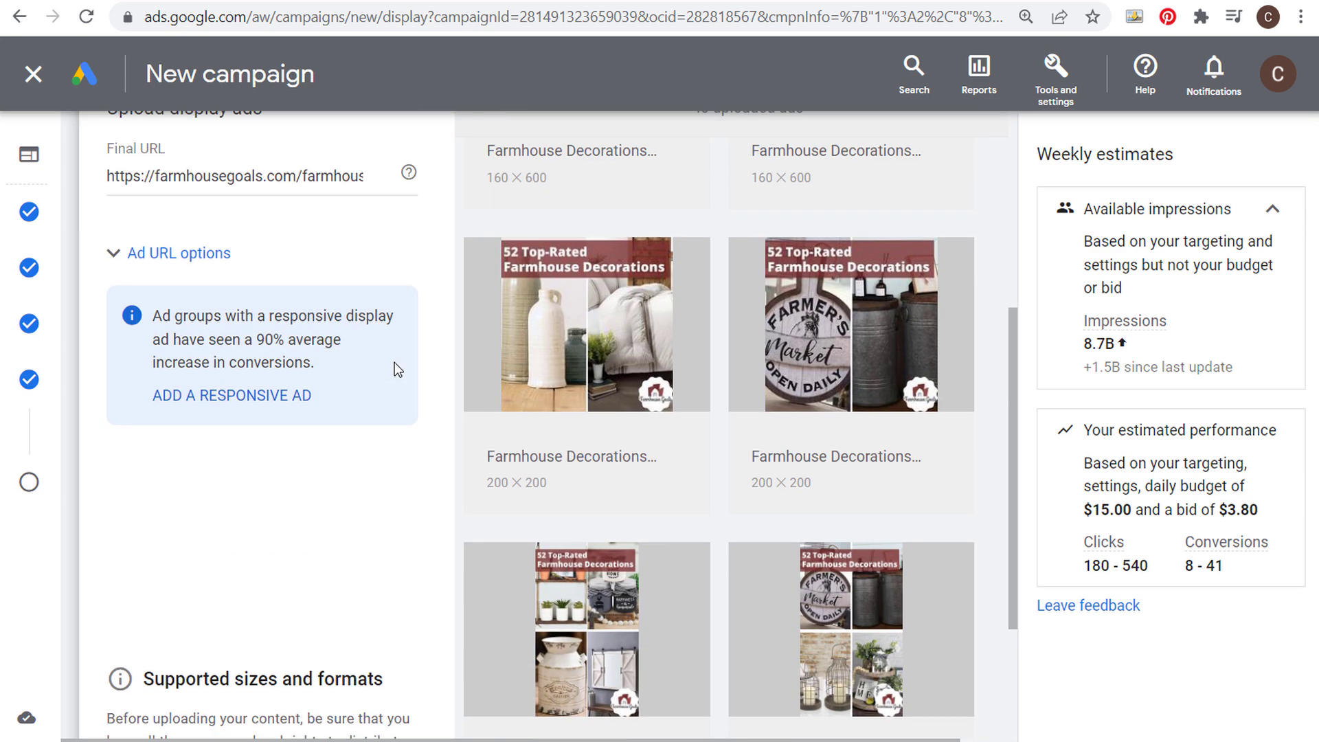
pyautogui.scroll(2, 227, 247)
pyautogui.moveTo(182, 282); pyautogui.dragTo(445, 282)
pyautogui.click(353, 333)
pyautogui.scroll(-3, 357, 385)
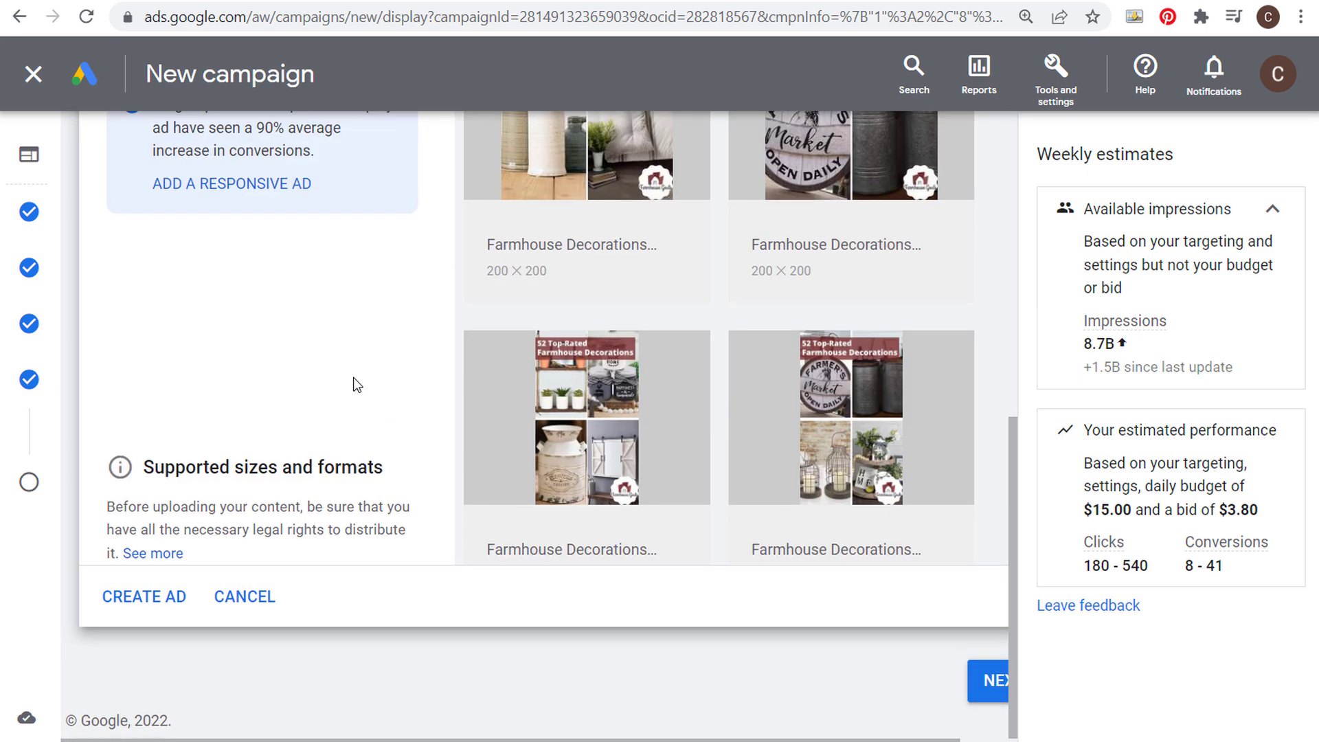
pyautogui.click(176, 598)
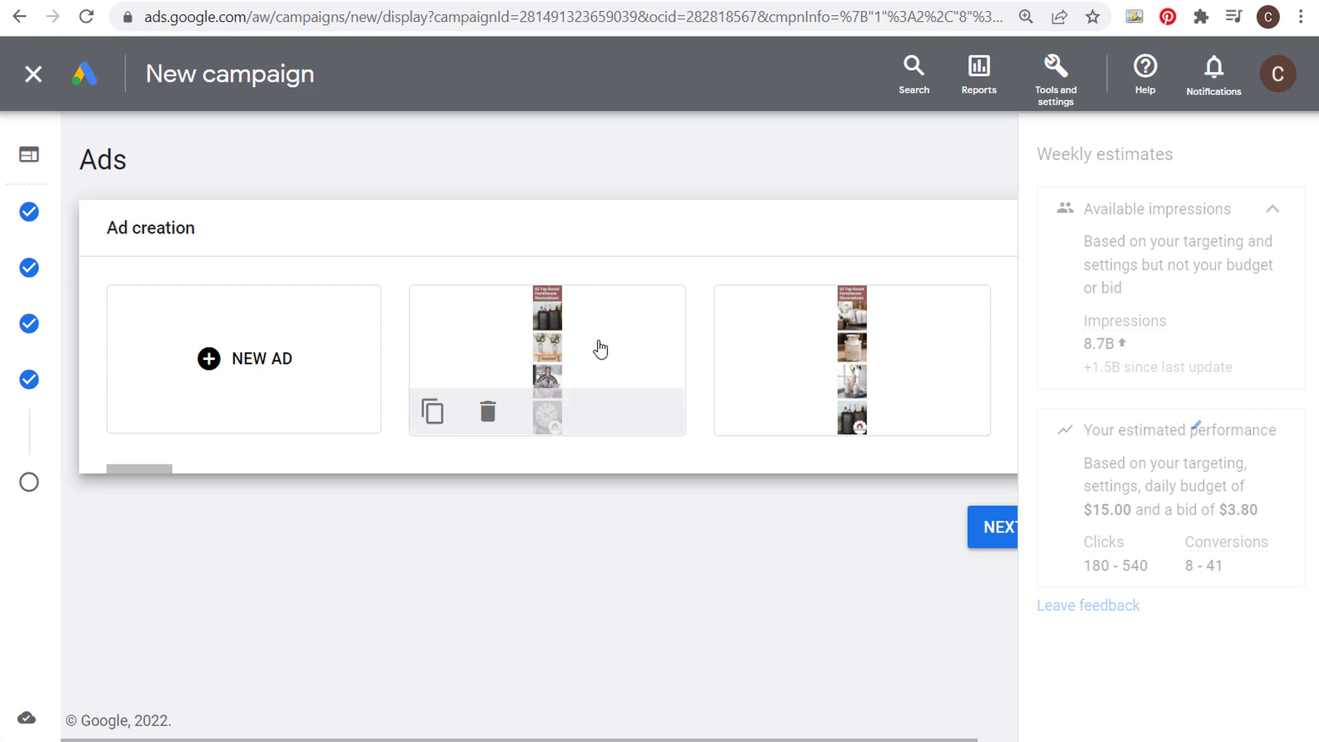
# Look over the created ads, and switch to Canva to view the 980 × 120 px banner designs before returning to Google Ads
pyautogui.moveTo(147, 470); pyautogui.dragTo(113, 454)
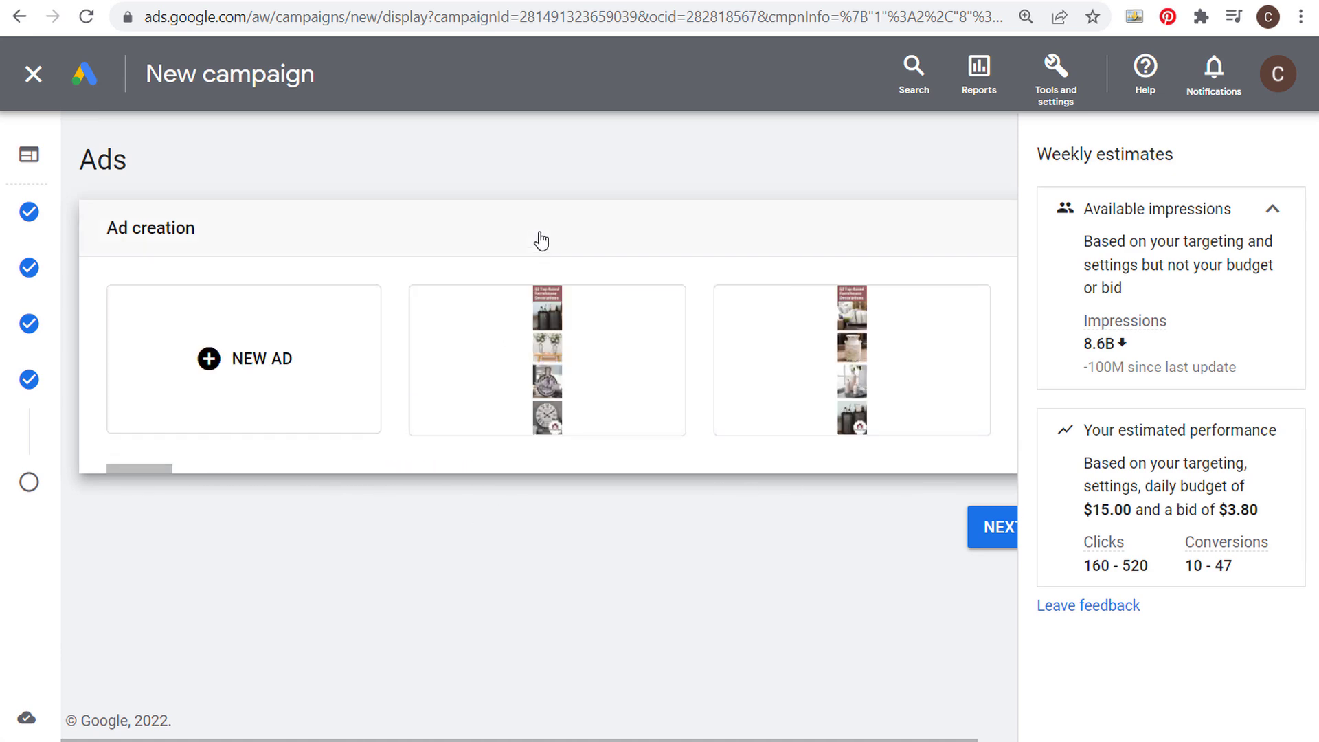
pyautogui.hotkey('alt', 'Tab')
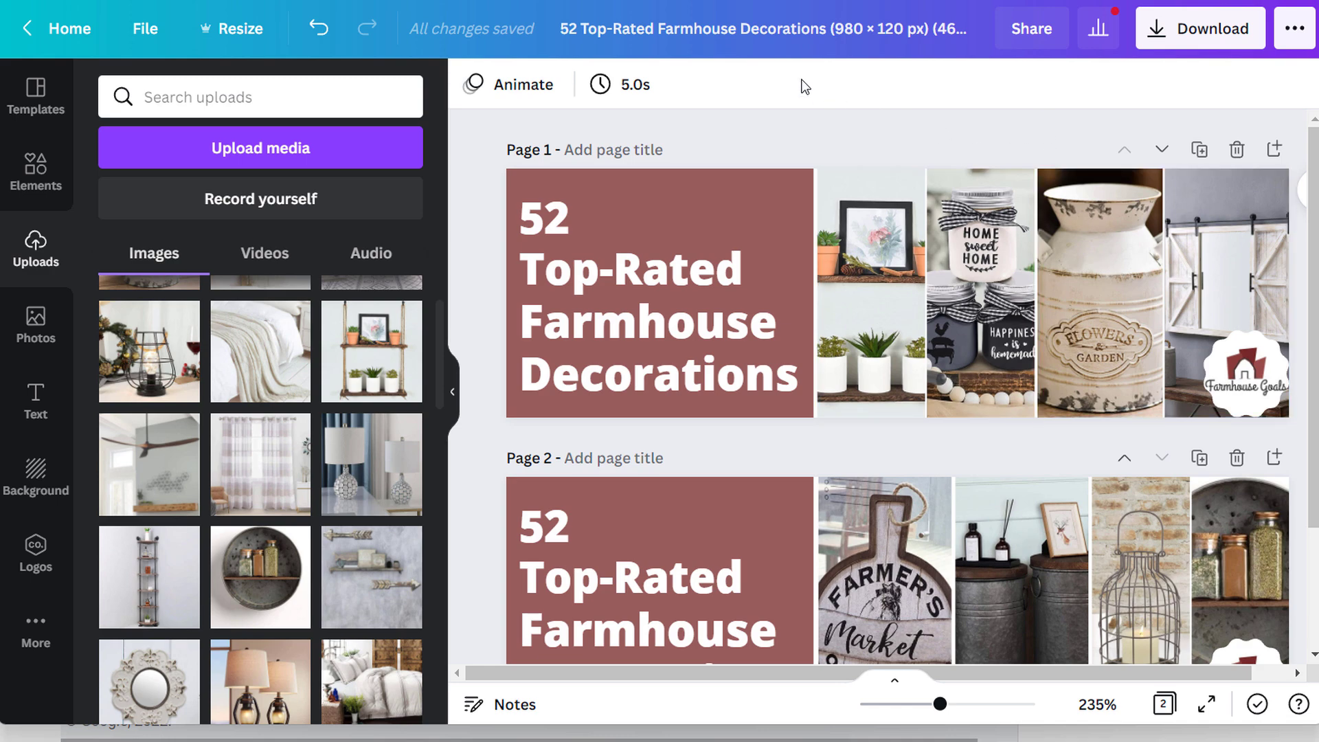
pyautogui.hotkey('alt', 'Tab')
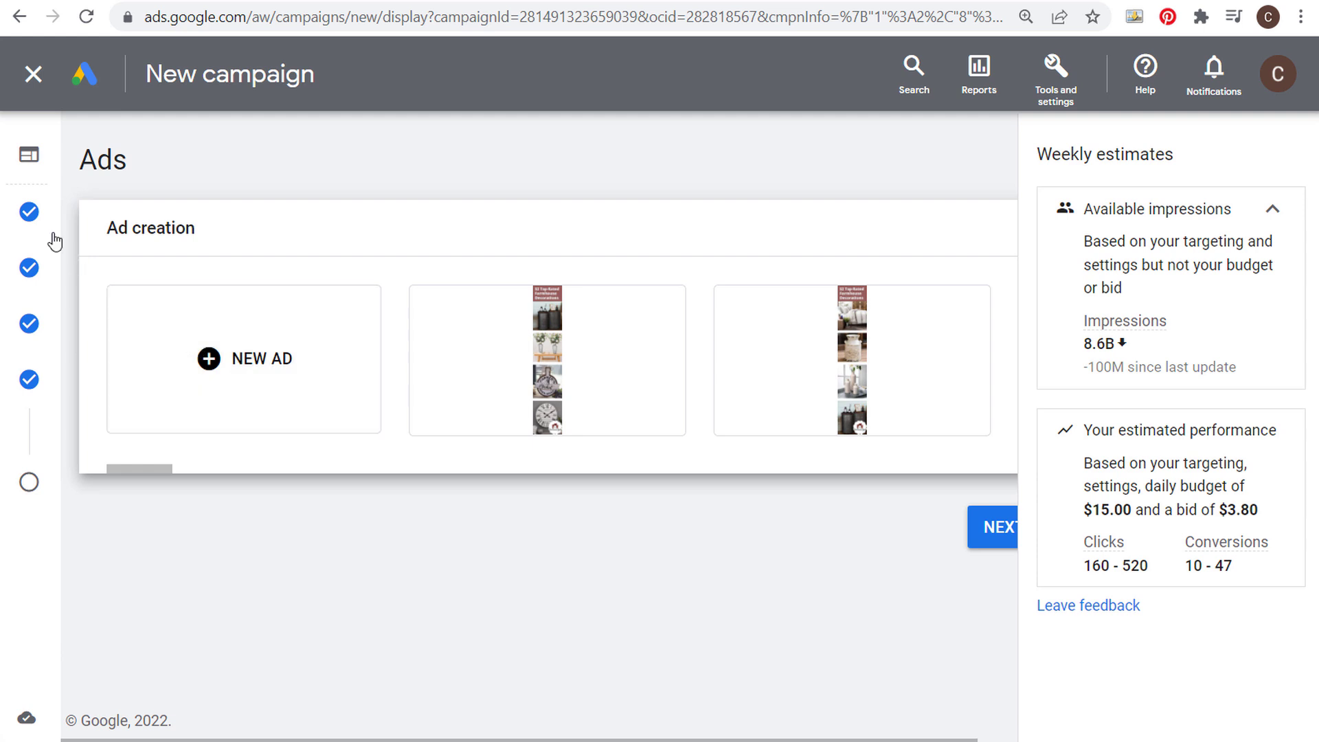
# Start a new responsive display ad and look over its required fields
pyautogui.click(253, 366)
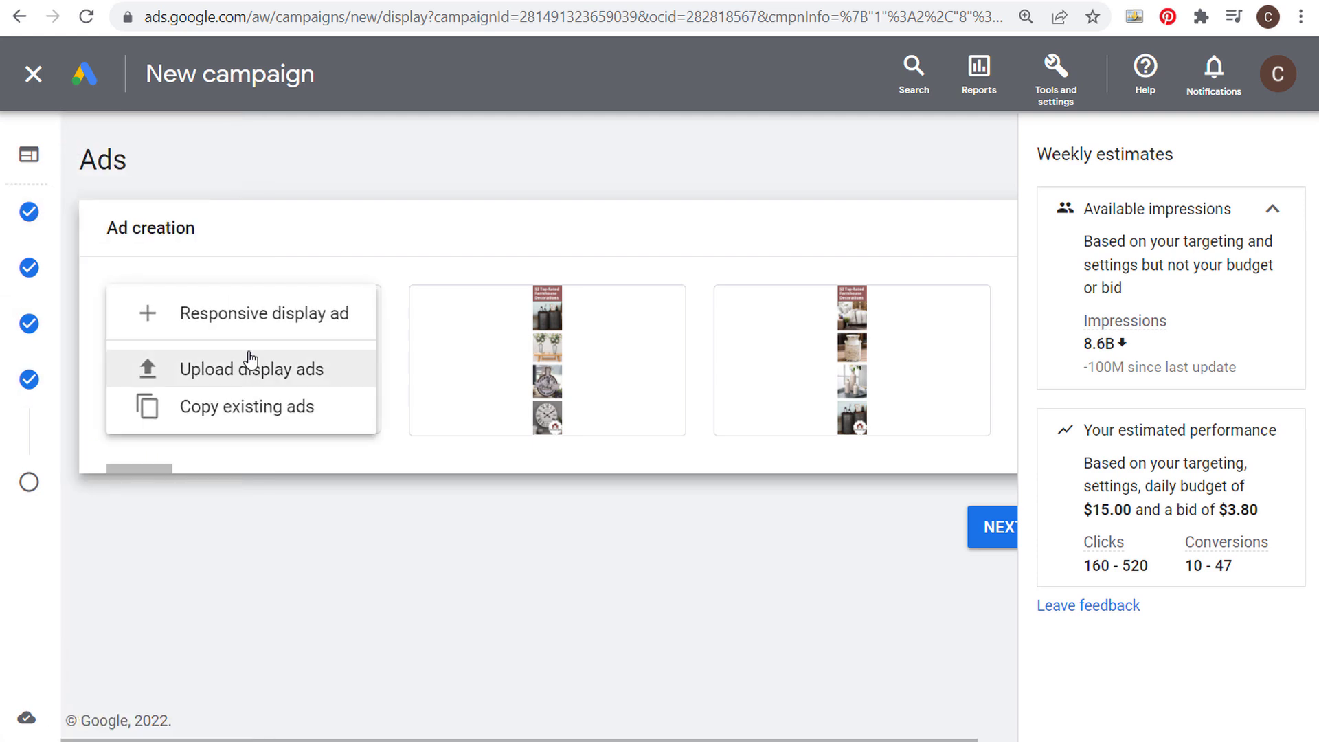
pyautogui.click(154, 326)
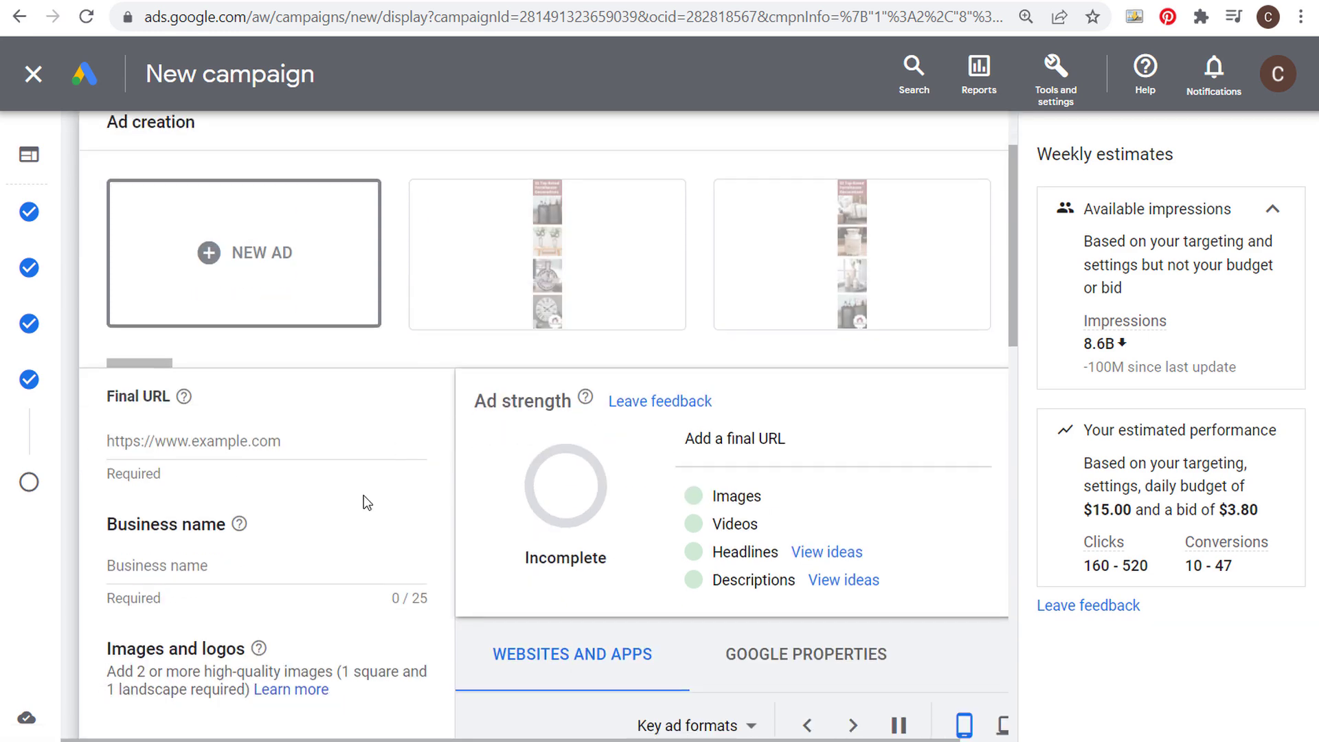
pyautogui.scroll(-2, 366, 500)
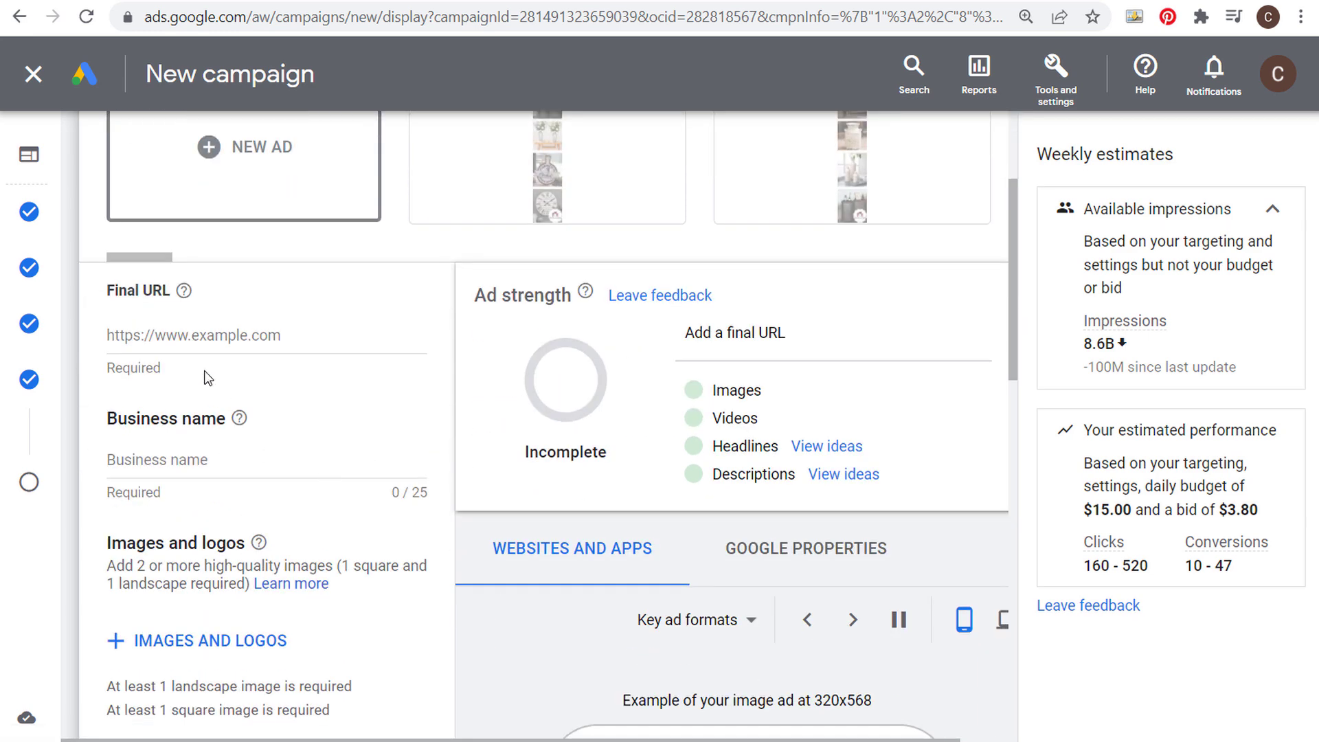
pyautogui.scroll(-3, 206, 391)
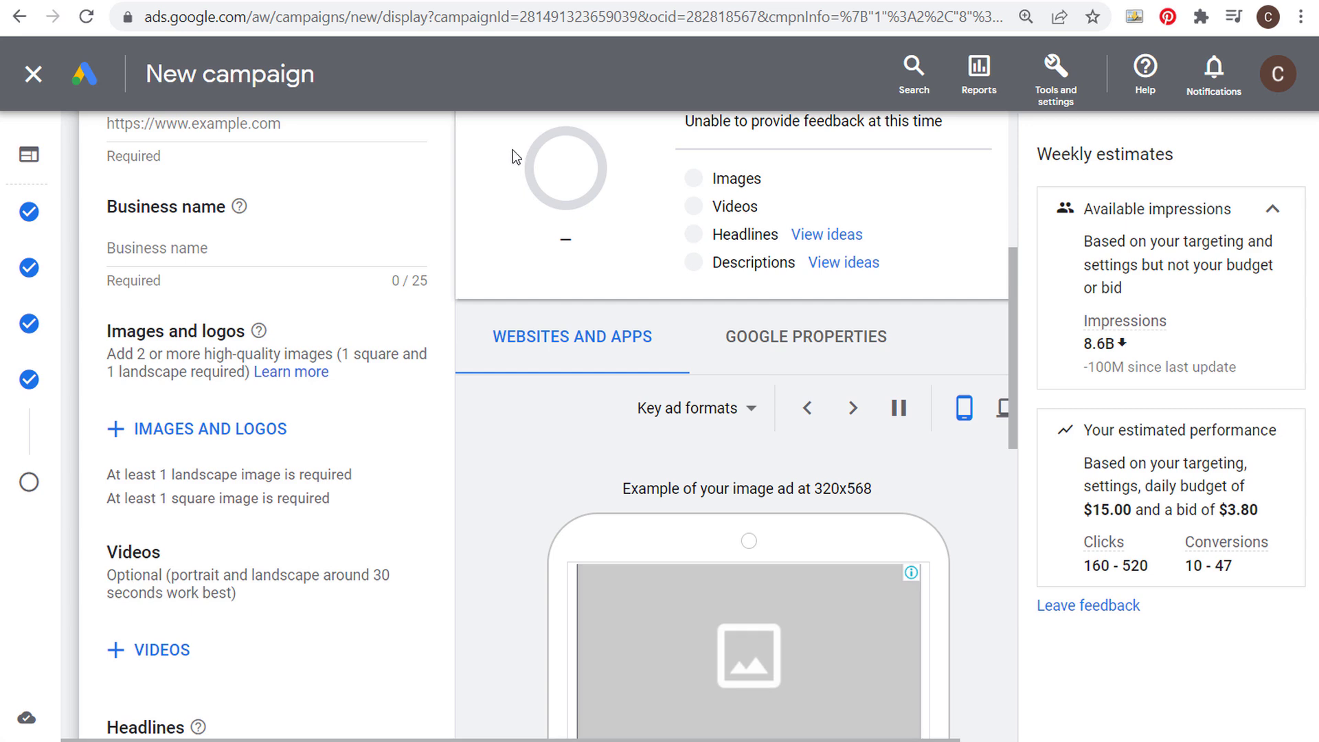
pyautogui.scroll(2, 261, 195)
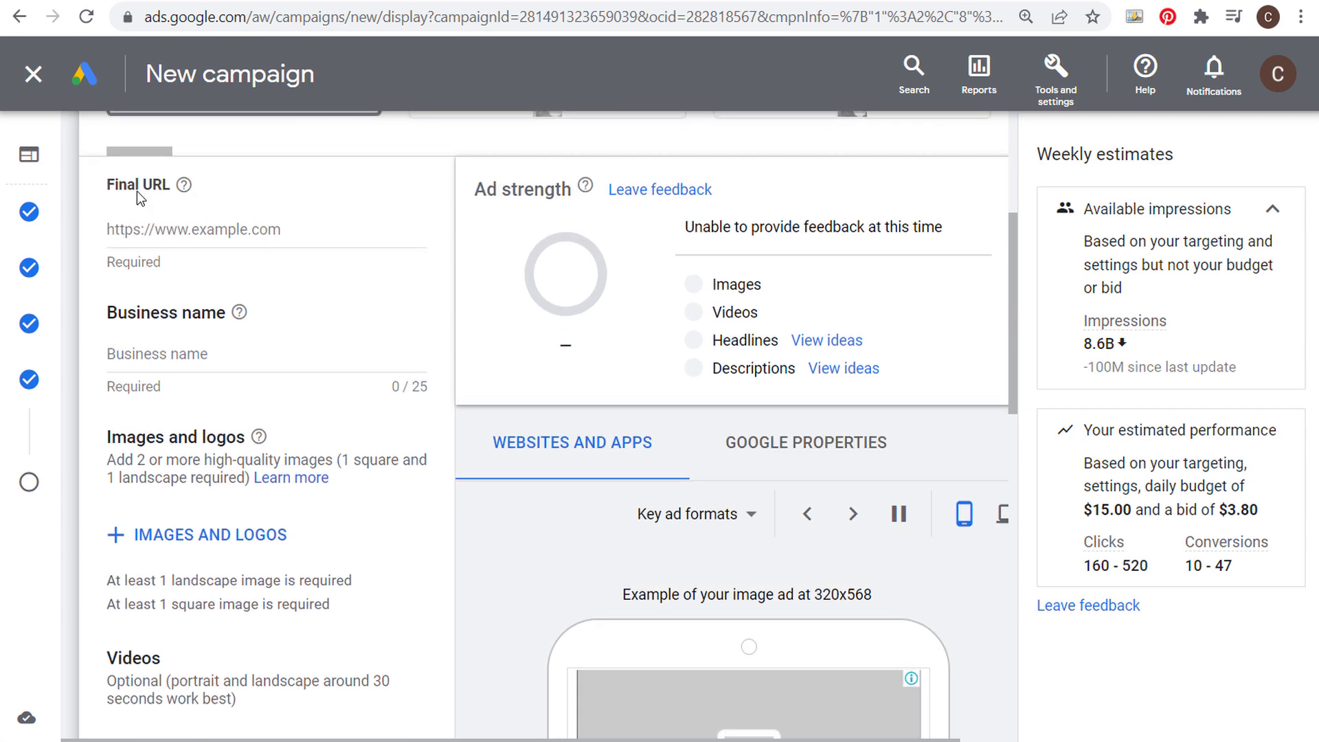
# Set the responsive ad's final URL to the farmhousegoals.com/farmhouse-decorations/ article and its business name to Farmhouse Goals
pyautogui.click(545, 2)
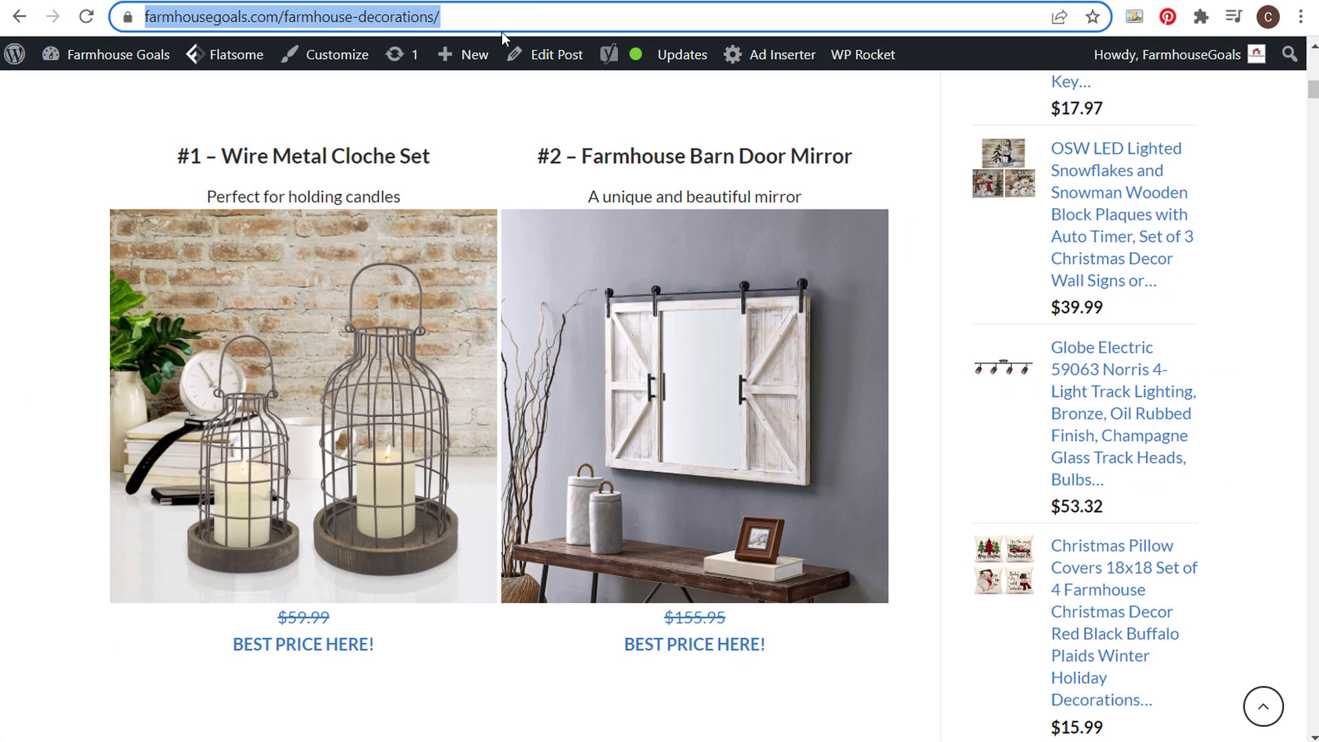
pyautogui.click(144, 2)
pyautogui.click(194, 226)
pyautogui.hotkey('ctrl', 'v')
pyautogui.click(299, 353)
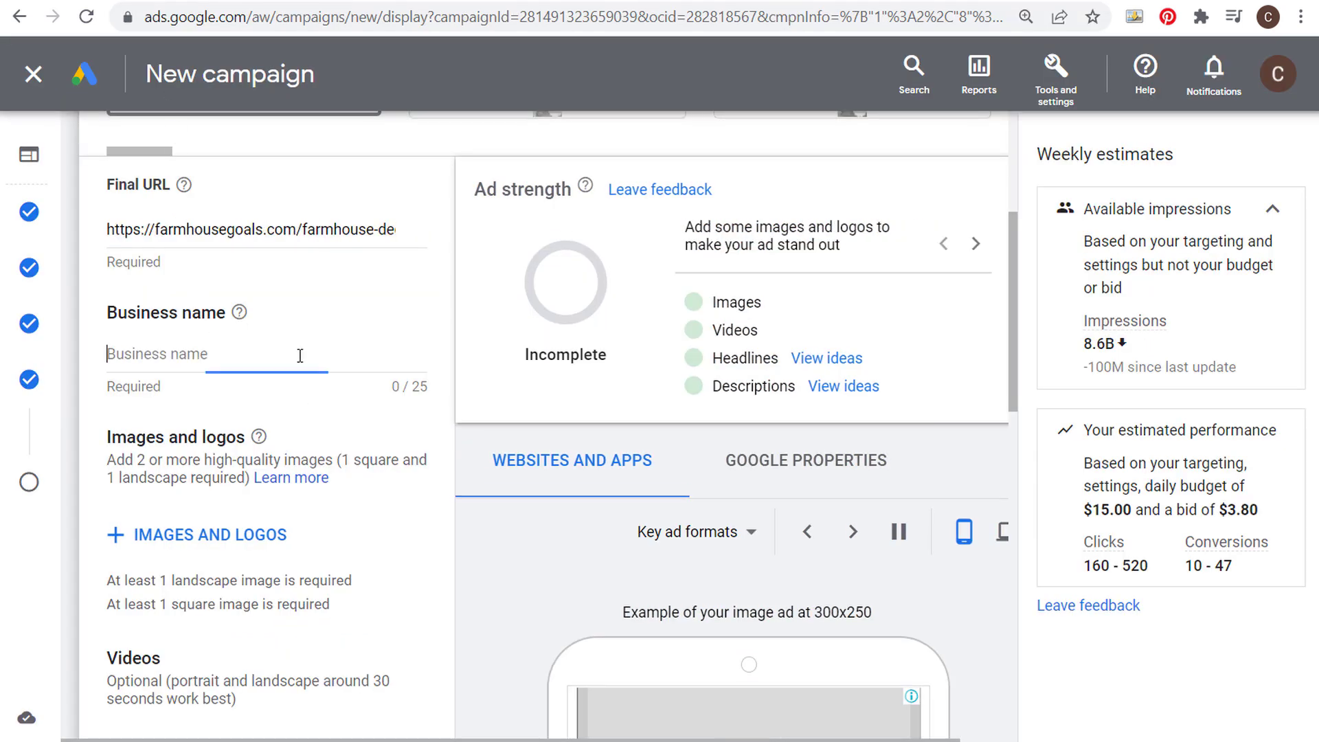
pyautogui.write('Farmhouse Goals')
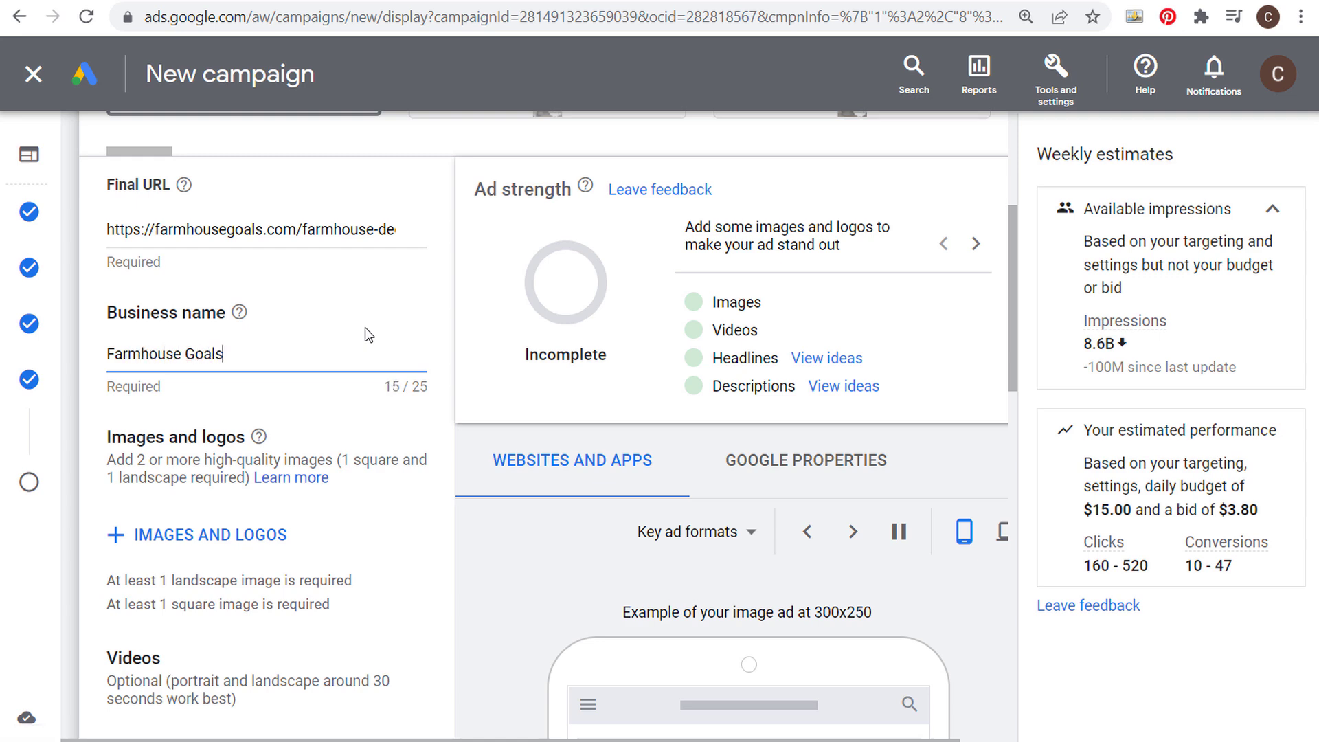
# Open the ad's image and logo selection and choose the 900 × 900 barn door mirror image from the website scan
pyautogui.scroll(-2, 224, 430)
pyautogui.click(215, 284)
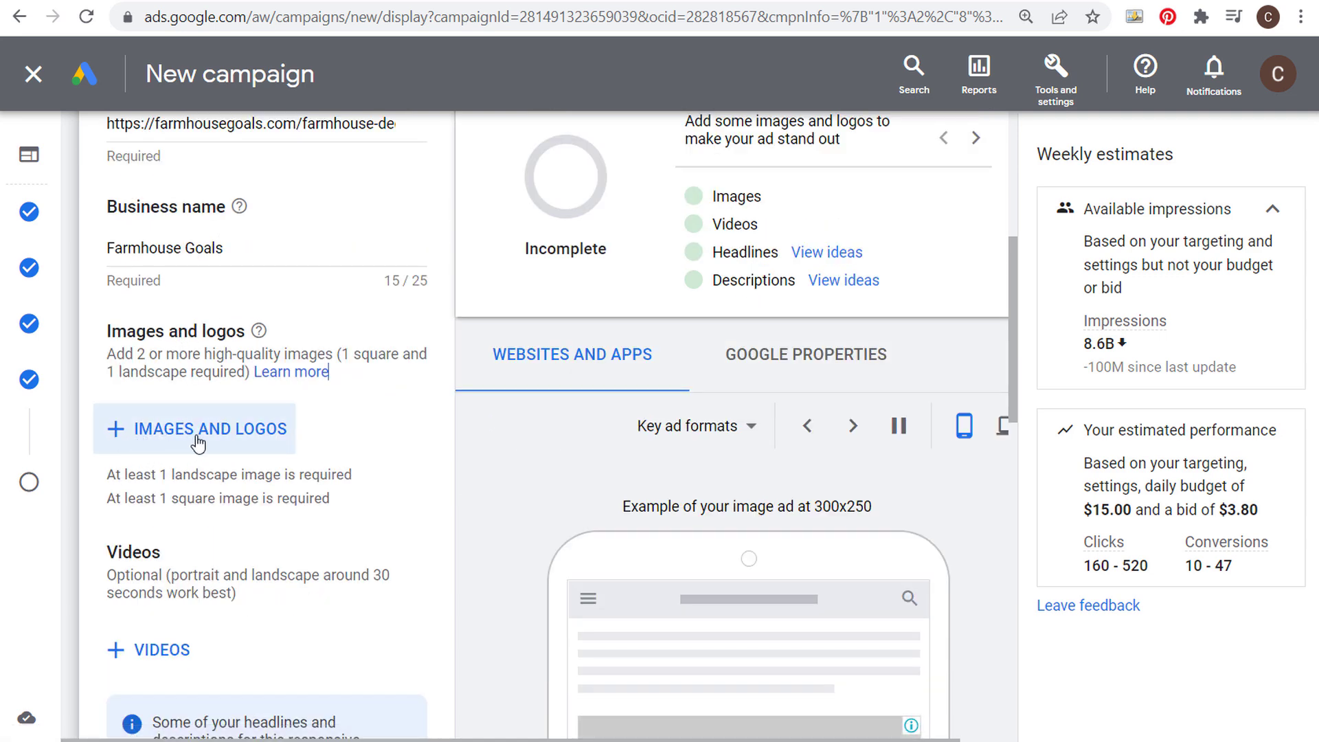
pyautogui.click(131, 440)
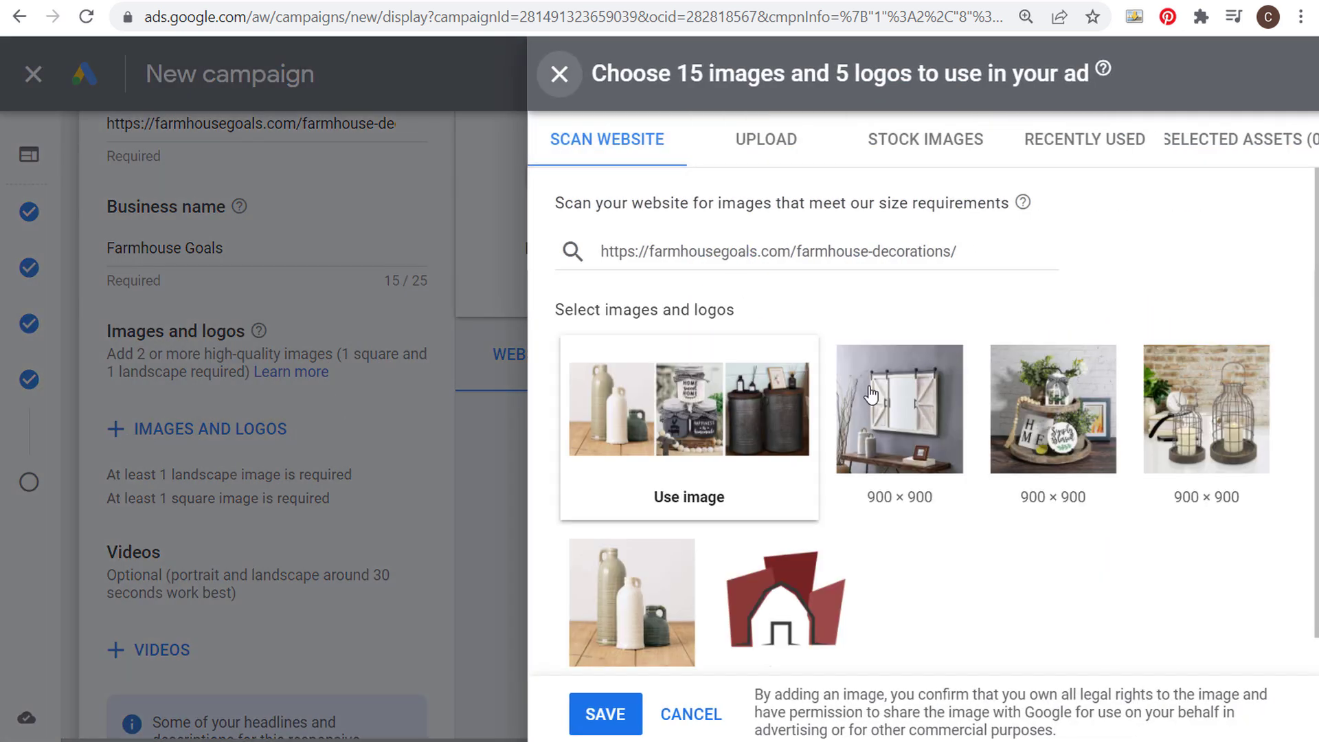
pyautogui.scroll(-1, 1051, 481)
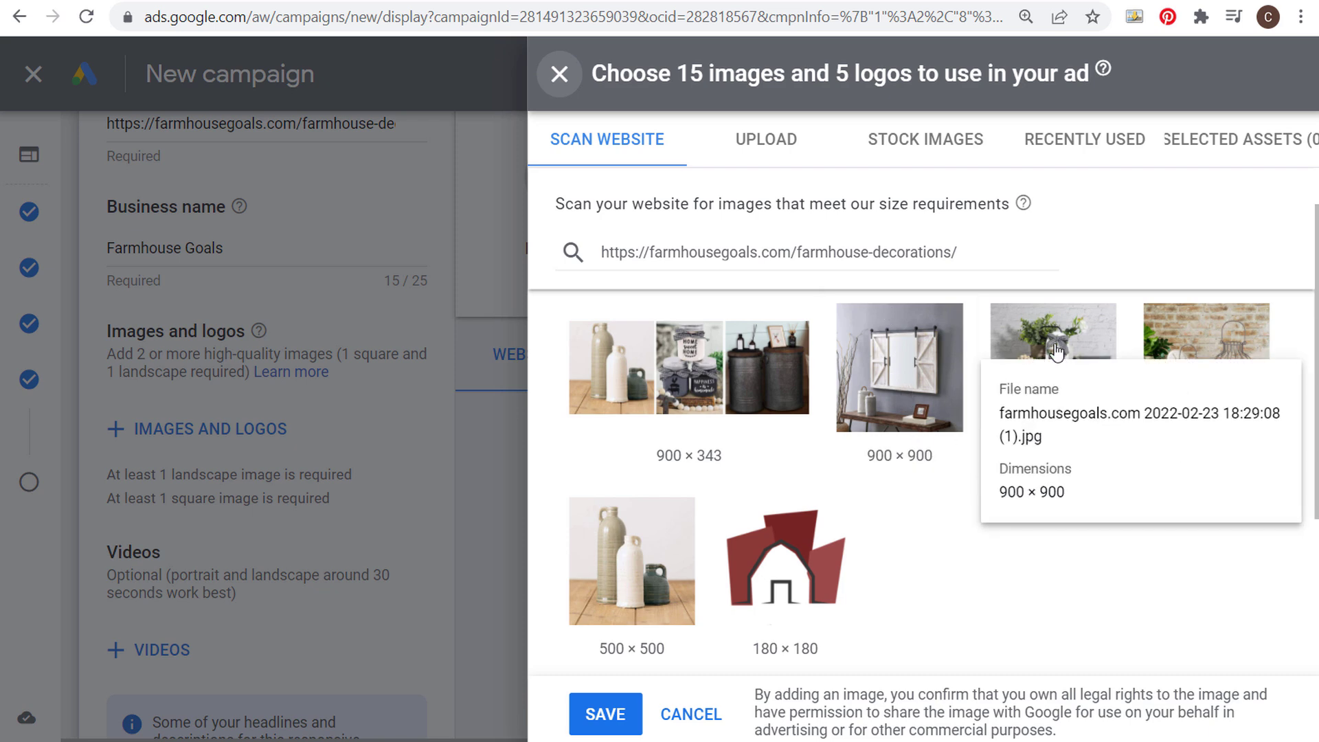
pyautogui.click(902, 394)
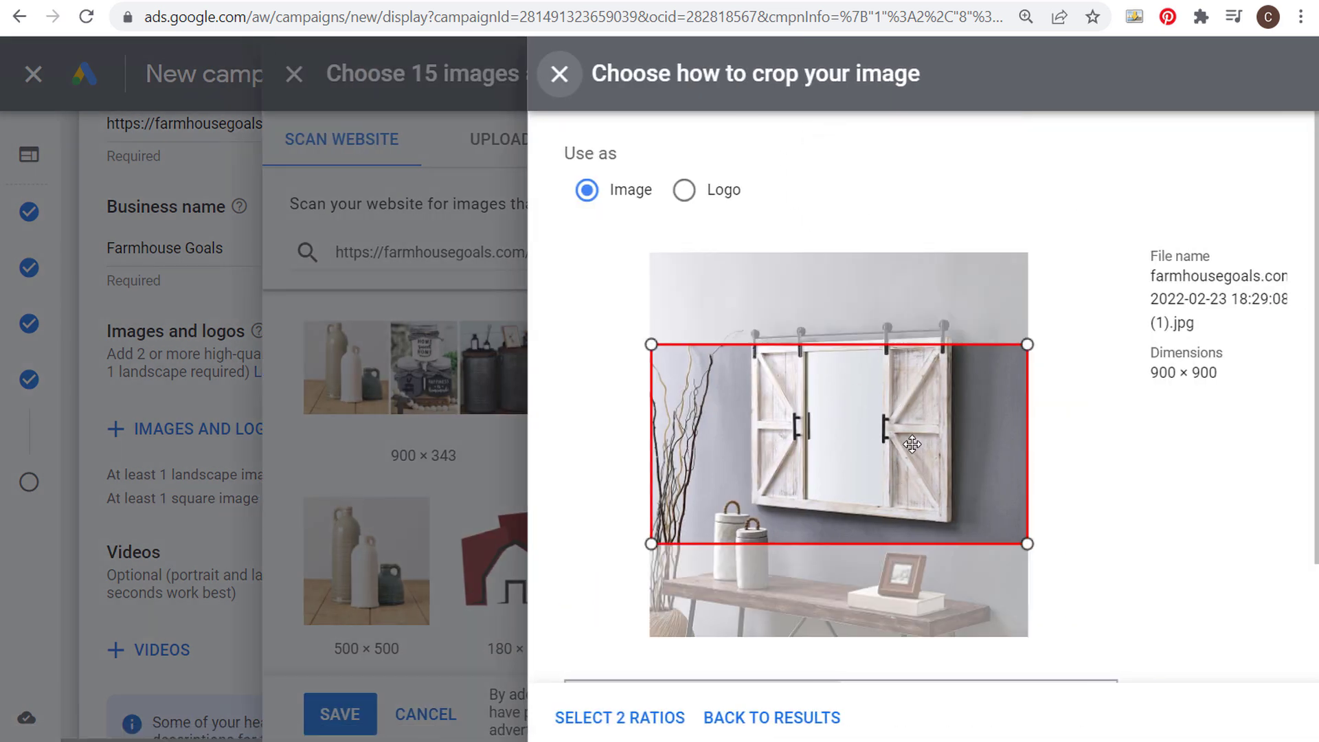
# Compare the 1.91:1 and 1:1 crops of the barn door mirror image
pyautogui.scroll(-2, 1140, 416)
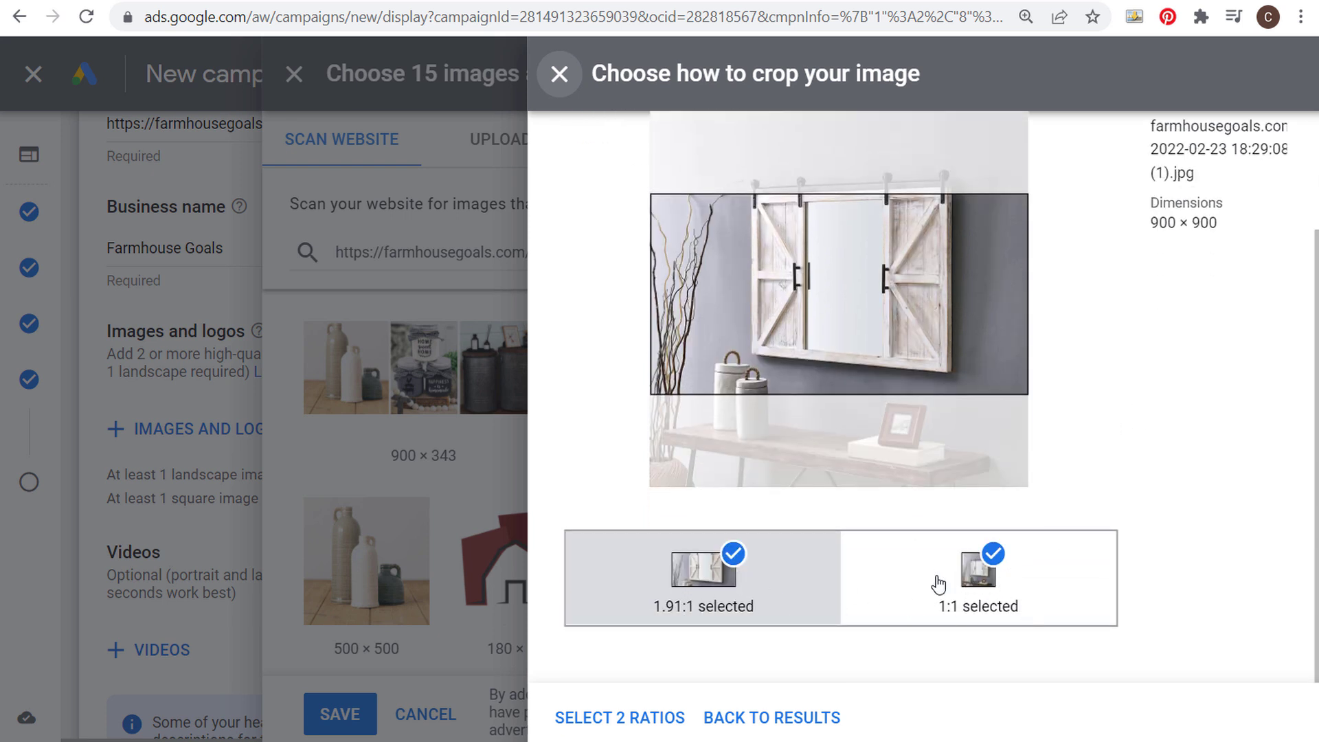
pyautogui.click(694, 613)
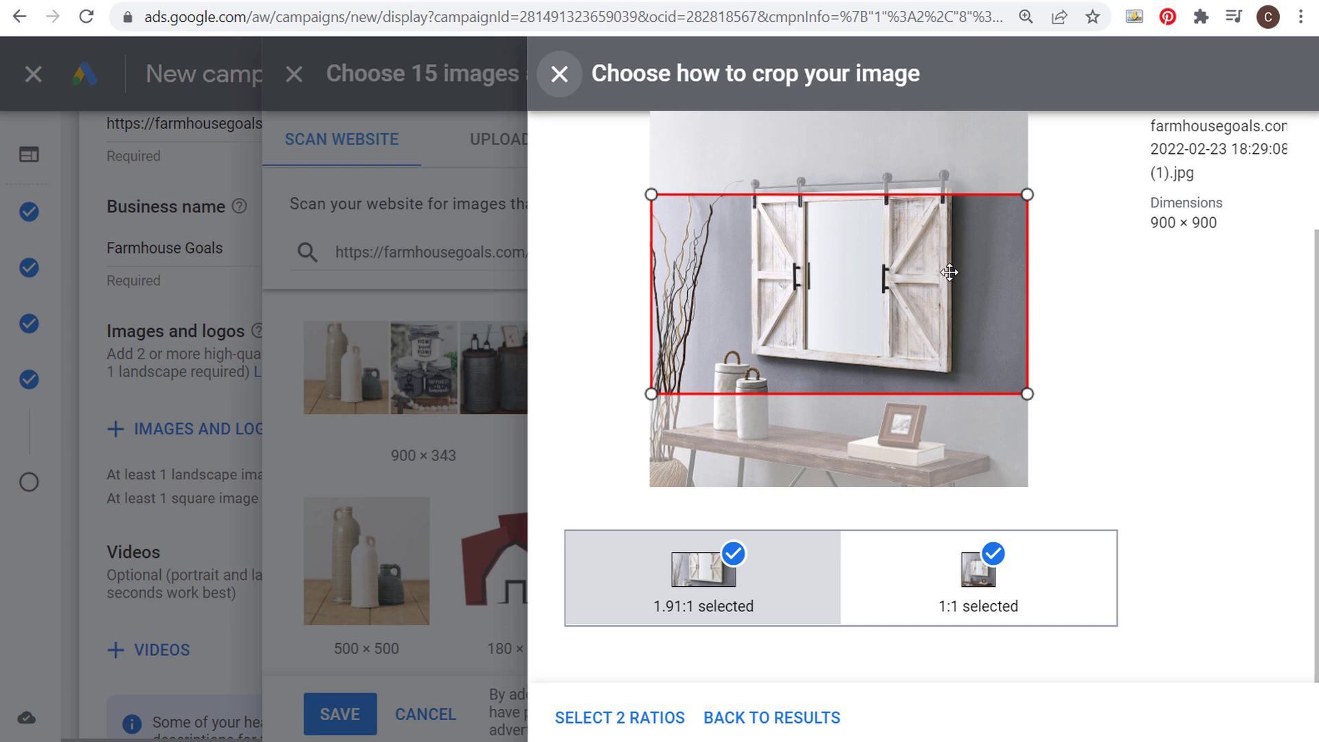
pyautogui.click(974, 603)
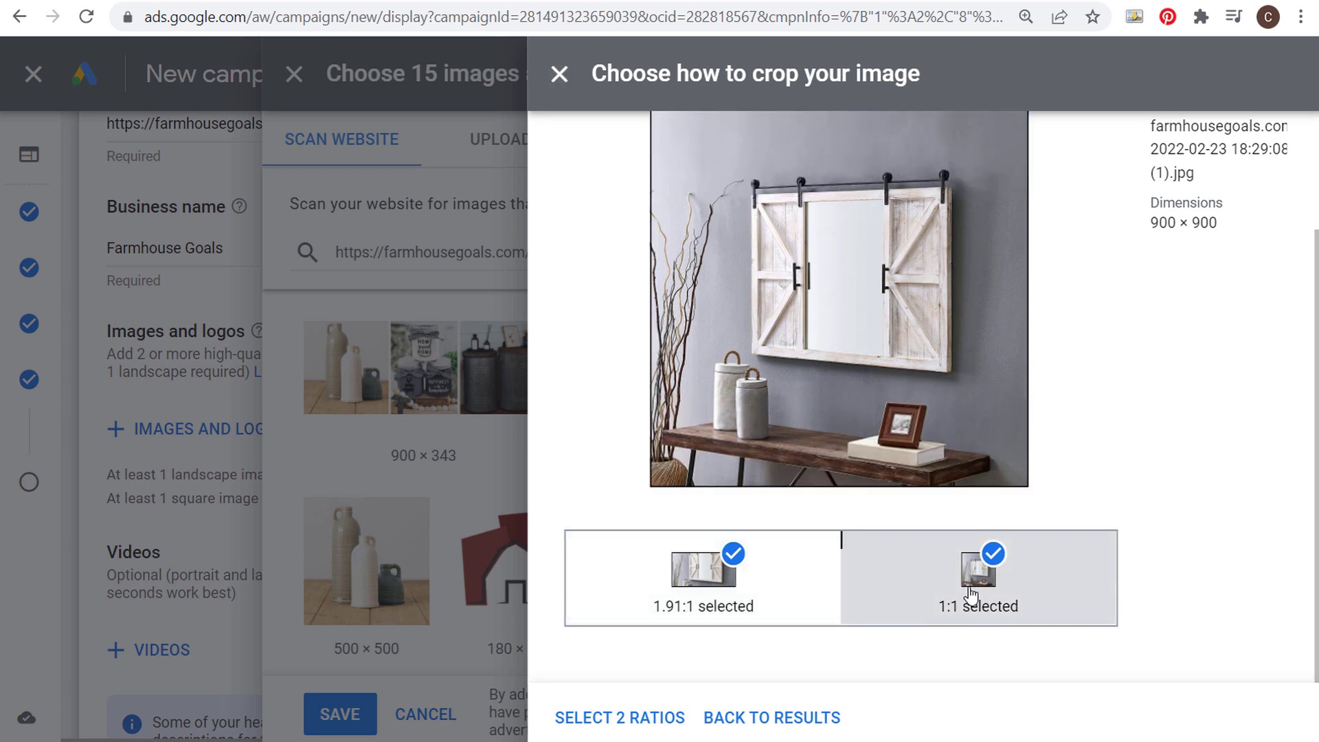
pyautogui.scroll(2, 1168, 307)
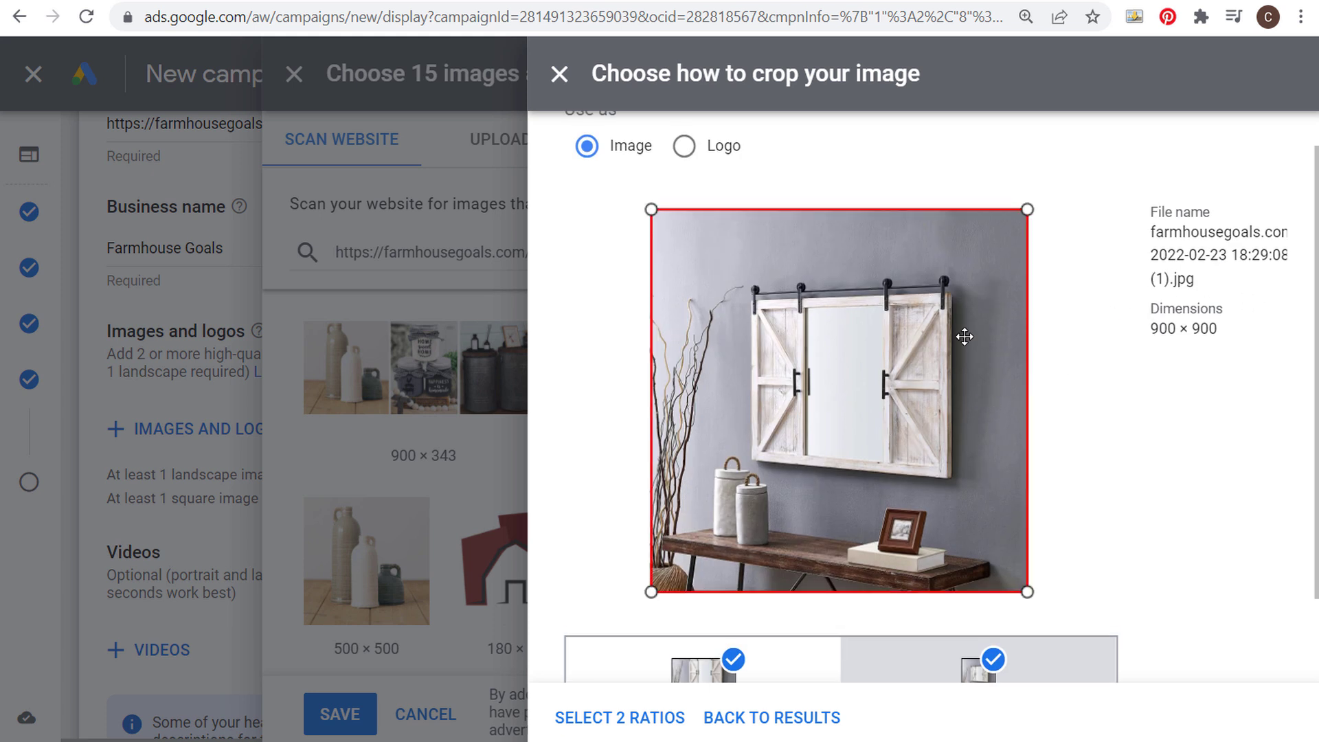
pyautogui.scroll(-2, 859, 501)
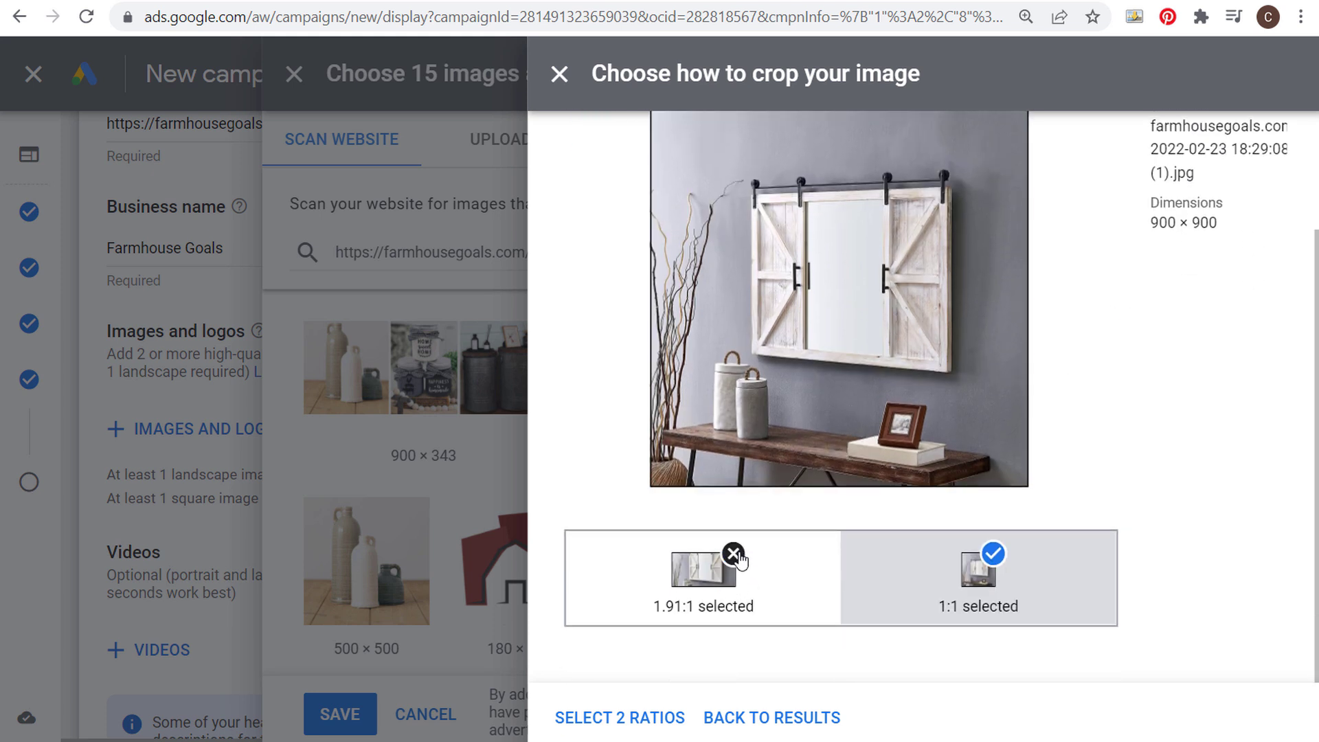
# Deselect the mirror image's 1.91:1 crop and add the image to the ad with only the 1:1 ratio
pyautogui.click(734, 557)
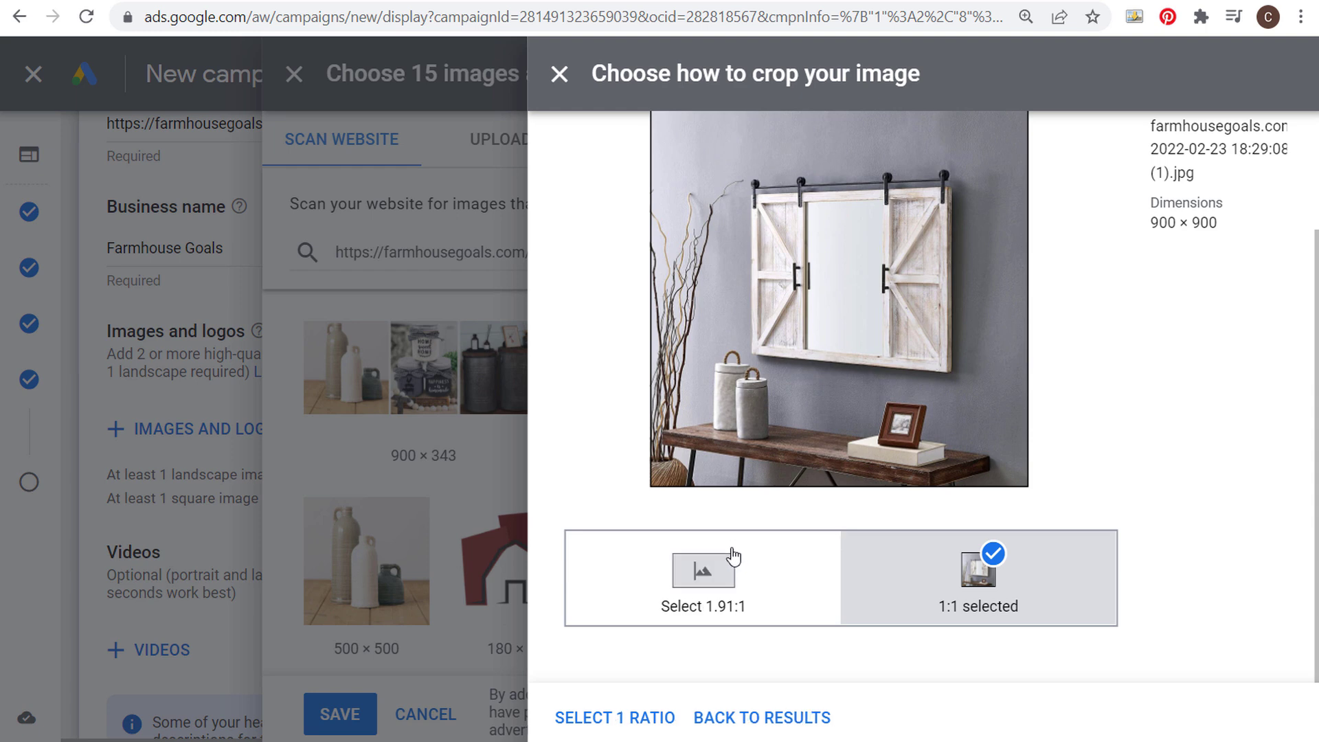
pyautogui.click(995, 556)
pyautogui.click(1051, 580)
pyautogui.scroll(2, 1060, 270)
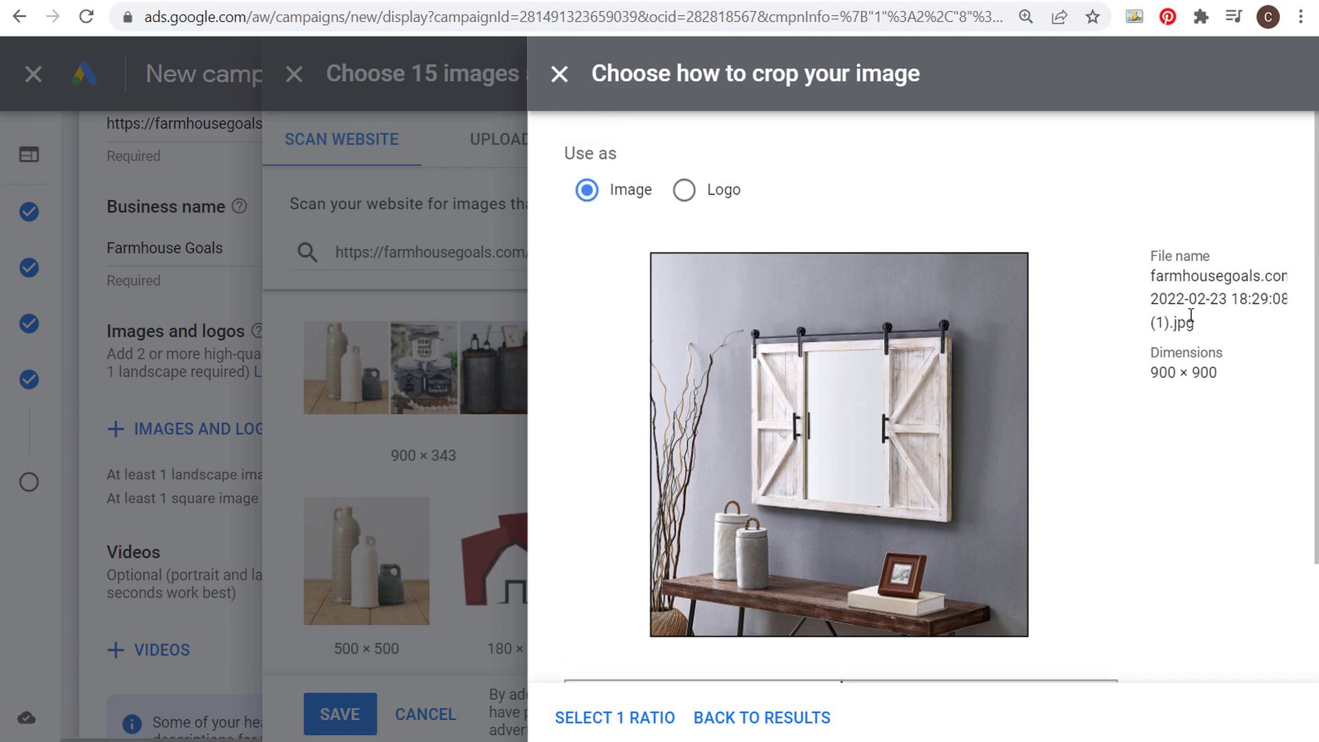
pyautogui.scroll(-2, 1189, 318)
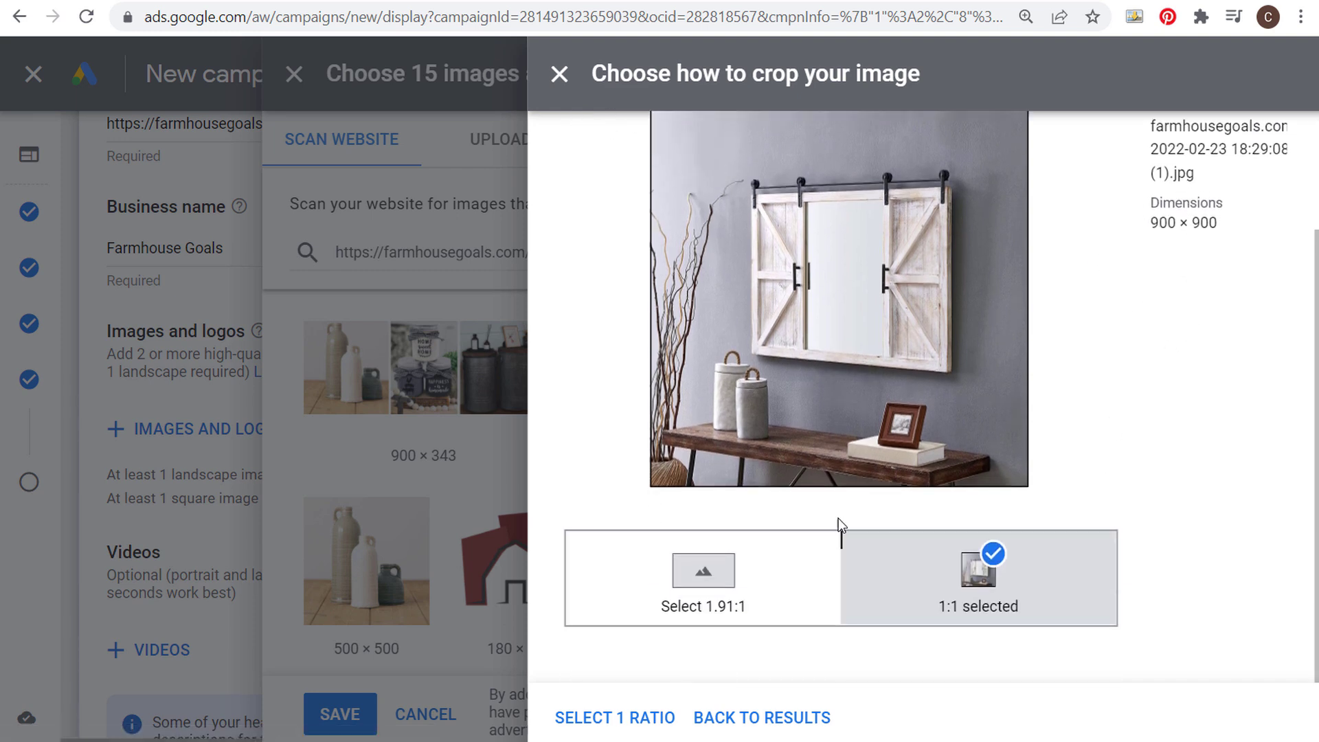
pyautogui.click(627, 717)
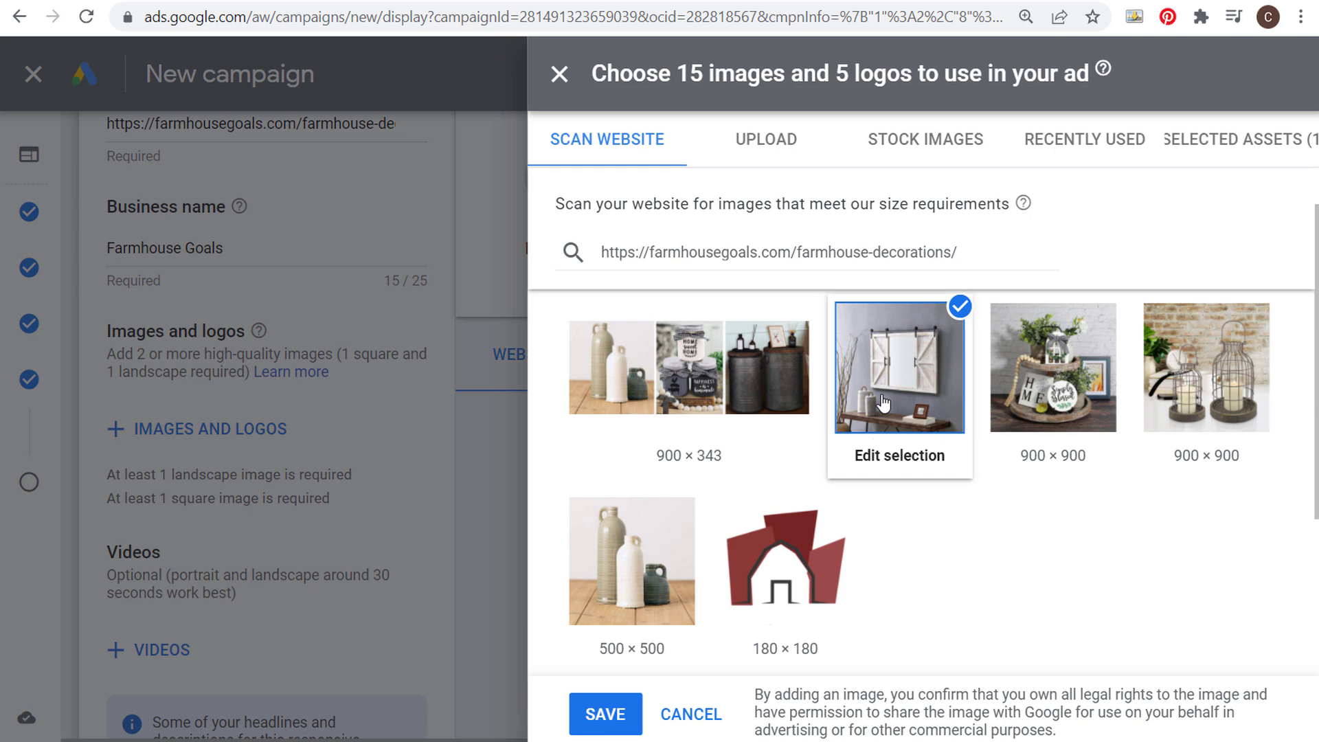
# Add the 900 × 343 three-photo collage from the website scan with only the 1.91:1 ratio, adjusting its crop
pyautogui.click(722, 364)
pyautogui.scroll(-2, 1045, 476)
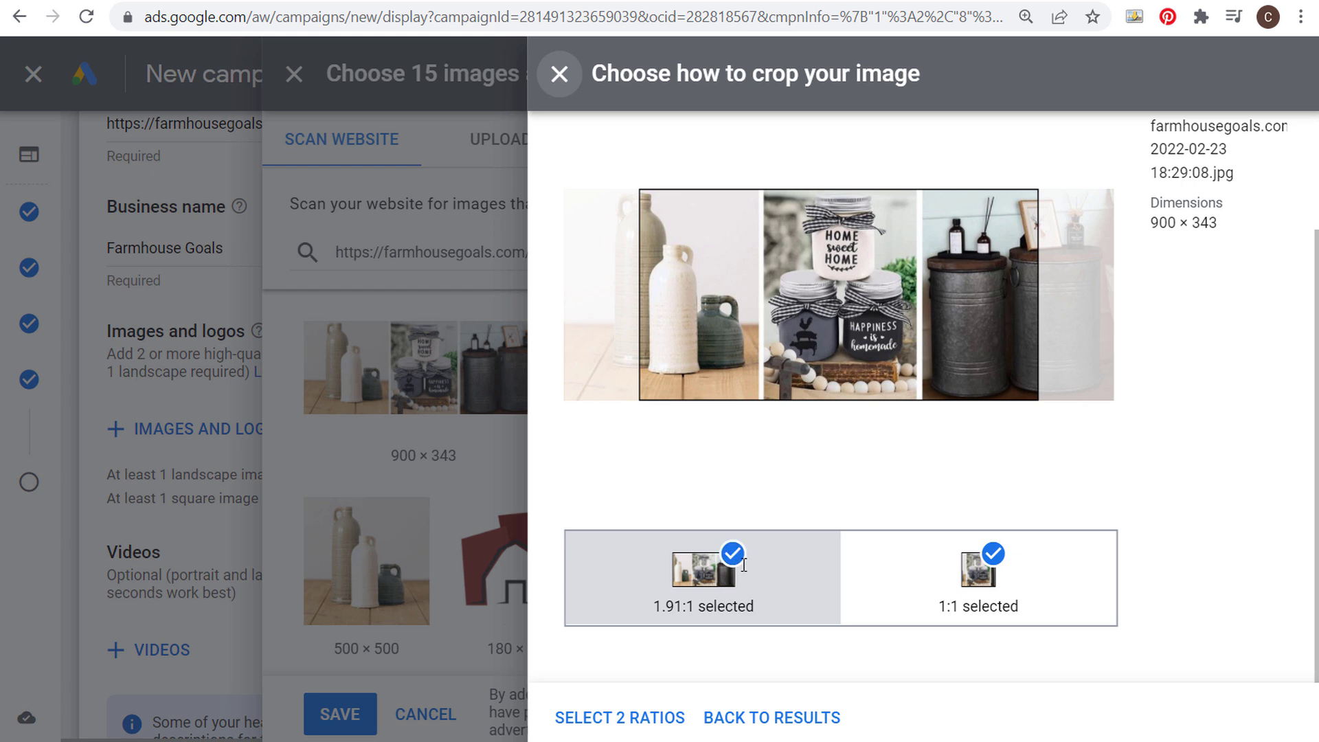
pyautogui.click(962, 603)
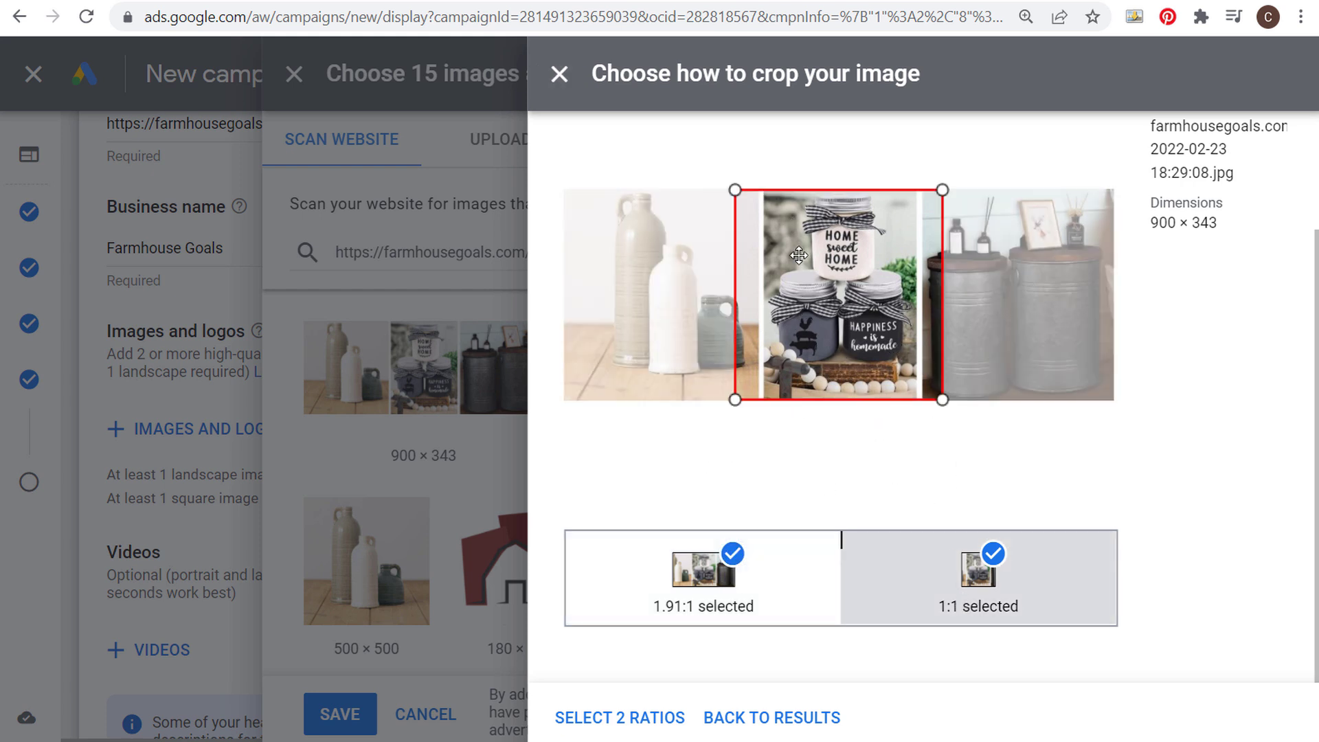
pyautogui.click(993, 553)
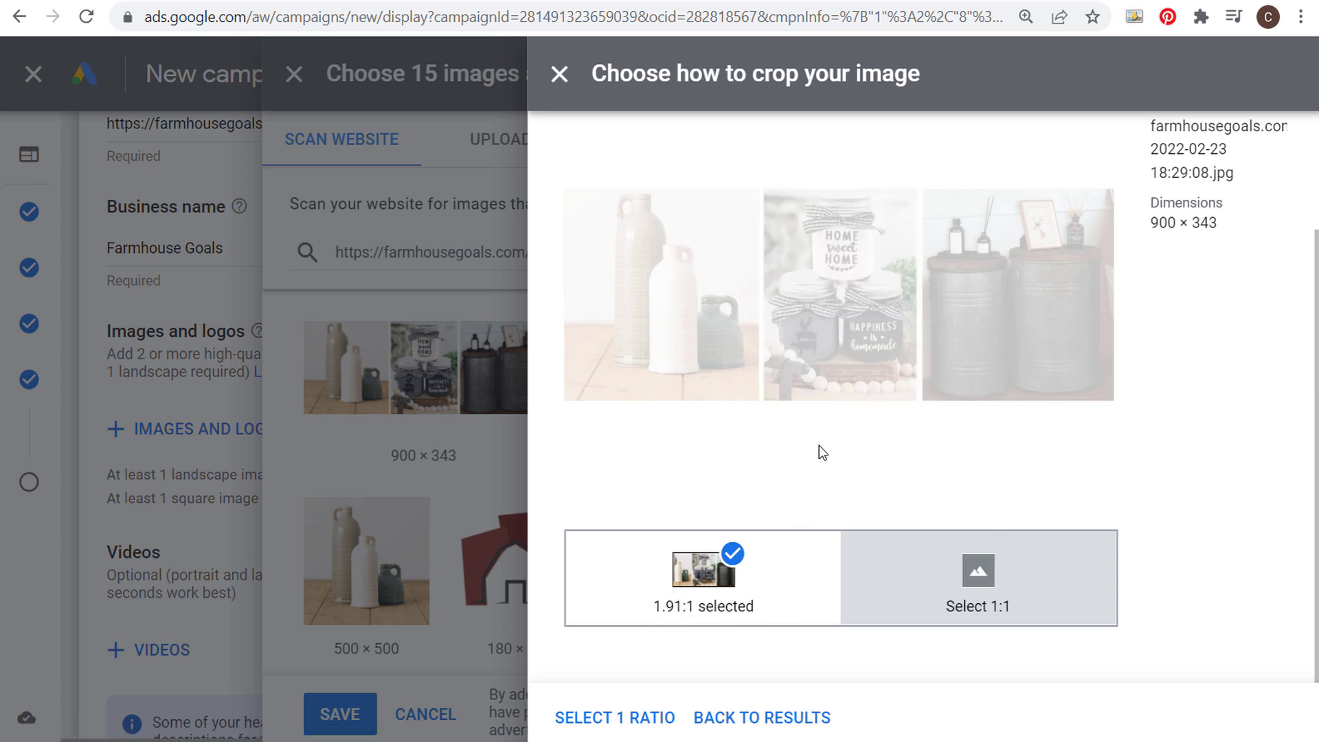
pyautogui.click(776, 603)
pyautogui.moveTo(886, 300)
pyautogui.mouseDown()
pyautogui.moveTo(995, 300)
pyautogui.moveTo(874, 297)
pyautogui.mouseUp()
pyautogui.click(638, 718)
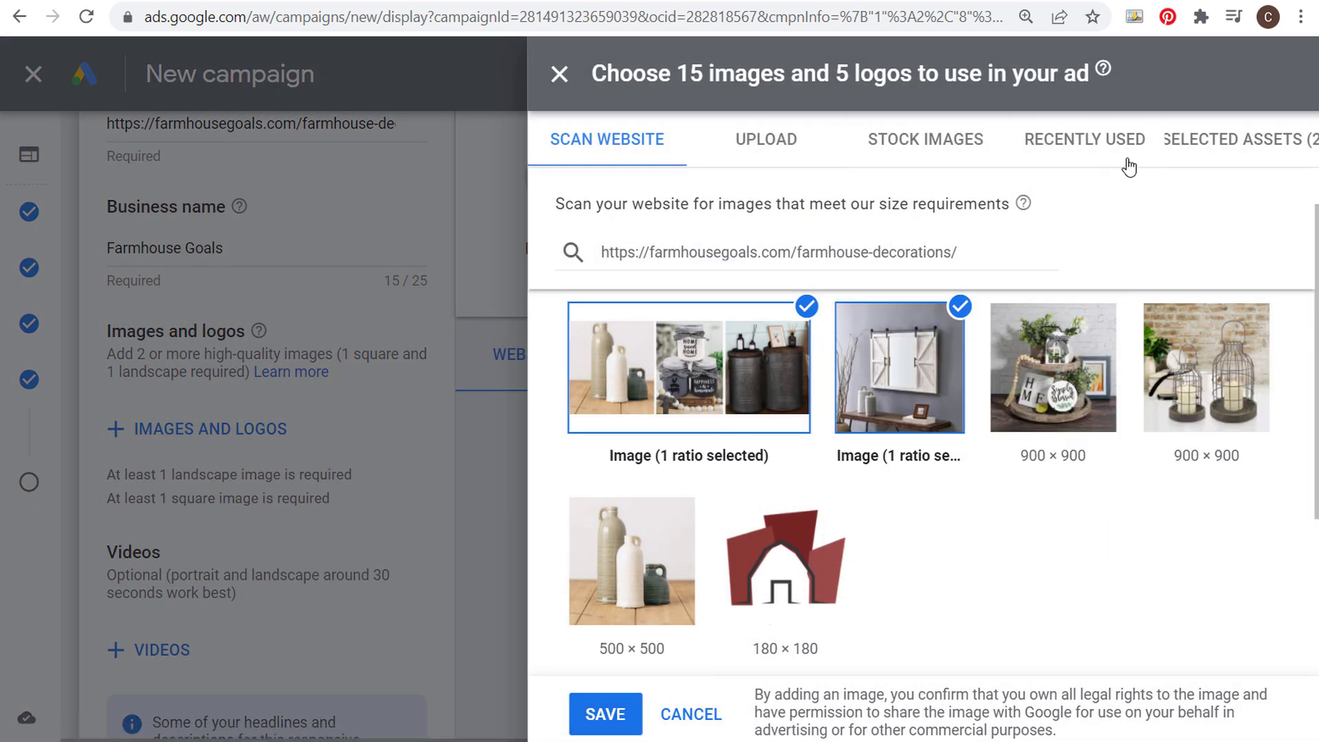
# Look through the account's recently used images and logos and review the legal rights notice for adding images
pyautogui.click(1087, 148)
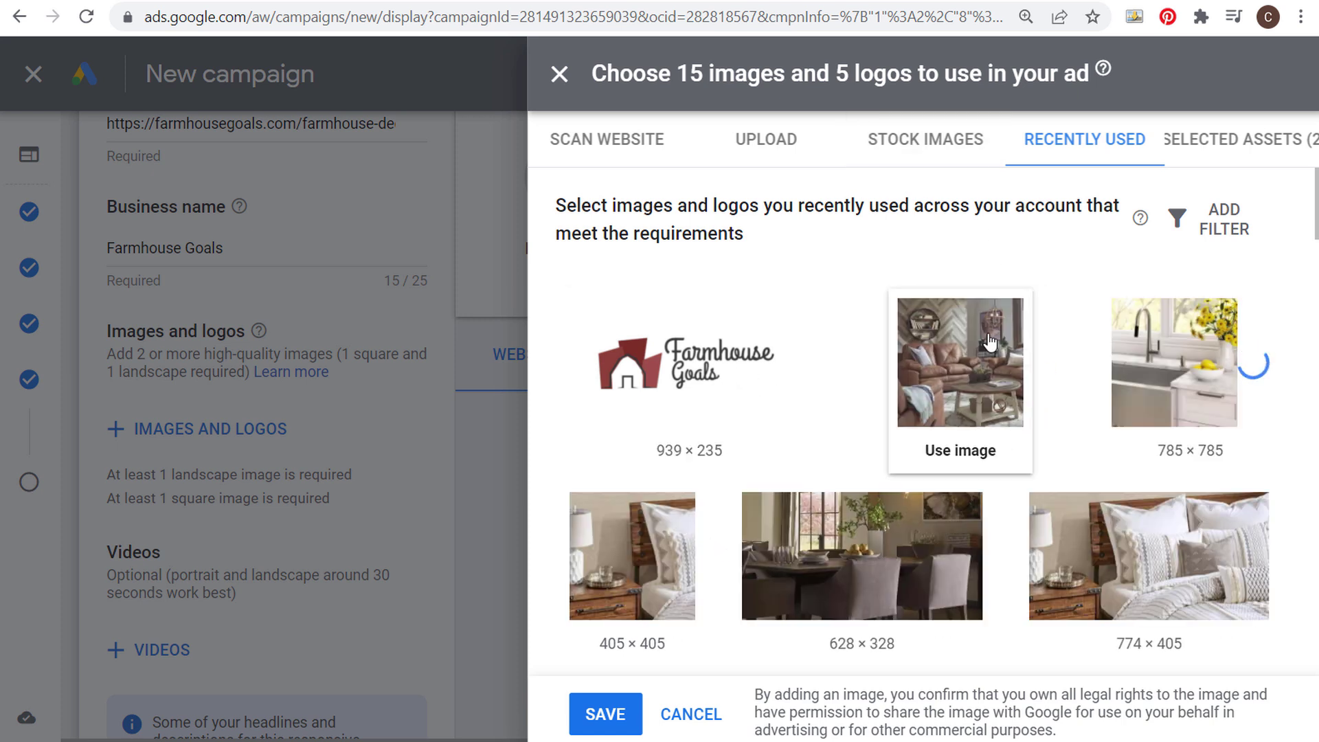
pyautogui.scroll(-5, 960, 371)
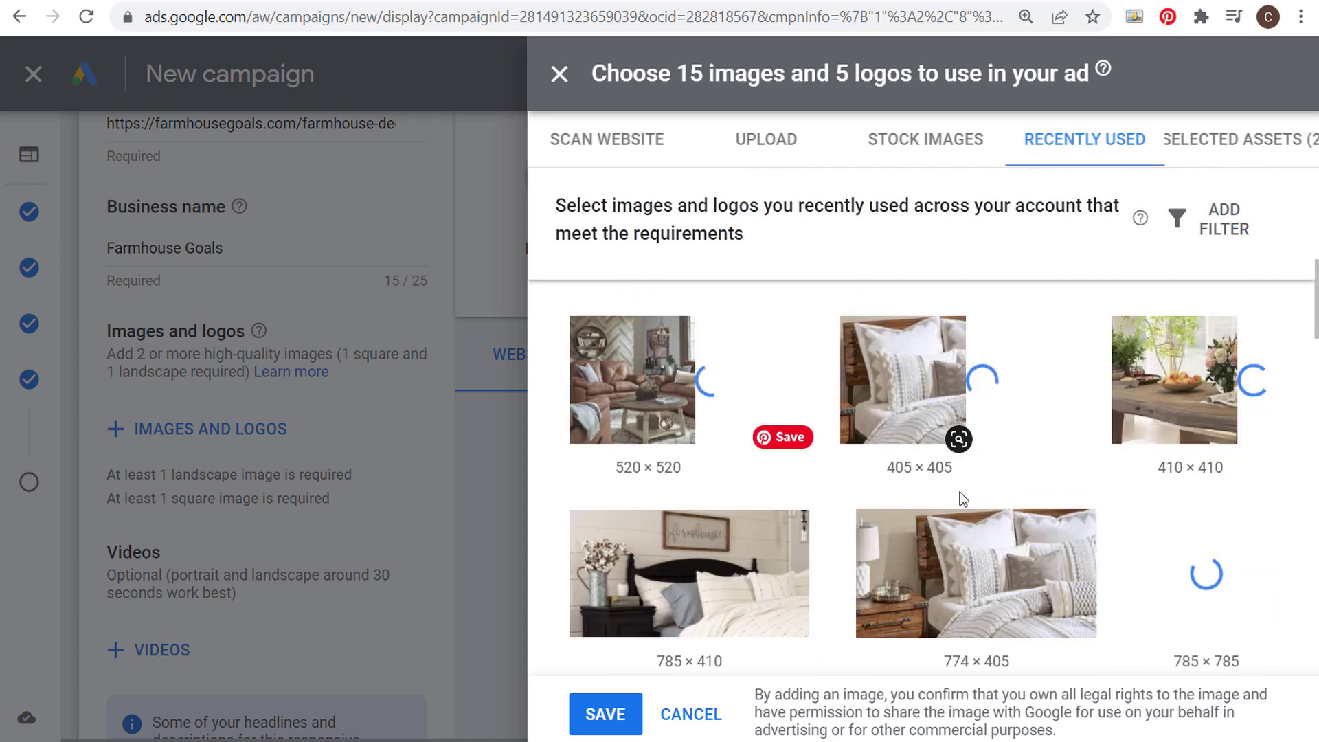
pyautogui.scroll(-2, 954, 395)
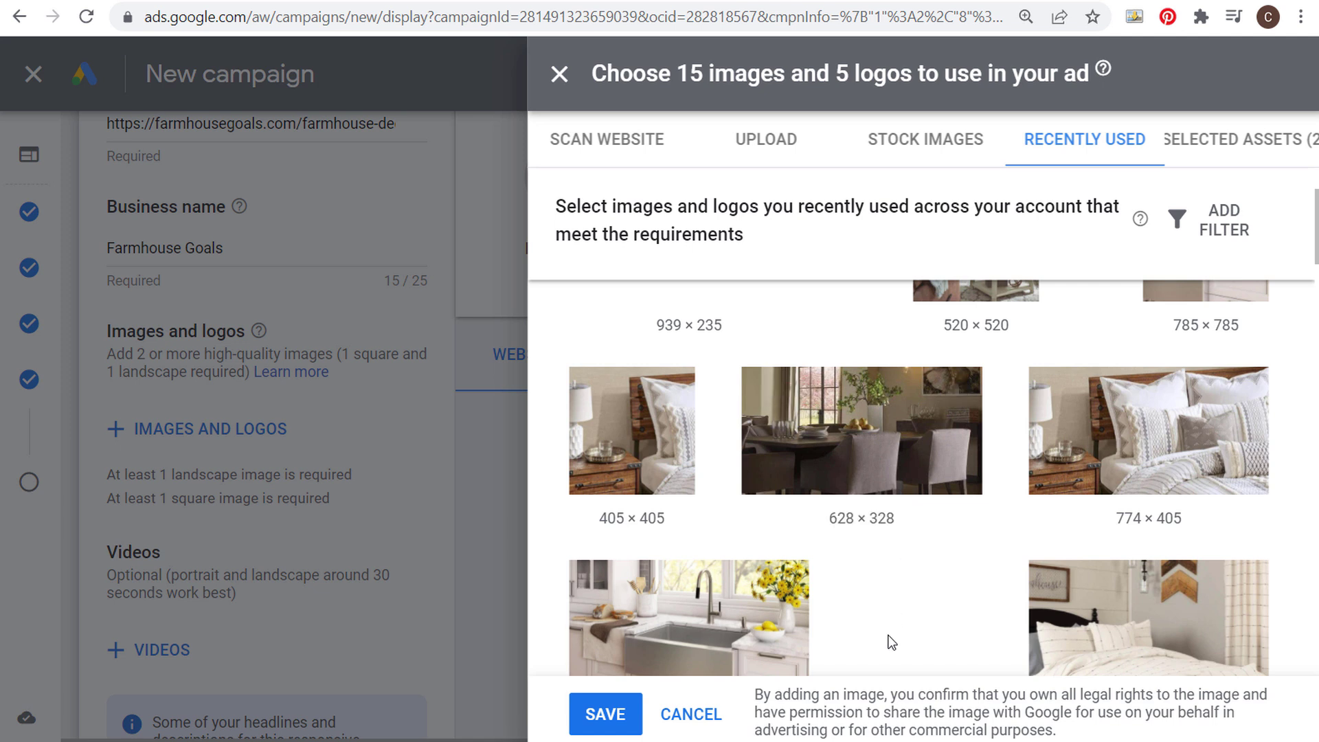
pyautogui.moveTo(782, 696); pyautogui.dragTo(917, 696)
pyautogui.click(975, 696)
pyautogui.moveTo(1037, 695); pyautogui.dragTo(1167, 695)
pyautogui.click(1215, 690)
pyautogui.moveTo(851, 713); pyautogui.dragTo(1010, 712)
pyautogui.click(1084, 712)
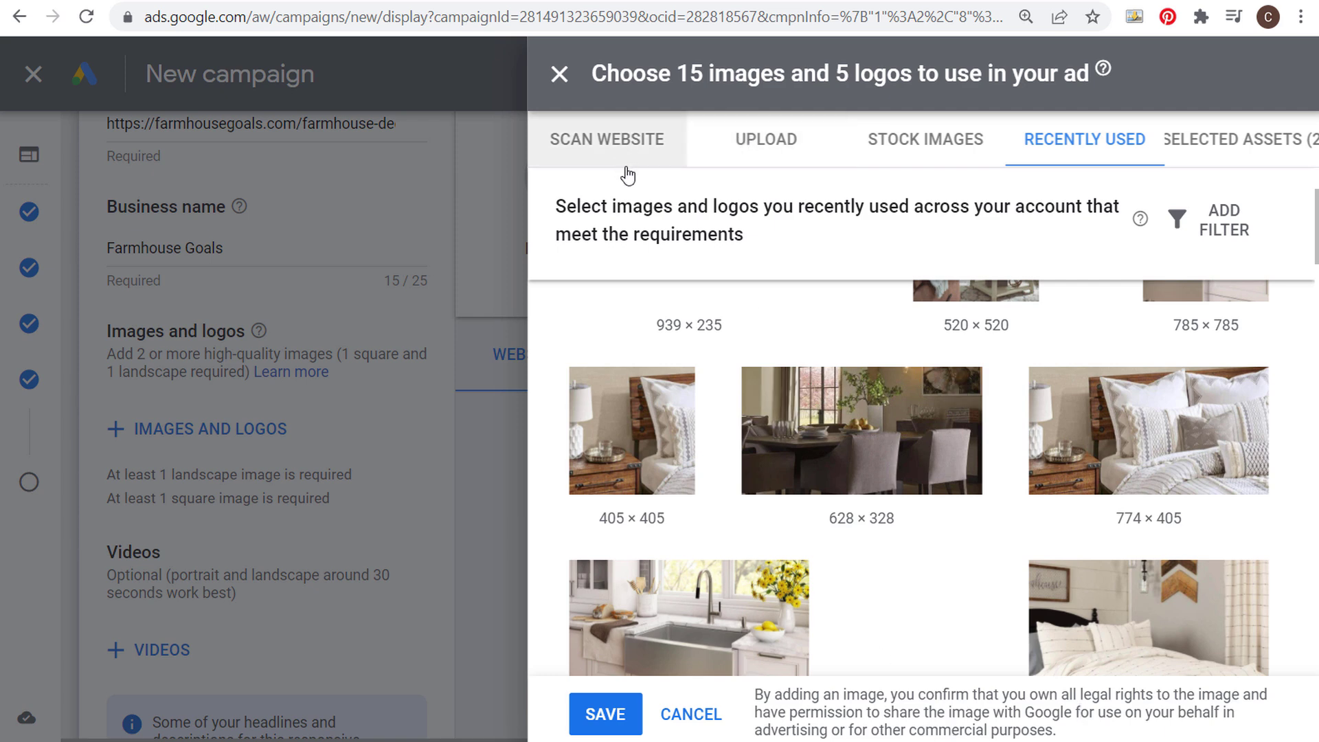
pyautogui.scroll(2, 893, 402)
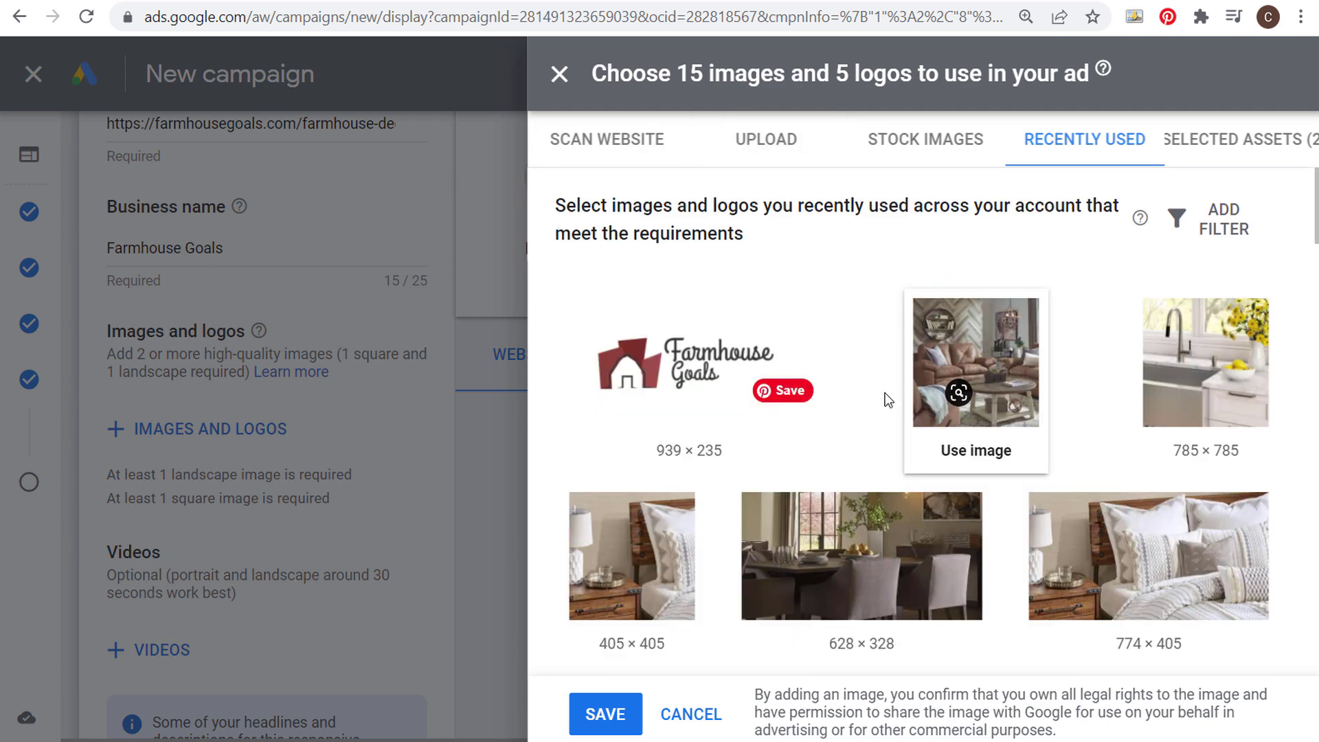
# Add the uploaded copper outdoor wall lantern image in both 1.91:1 and 1:1 ratios, framing the lantern in the landscape crop
pyautogui.click(800, 145)
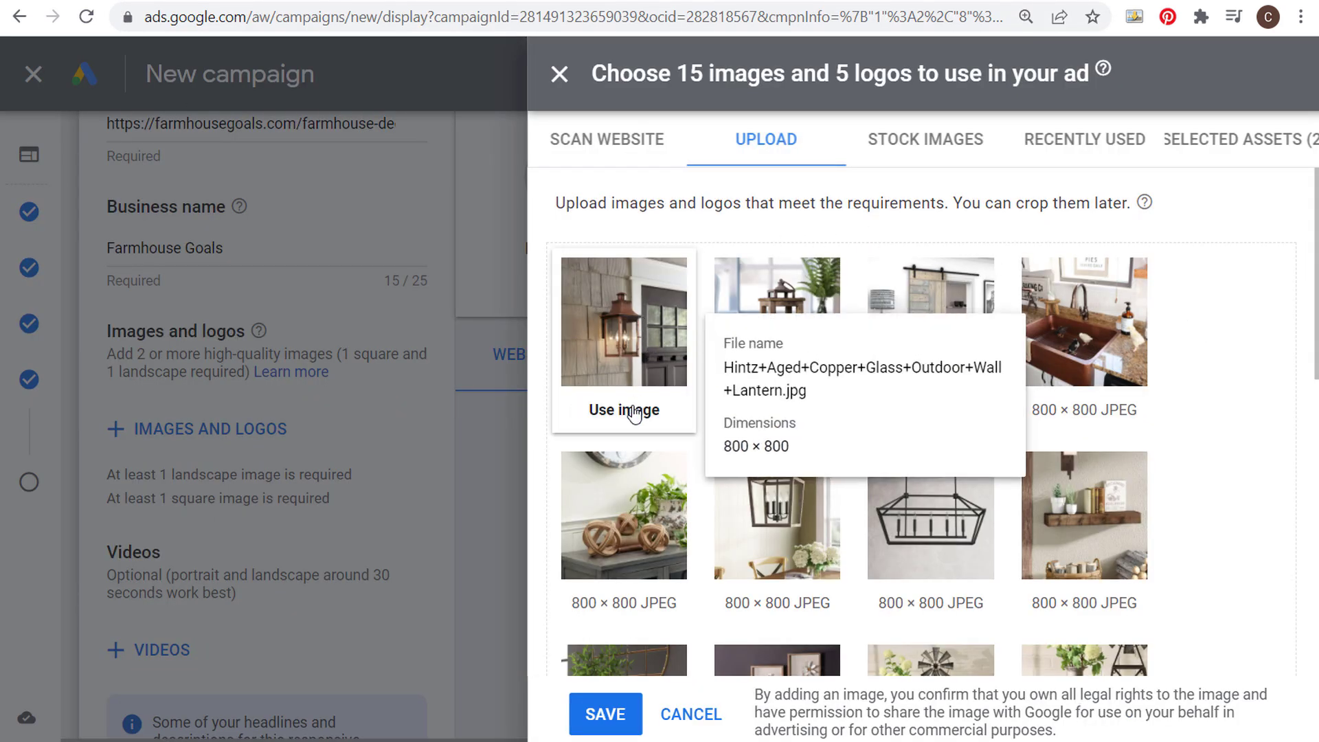
pyautogui.click(626, 409)
pyautogui.scroll(-2, 725, 560)
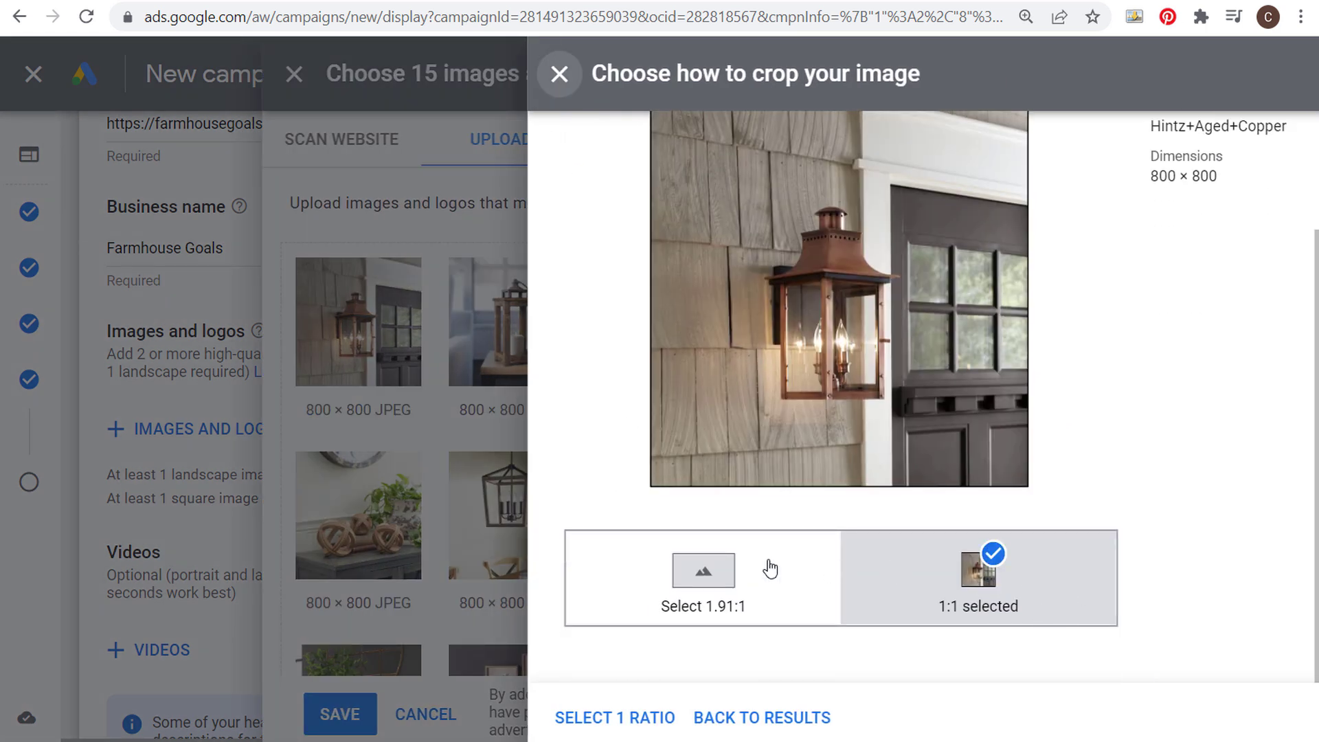
pyautogui.click(715, 572)
pyautogui.moveTo(864, 336)
pyautogui.mouseDown()
pyautogui.moveTo(866, 354)
pyautogui.moveTo(868, 338)
pyautogui.mouseUp()
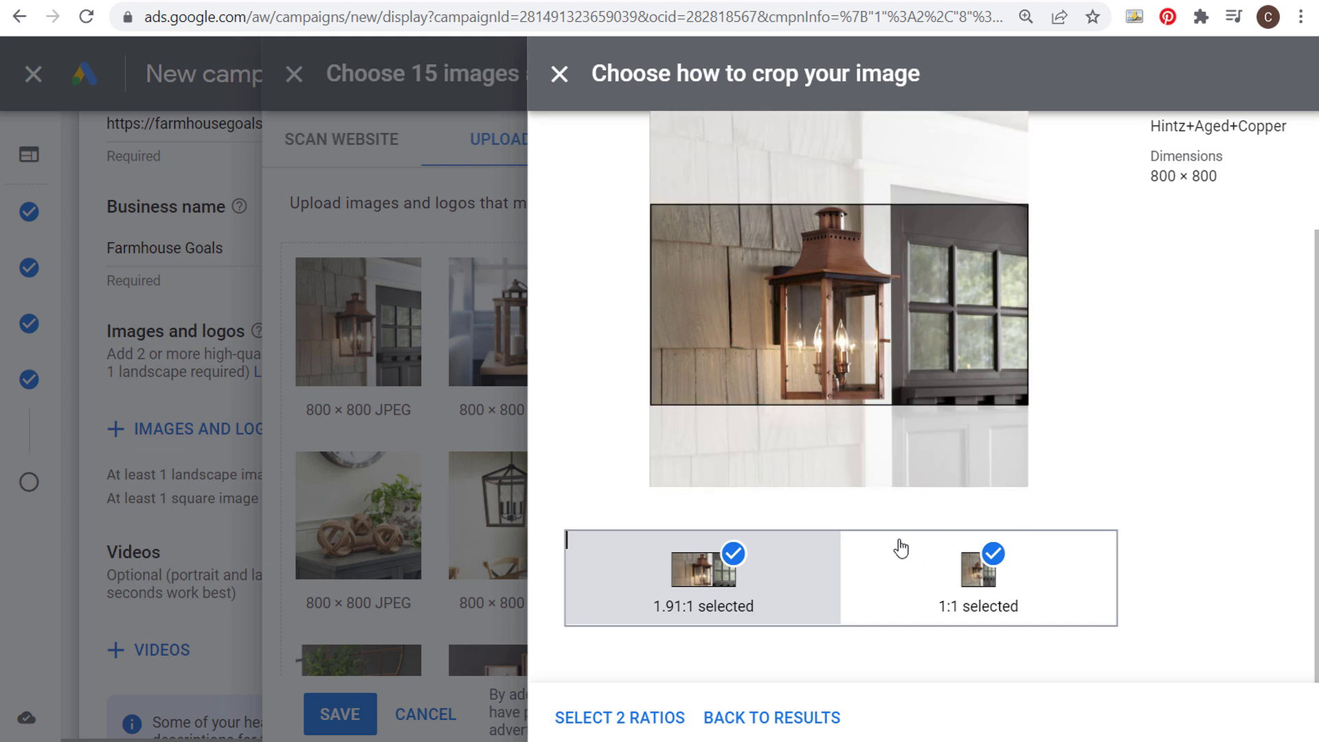
pyautogui.scroll(2, 1166, 346)
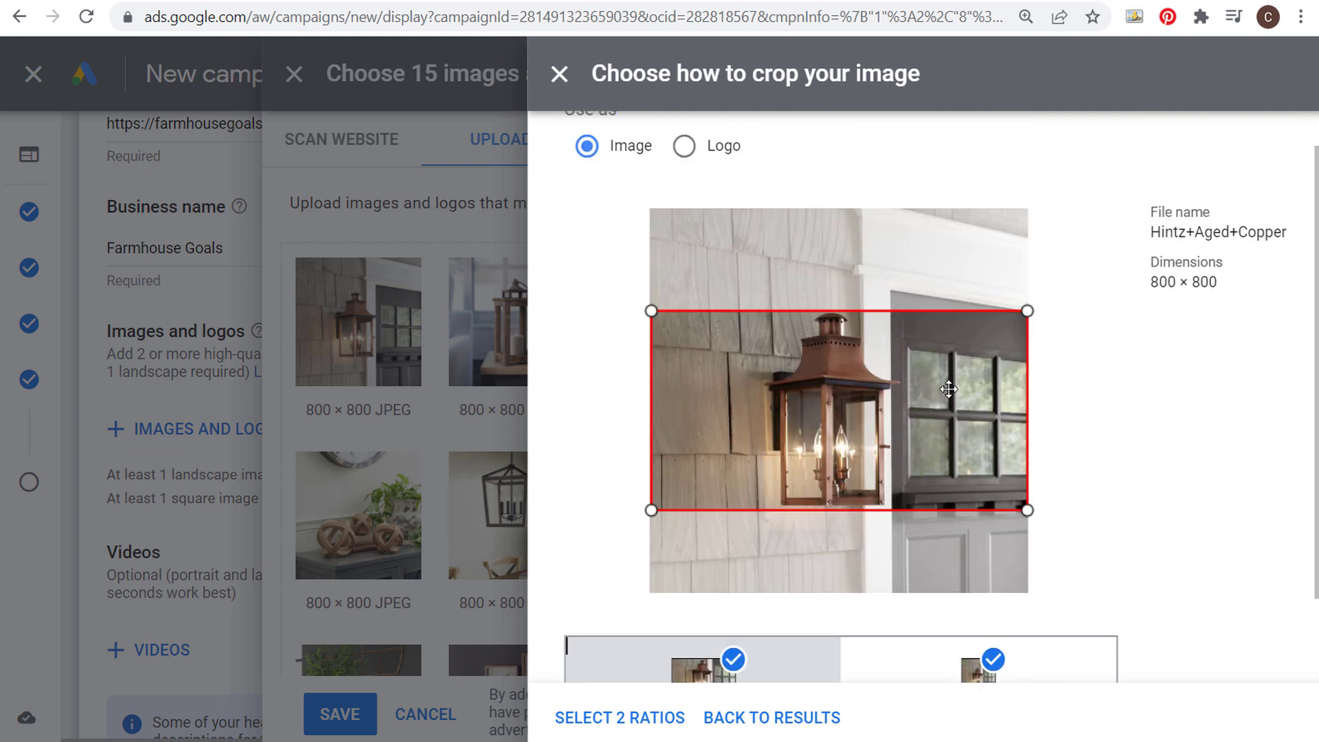
pyautogui.scroll(-2, 1095, 374)
pyautogui.click(620, 717)
# Add the uploaded wood tabletop lantern image with only the 1:1 ratio
pyautogui.click(774, 488)
pyautogui.scroll(-2, 742, 299)
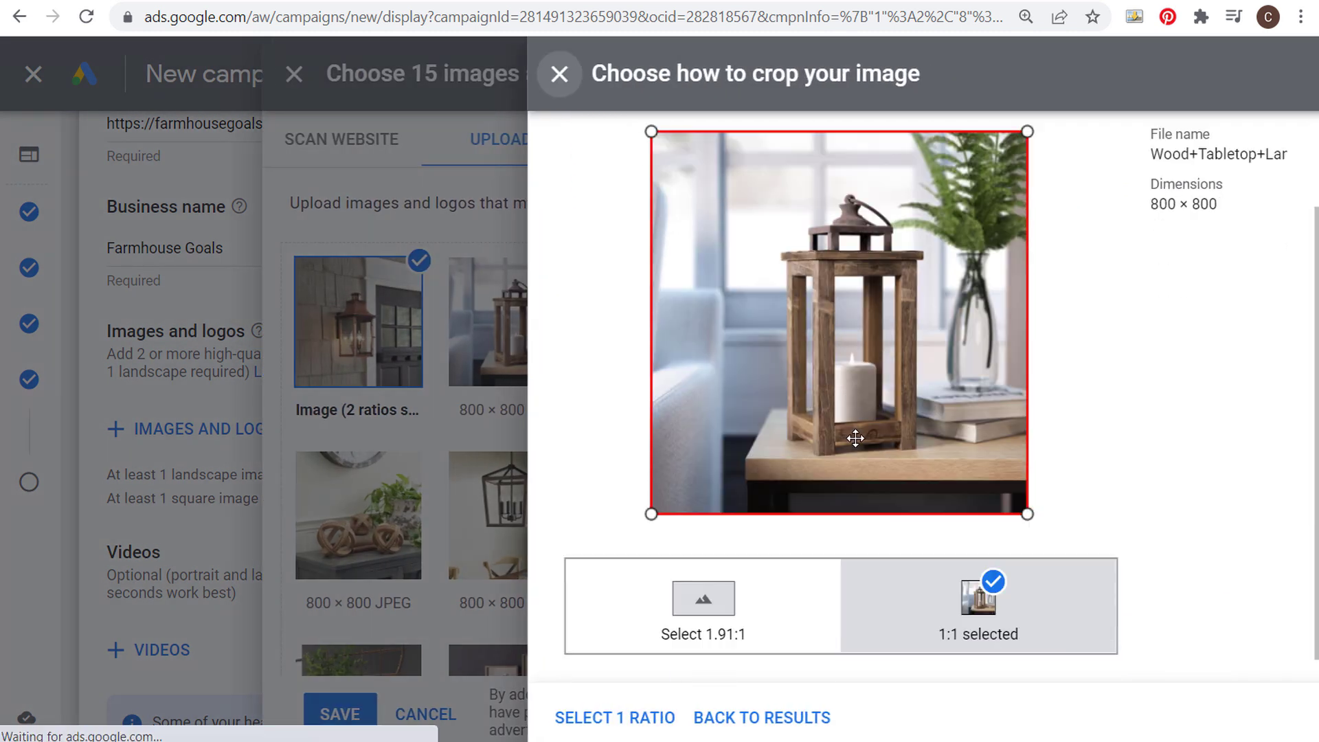
pyautogui.click(616, 718)
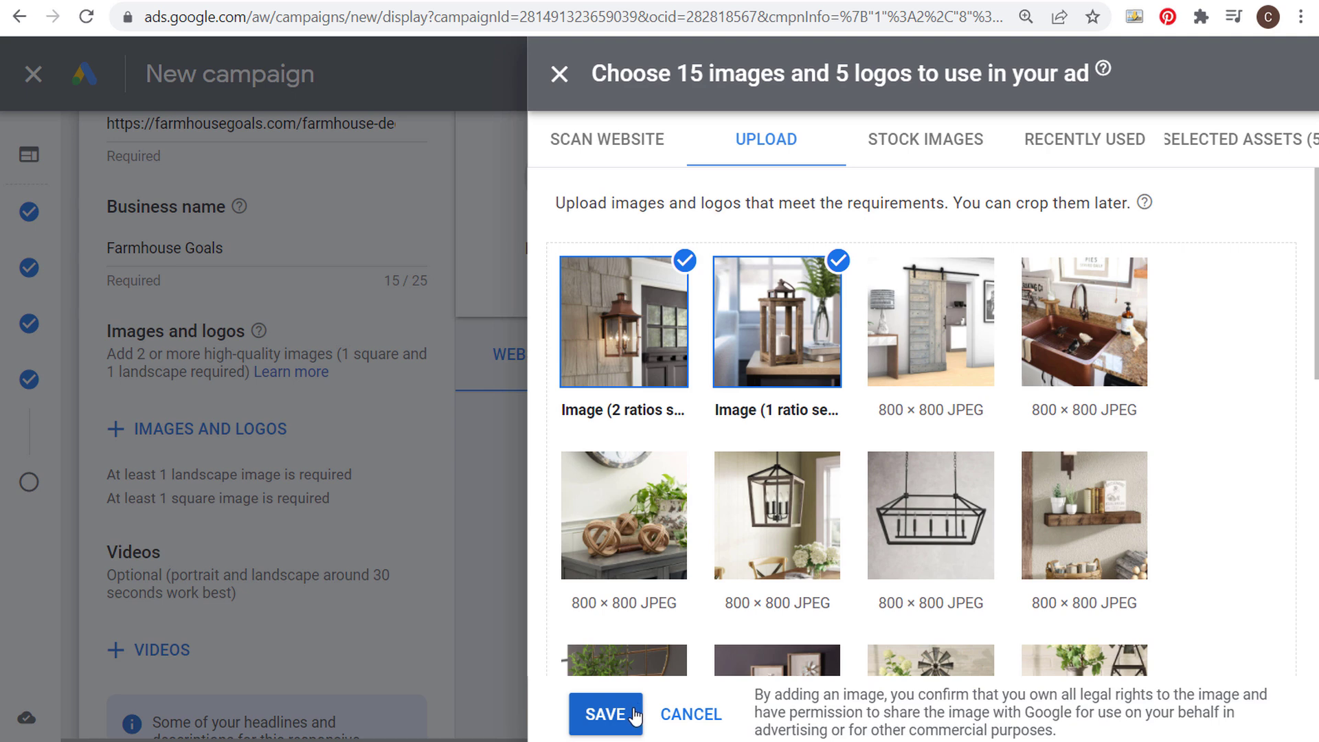
# Try a 1.91:1 crop on the uploaded copper sink image, deselect it and add the image with only the 1:1 ratio
pyautogui.click(1094, 374)
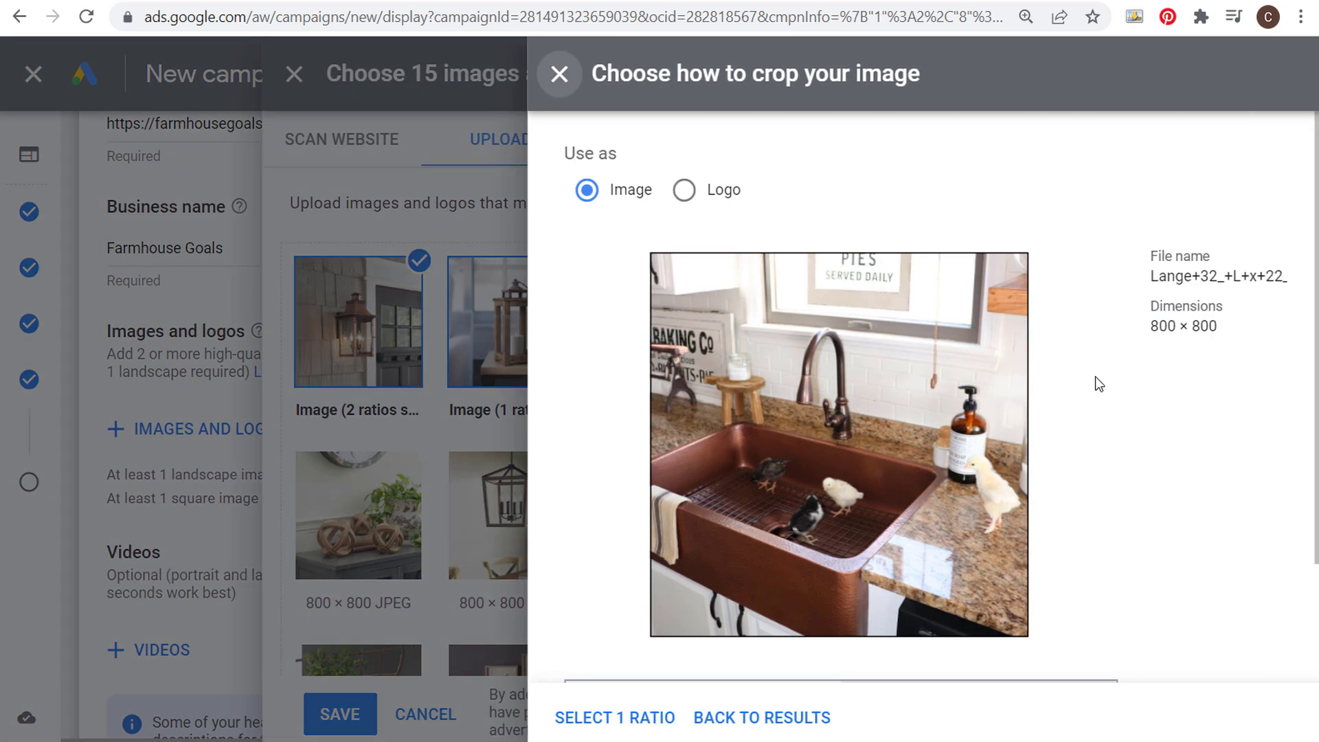
pyautogui.scroll(-2, 1071, 412)
pyautogui.click(771, 621)
pyautogui.moveTo(859, 362)
pyautogui.mouseDown()
pyautogui.moveTo(871, 330)
pyautogui.moveTo(871, 350)
pyautogui.mouseUp()
pyautogui.click(729, 556)
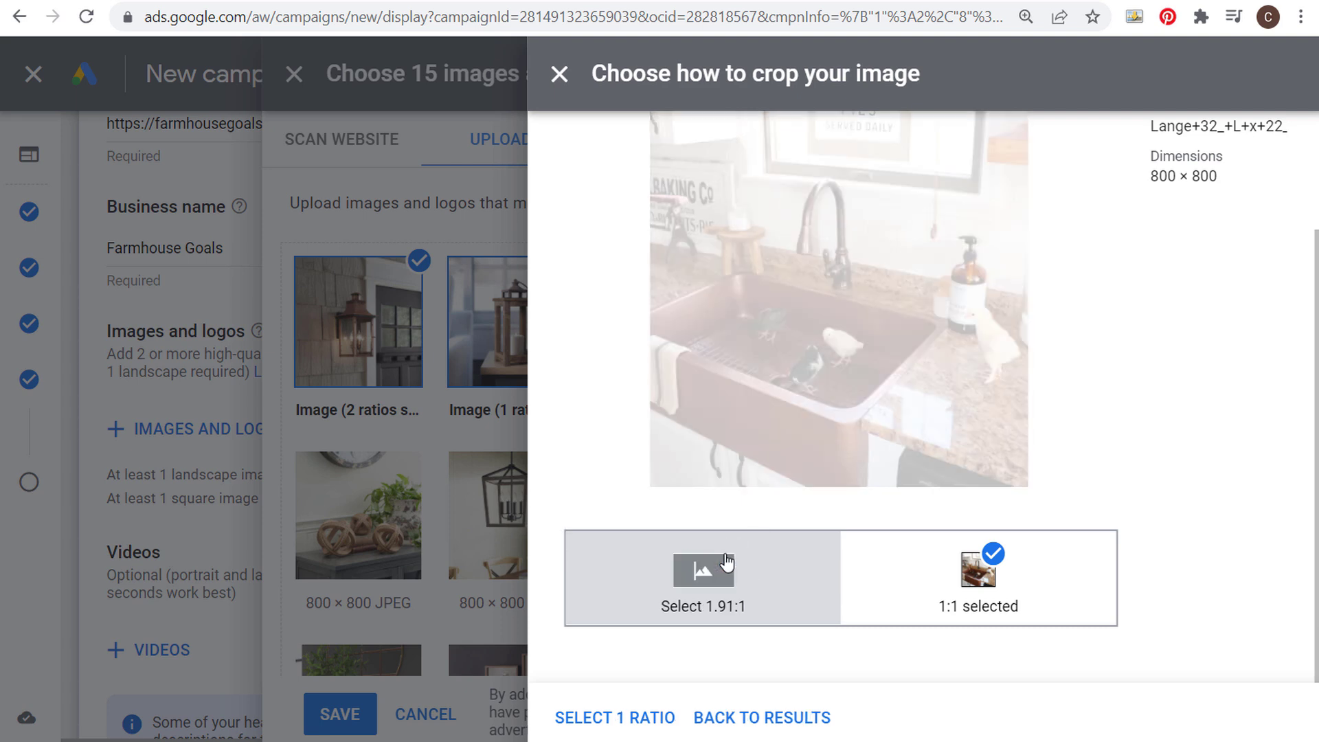
pyautogui.click(615, 717)
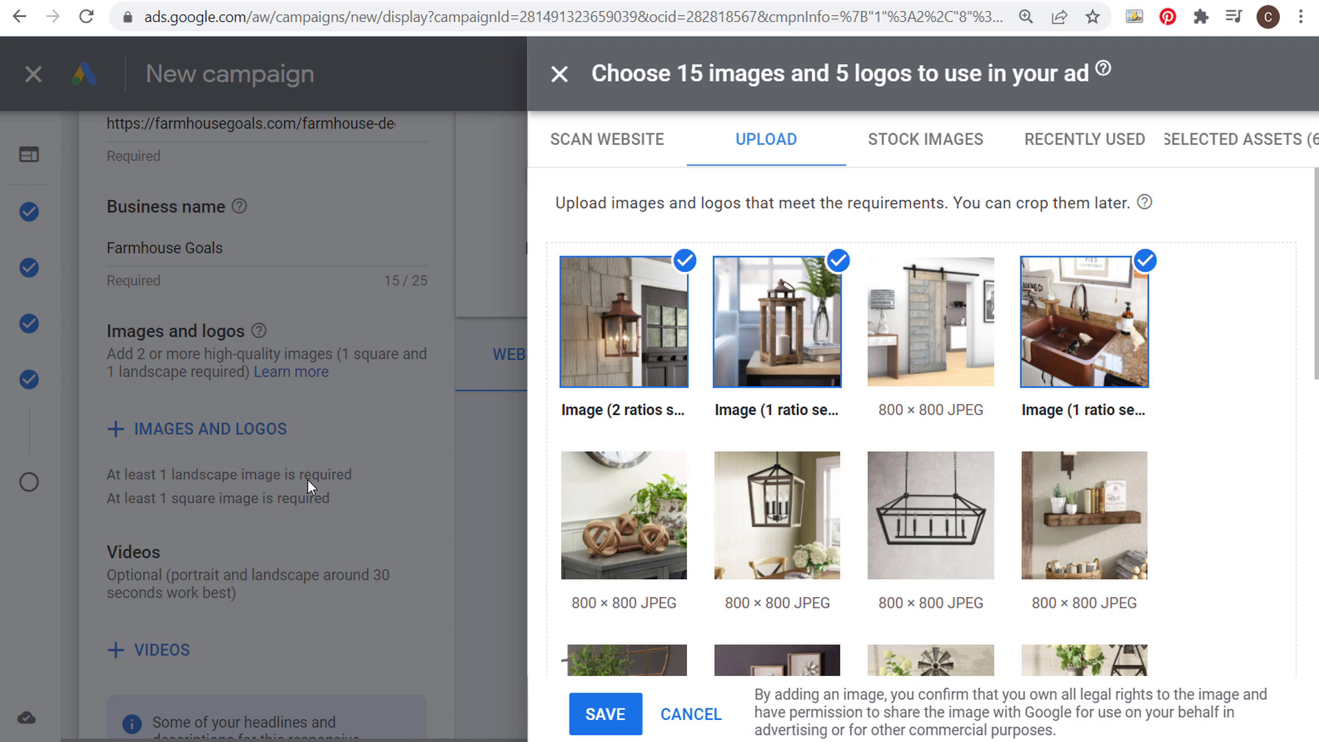
# Add the uploaded three-piece wood decor image in both ratios, positioning the 1.91:1 crop around the wooden spheres
pyautogui.click(622, 522)
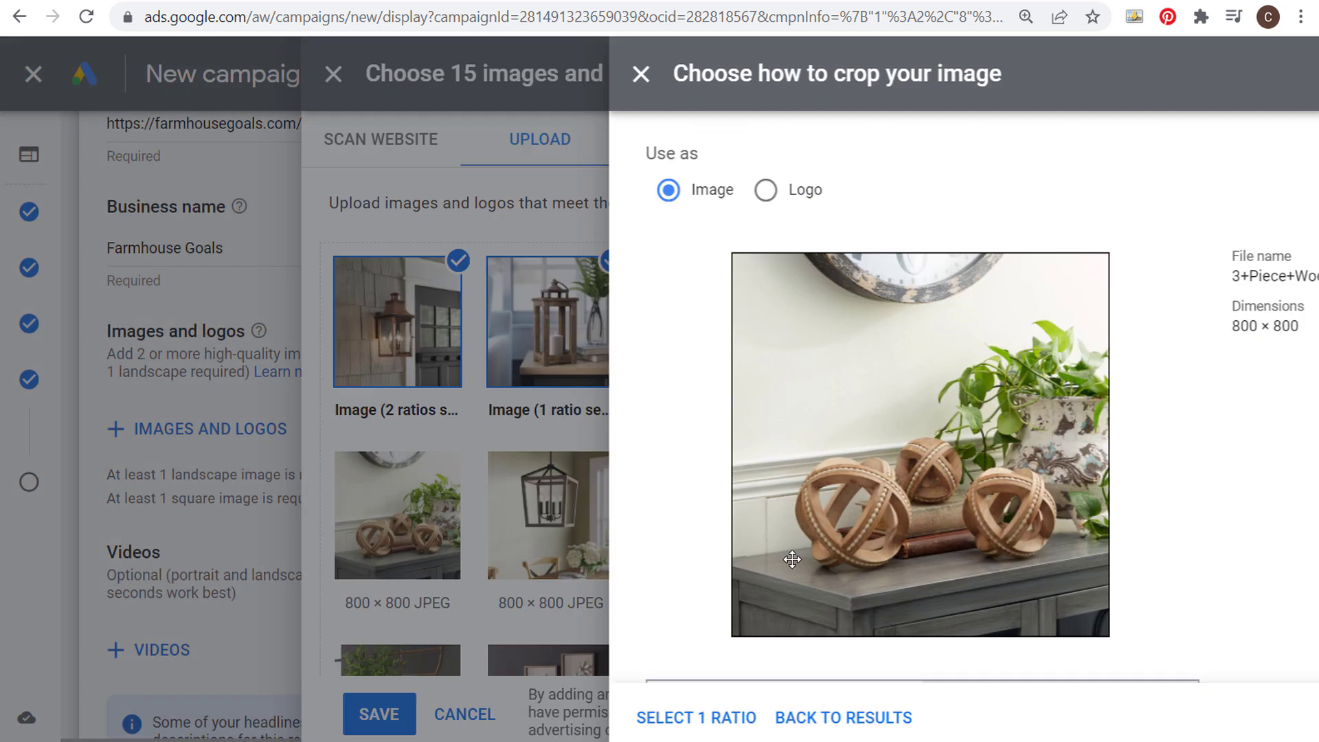
pyautogui.scroll(-2, 789, 570)
pyautogui.click(762, 604)
pyautogui.moveTo(851, 362); pyautogui.dragTo(869, 382)
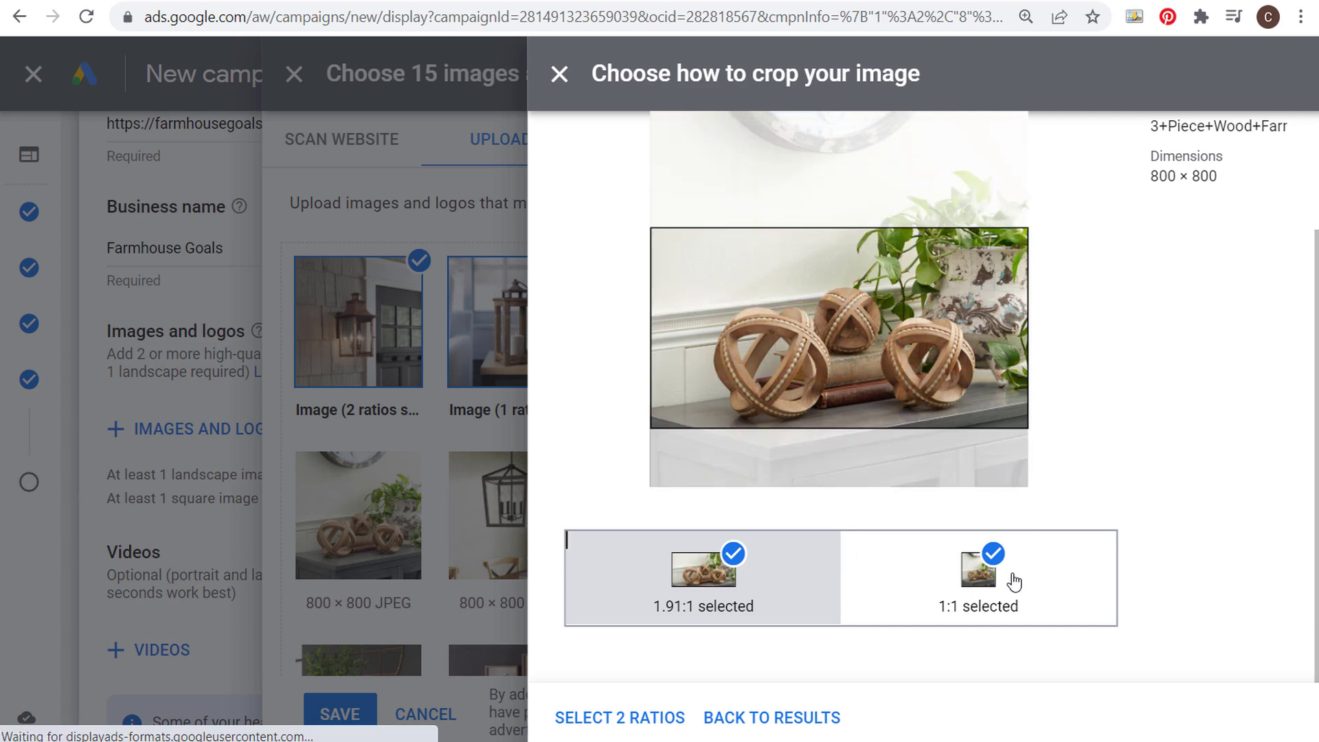
pyautogui.click(623, 730)
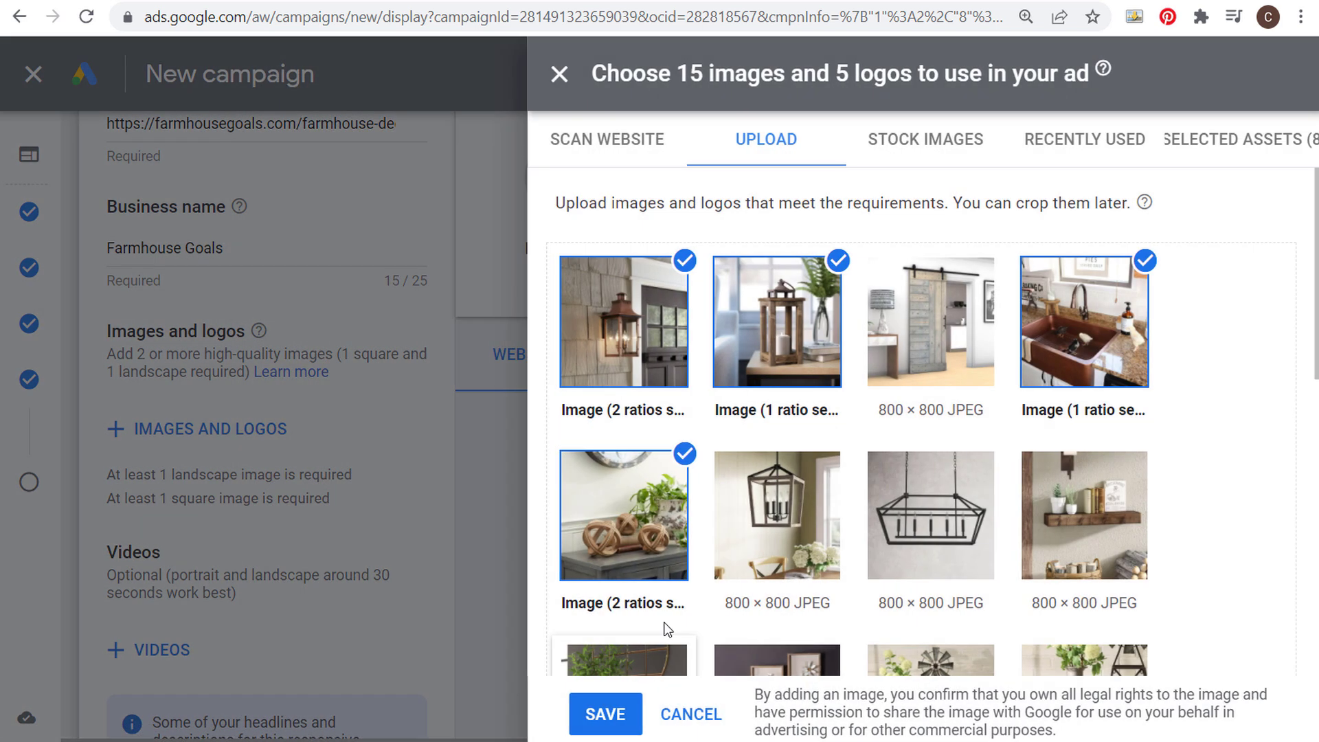
# Add the uploaded pine floating shelf image in both ratios, positioning the 1.91:1 crop around the shelf and its decorations
pyautogui.click(1085, 604)
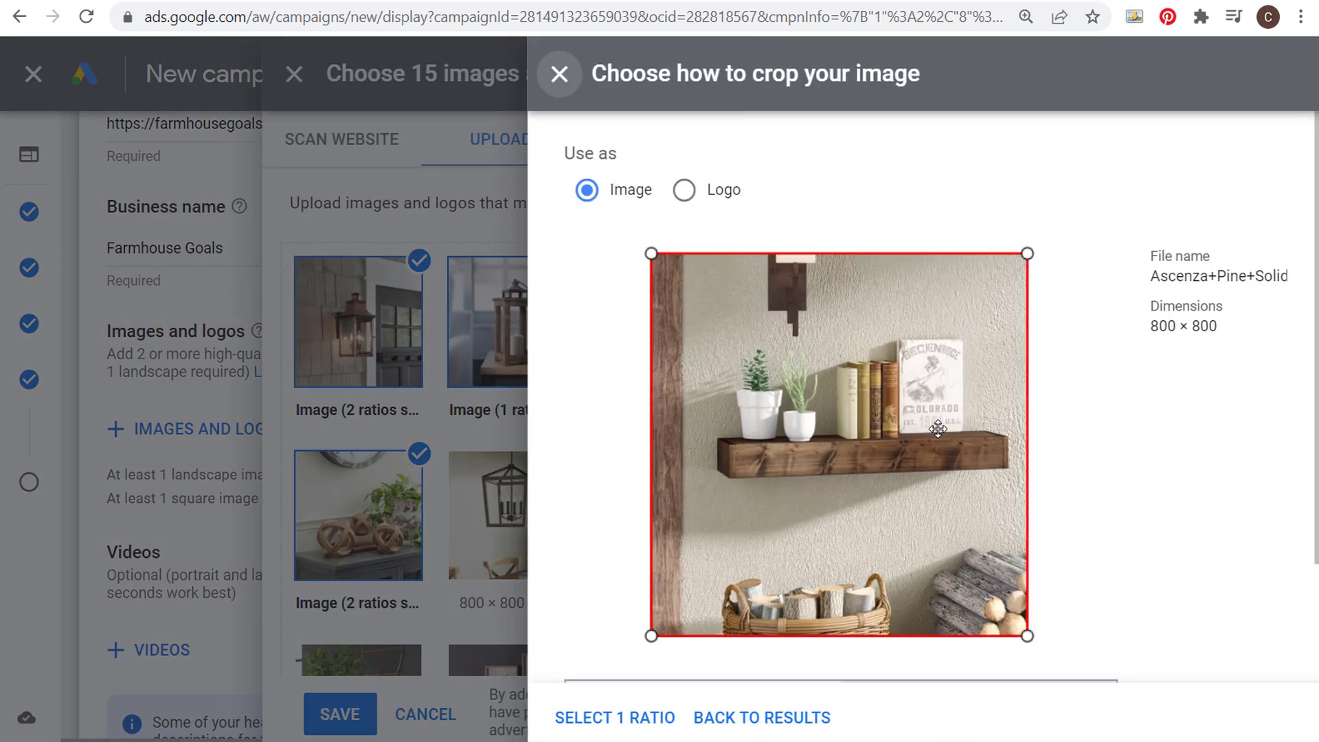
pyautogui.scroll(-2, 842, 448)
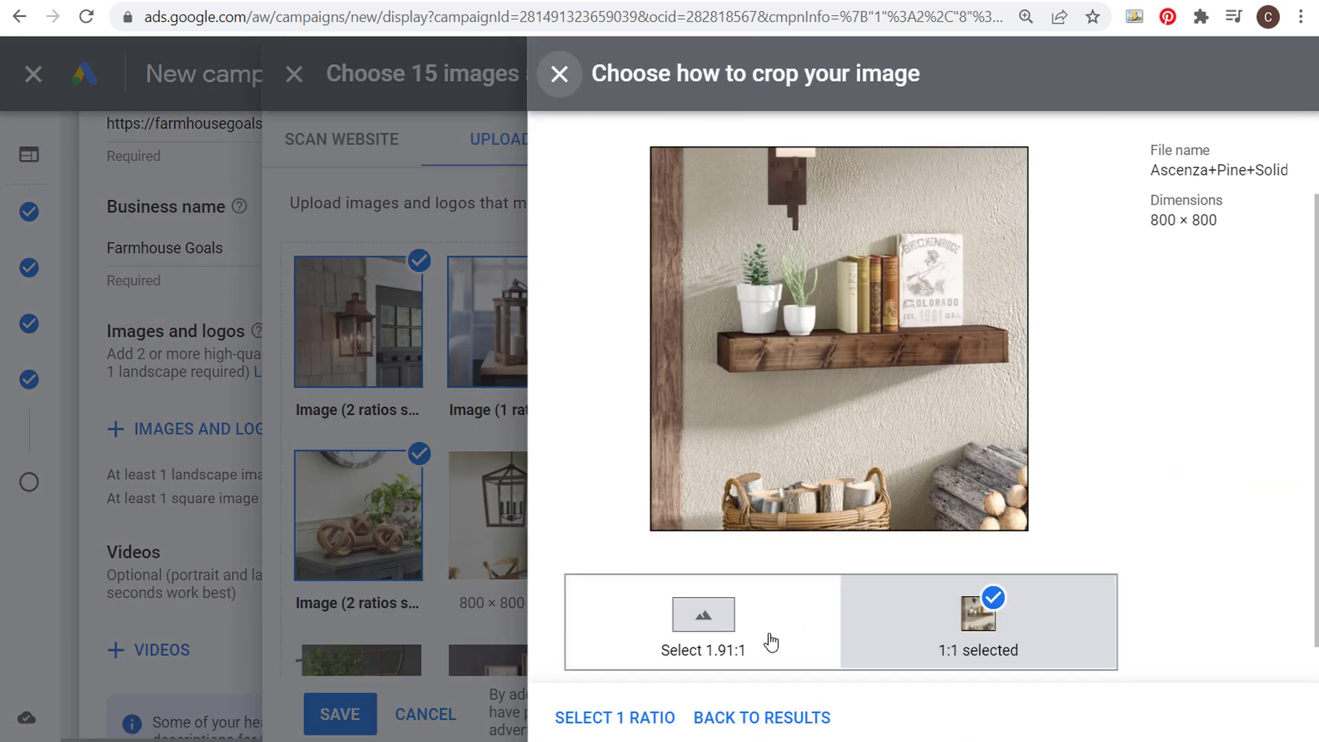
pyautogui.click(696, 628)
pyautogui.moveTo(936, 353); pyautogui.dragTo(950, 318)
pyautogui.click(1065, 628)
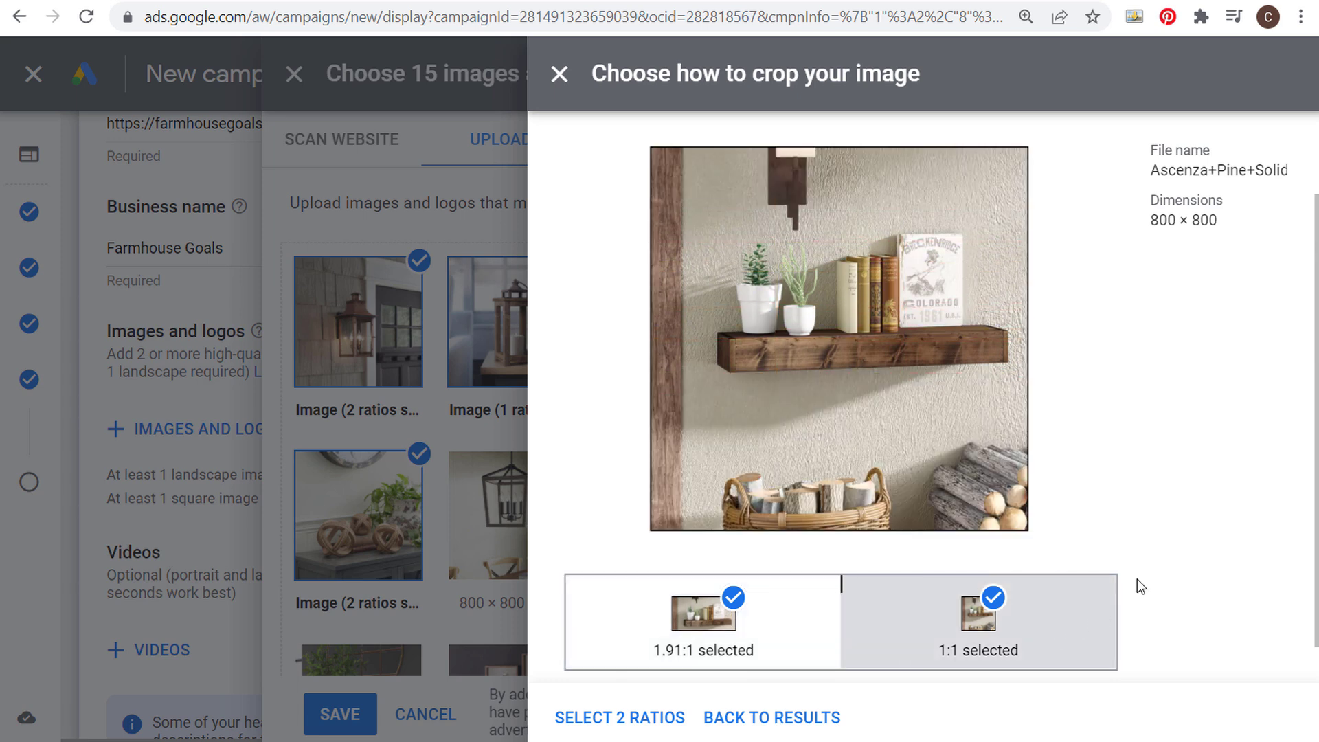
pyautogui.click(749, 652)
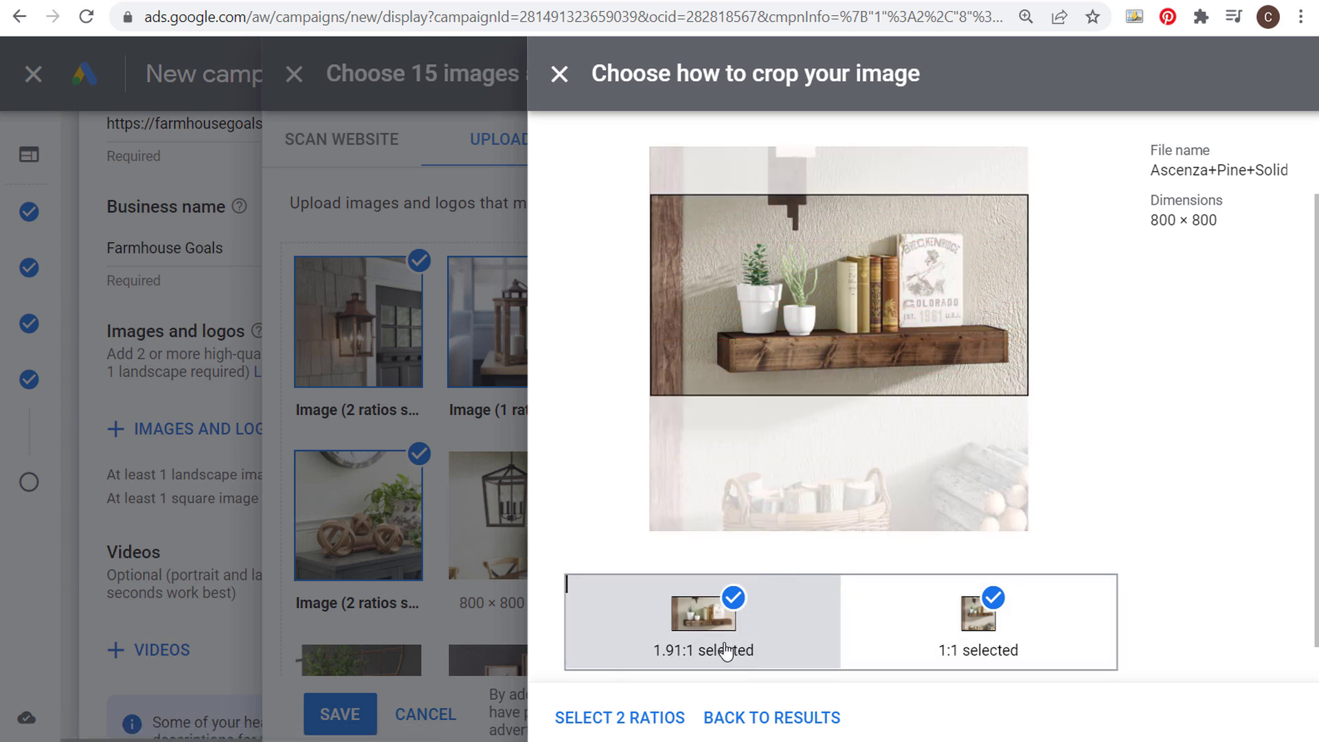
pyautogui.click(606, 720)
# Add the uploaded framed flower wall décor image with only the 1:1 ratio
pyautogui.scroll(-4, 931, 474)
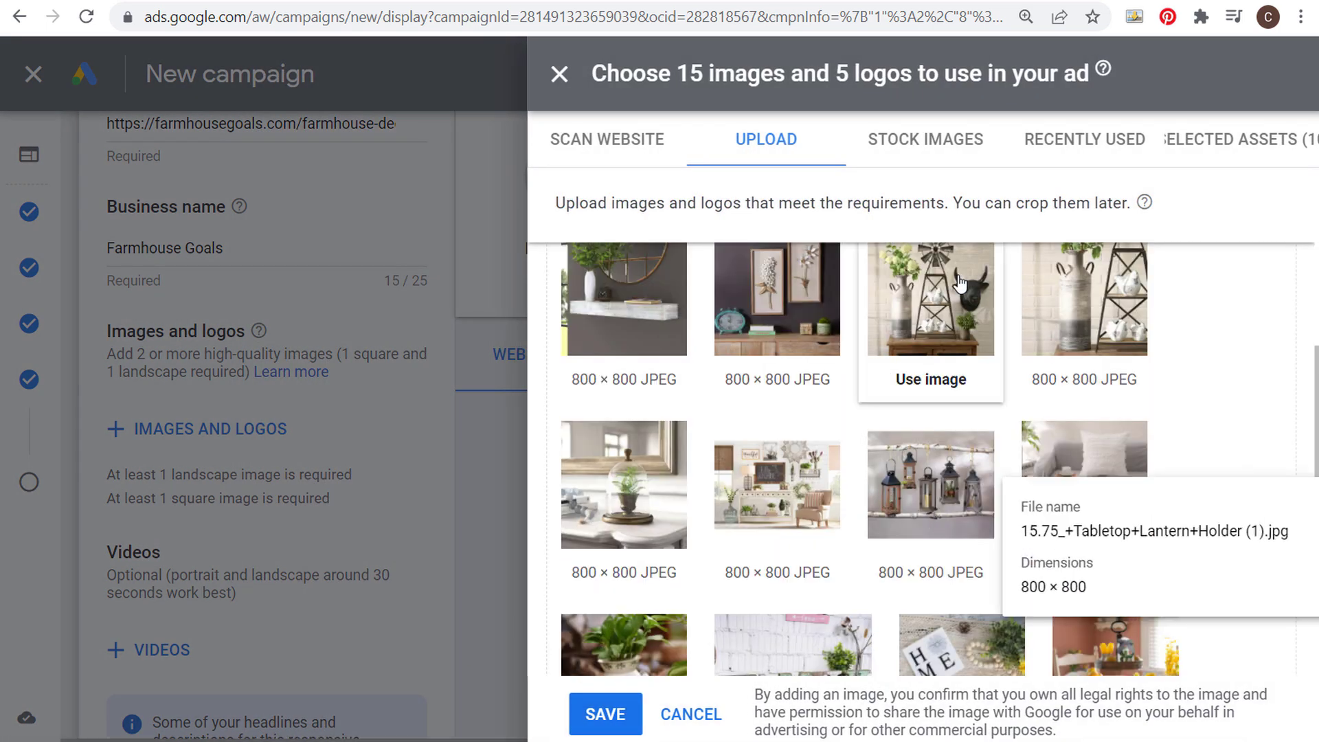
pyautogui.click(777, 524)
pyautogui.scroll(-3, 851, 515)
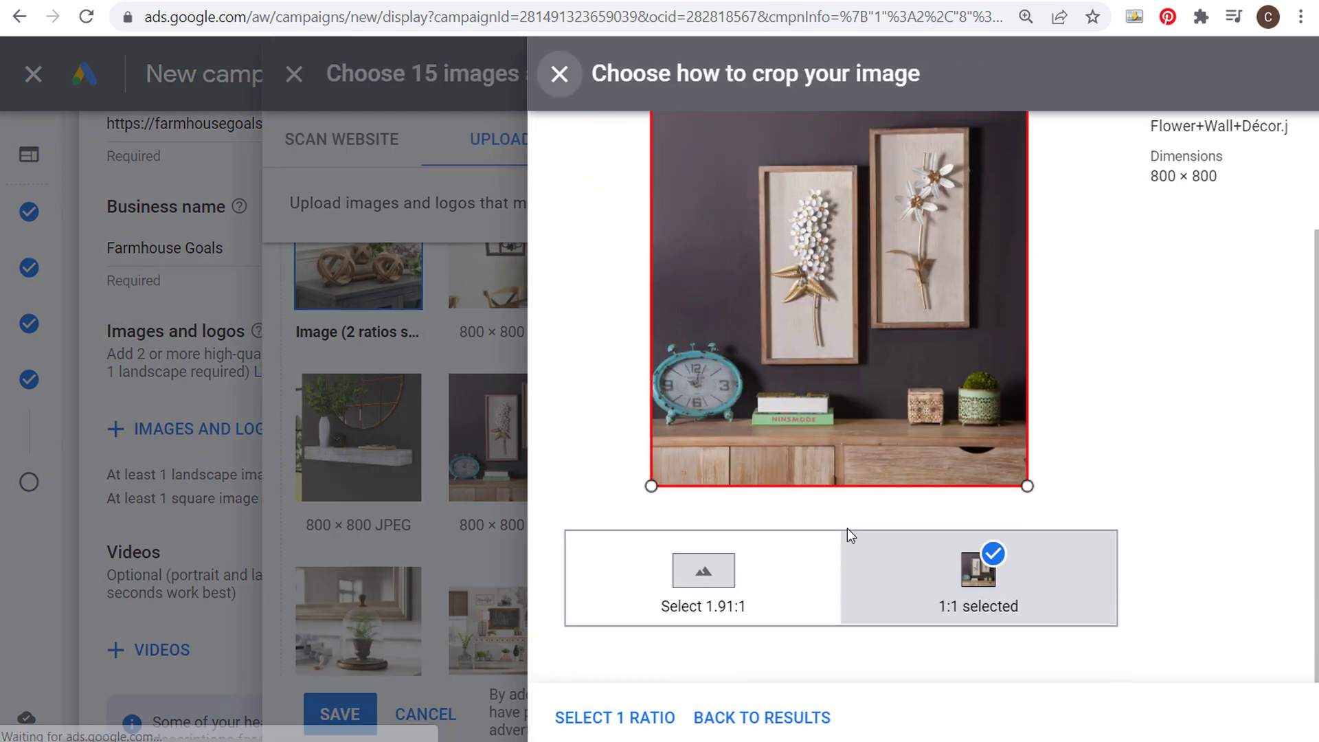
pyautogui.click(604, 717)
# Add the uploaded "hello sunshine" living room wall image with only the 1.91:1 ratio
pyautogui.scroll(-4, 886, 511)
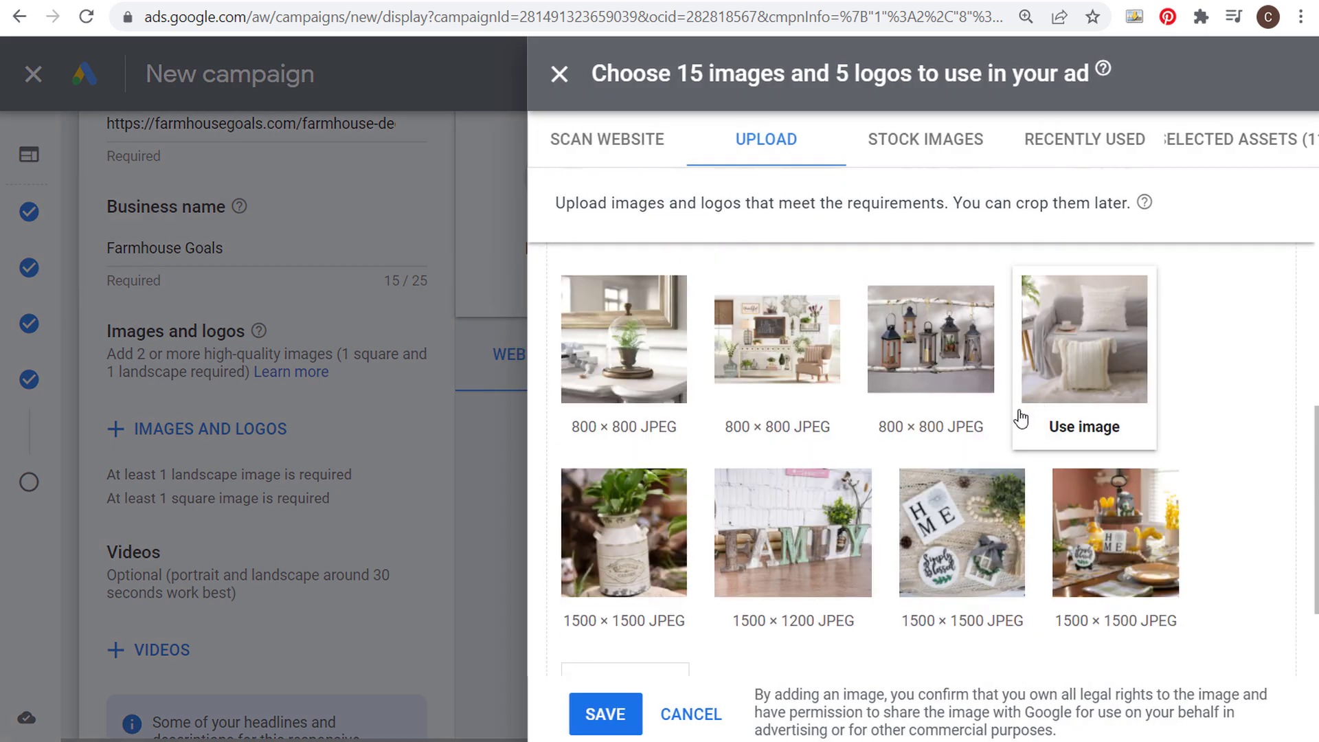
pyautogui.click(814, 347)
pyautogui.scroll(-3, 805, 533)
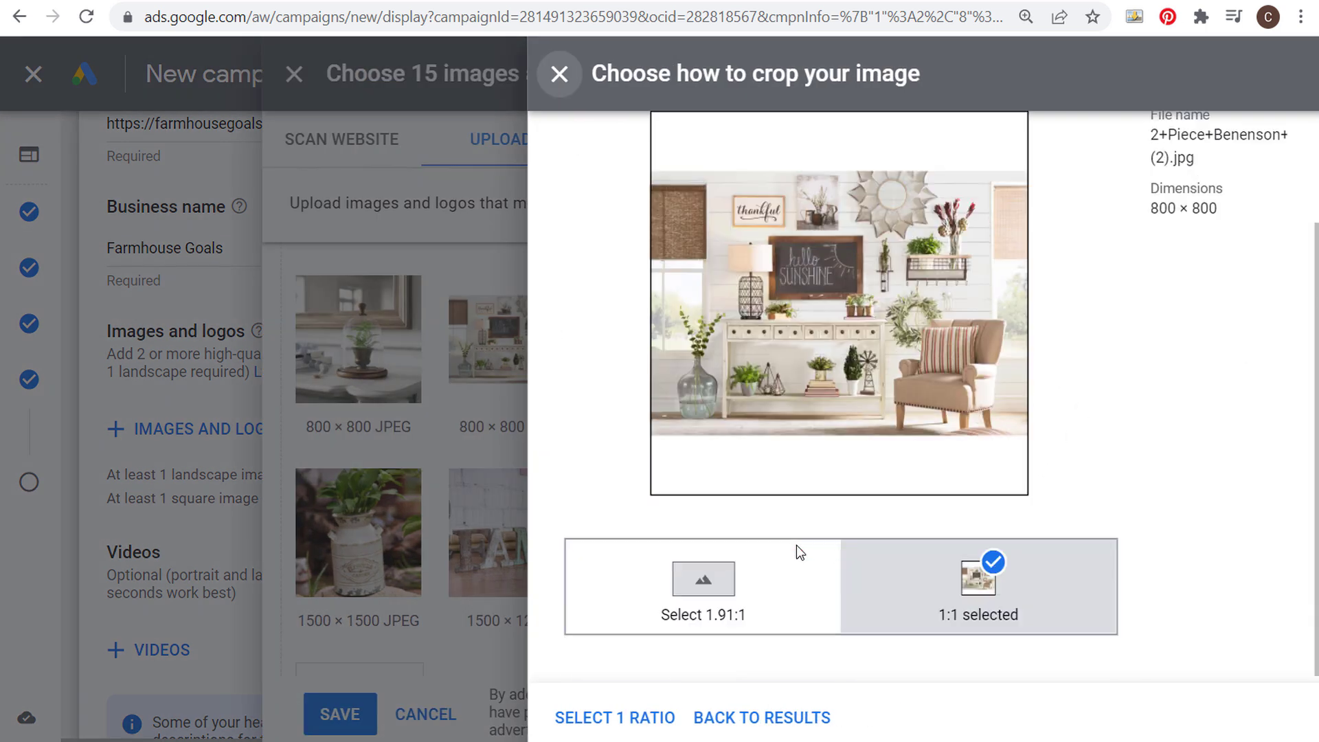
pyautogui.click(615, 717)
# Review all images selected for the ad and check the image and logo counts
pyautogui.moveTo(619, 256); pyautogui.dragTo(682, 261)
pyautogui.click(659, 259)
pyautogui.moveTo(555, 257); pyautogui.dragTo(724, 254)
pyautogui.click(726, 251)
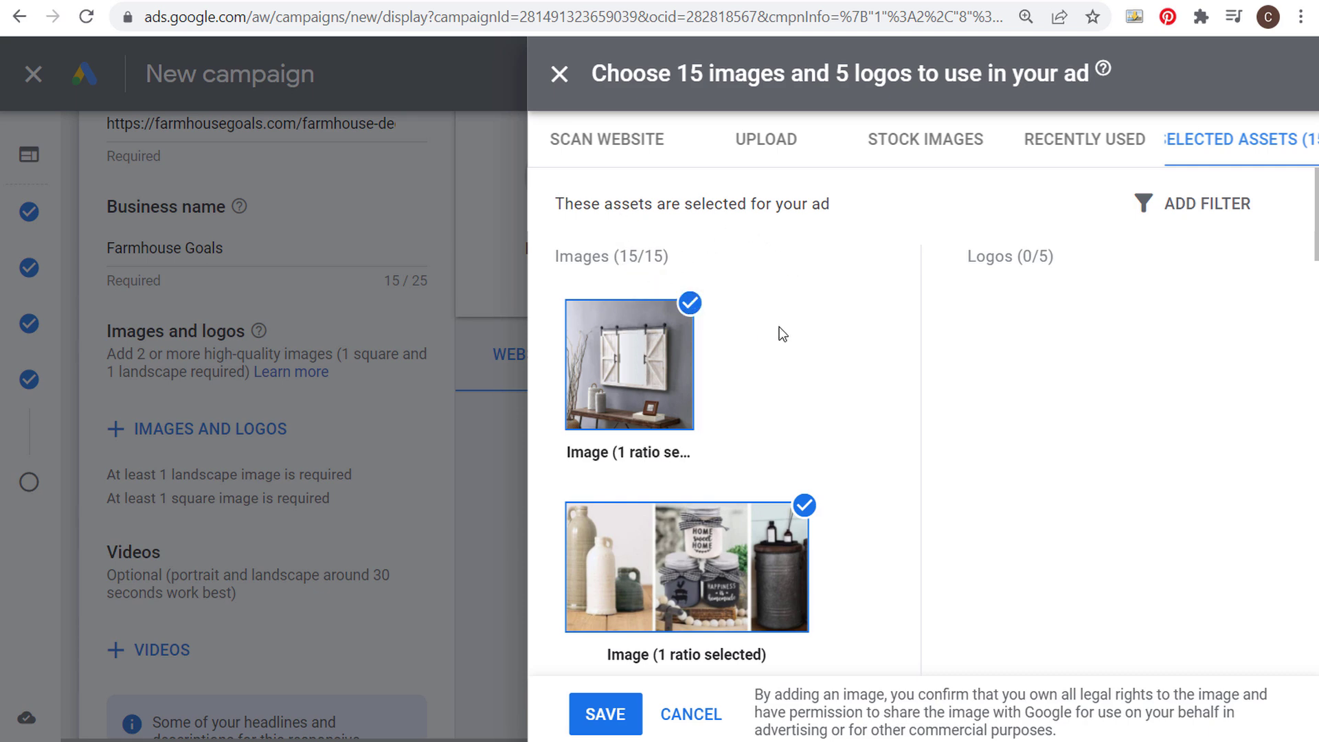
pyautogui.scroll(-4, 843, 374)
pyautogui.scroll(-9, 858, 323)
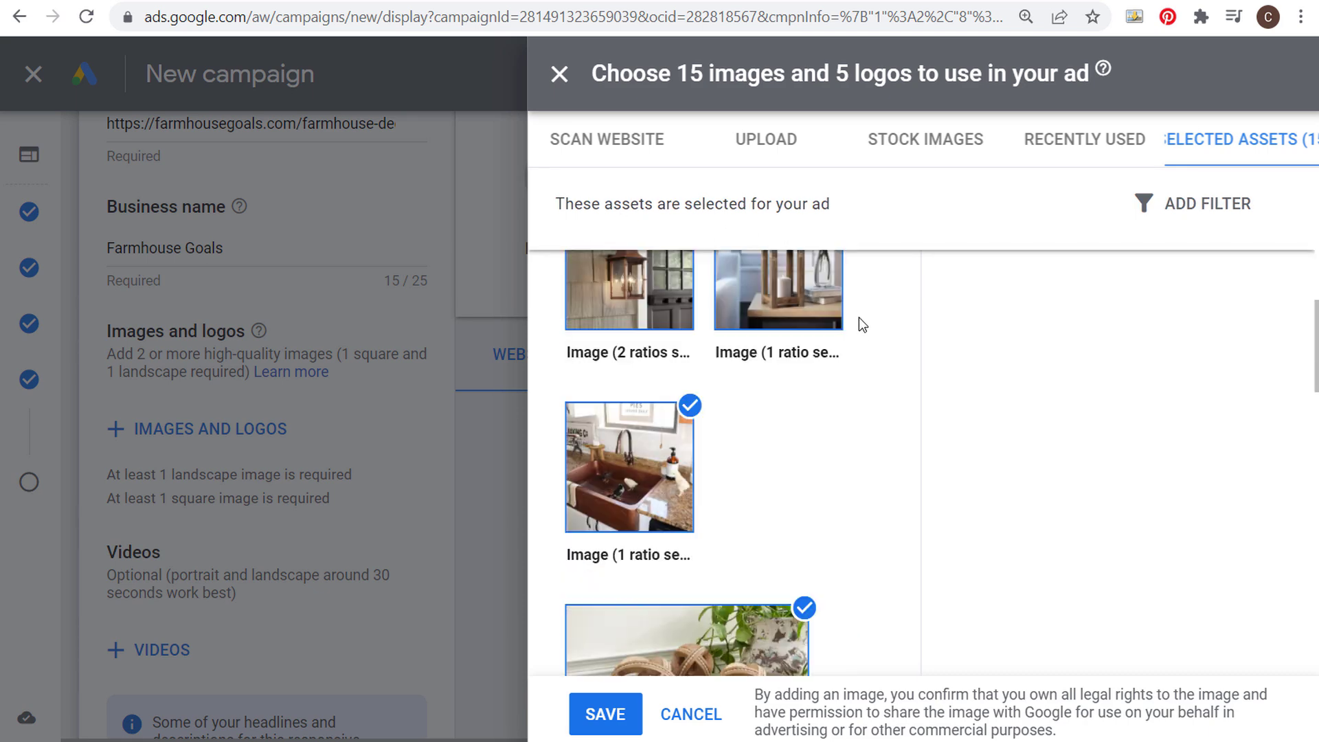
pyautogui.scroll(-8, 859, 461)
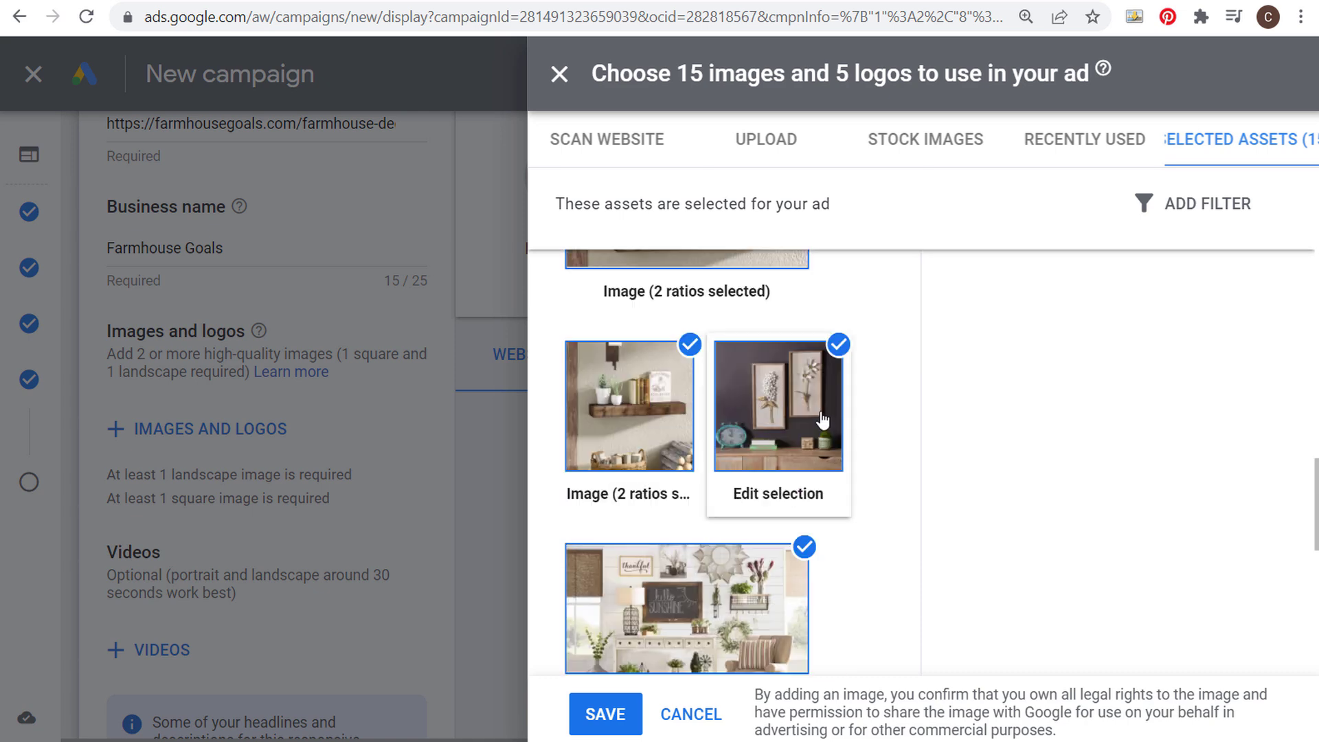
pyautogui.scroll(-6, 890, 481)
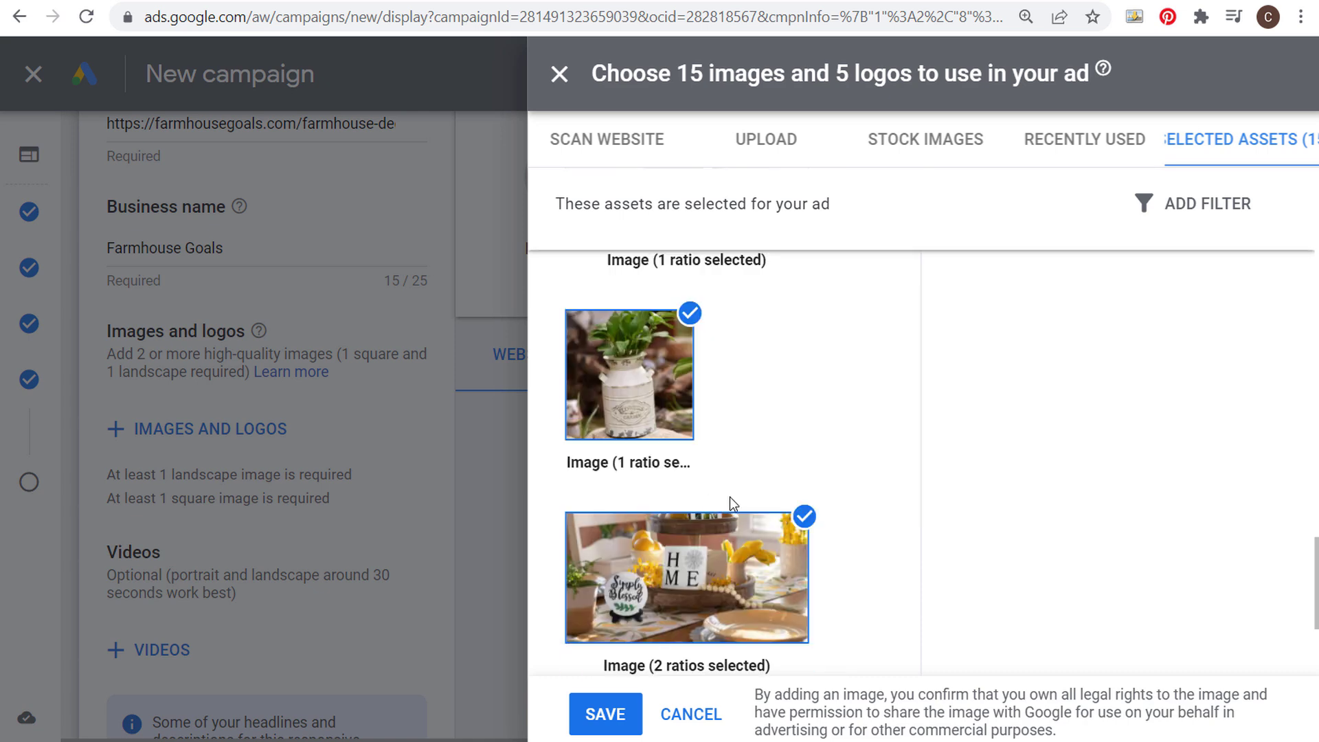
pyautogui.scroll(-10, 859, 489)
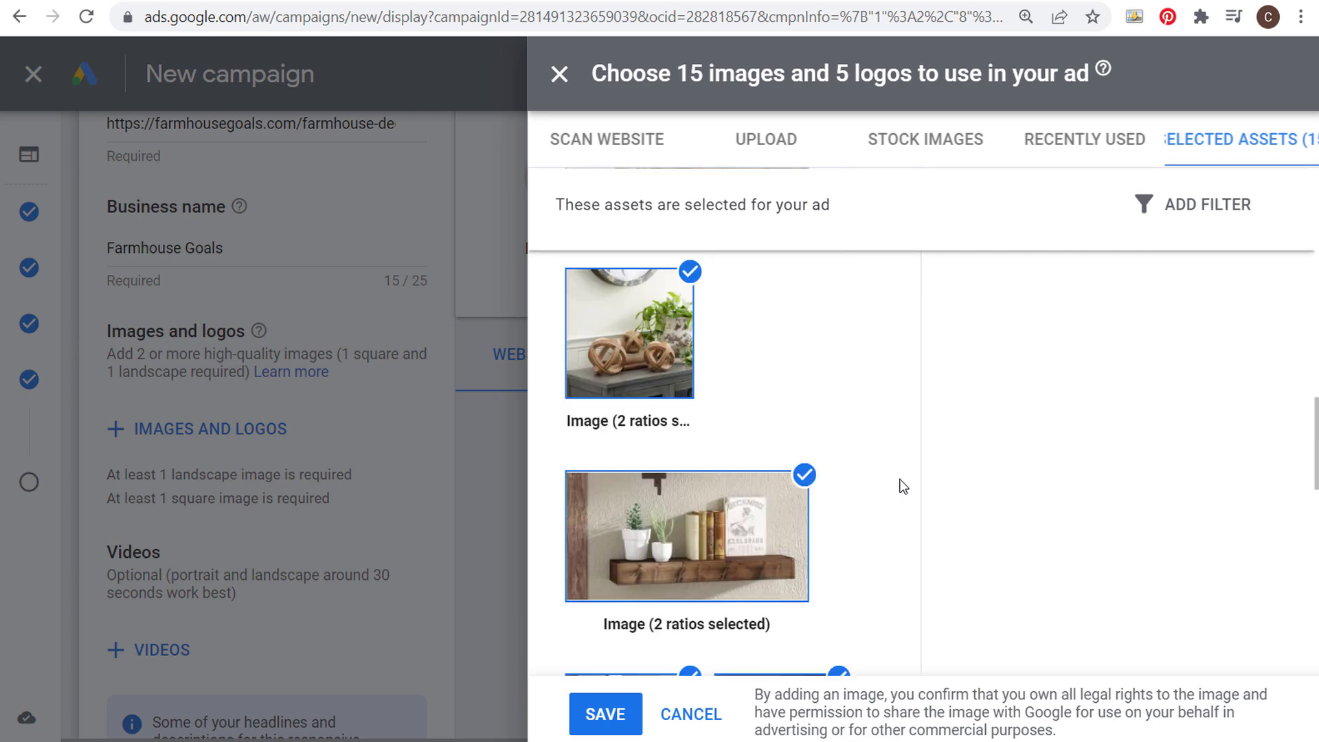
pyautogui.scroll(1, 905, 482)
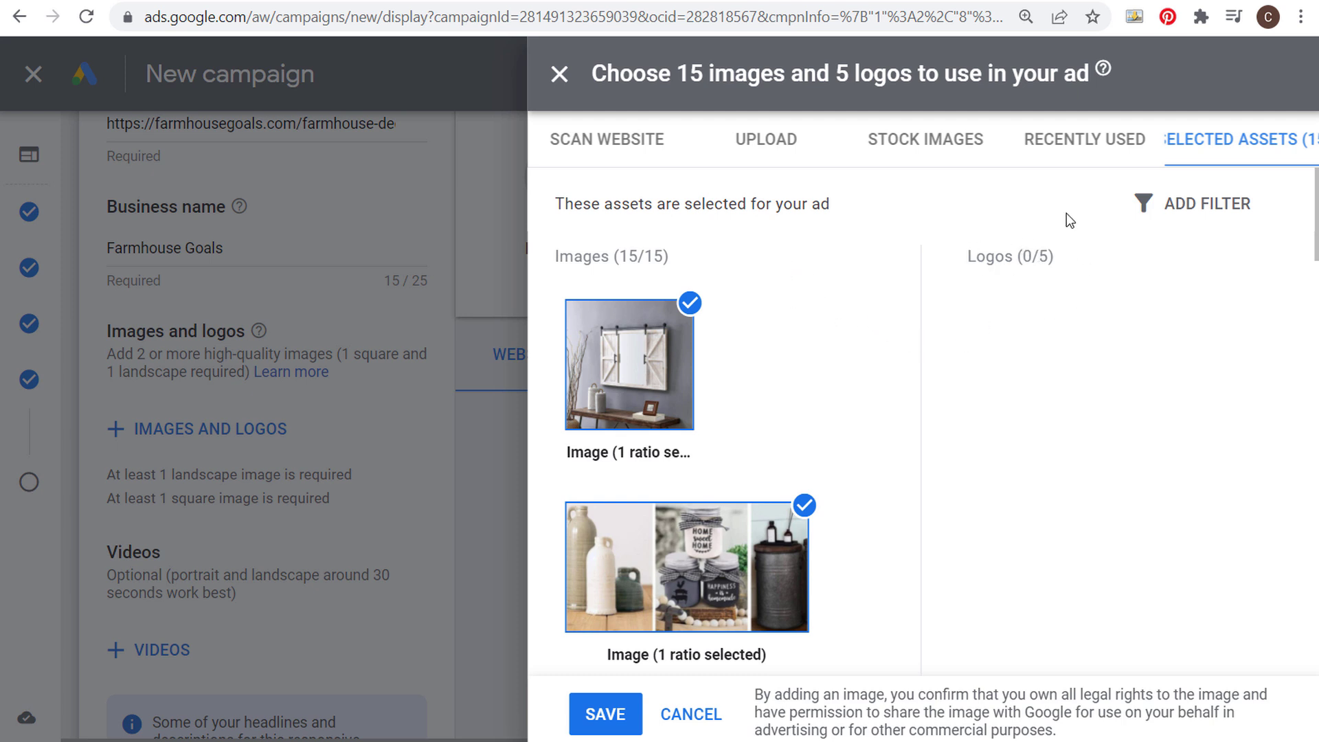
# Add the recently used 939 × 235 Farmhouse Goals image as a logo in the 4:1 ratio
pyautogui.click(1085, 140)
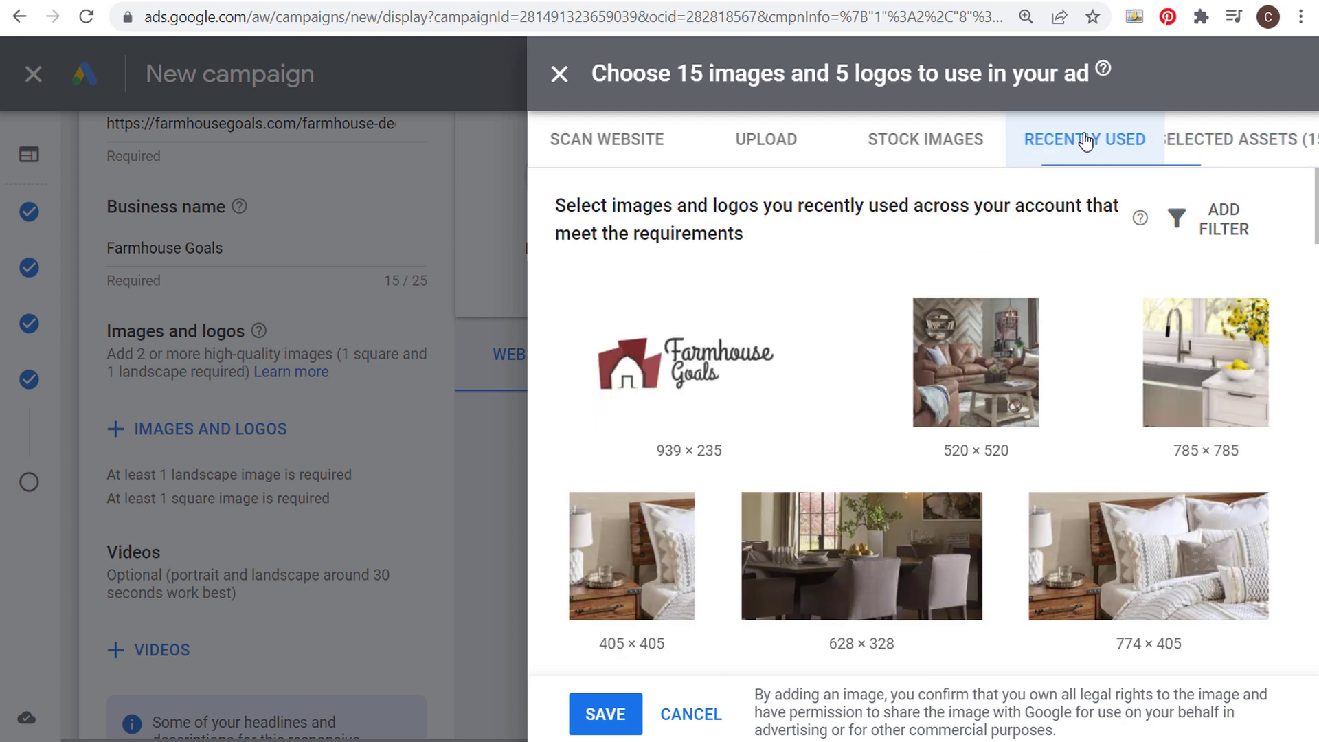
pyautogui.click(682, 383)
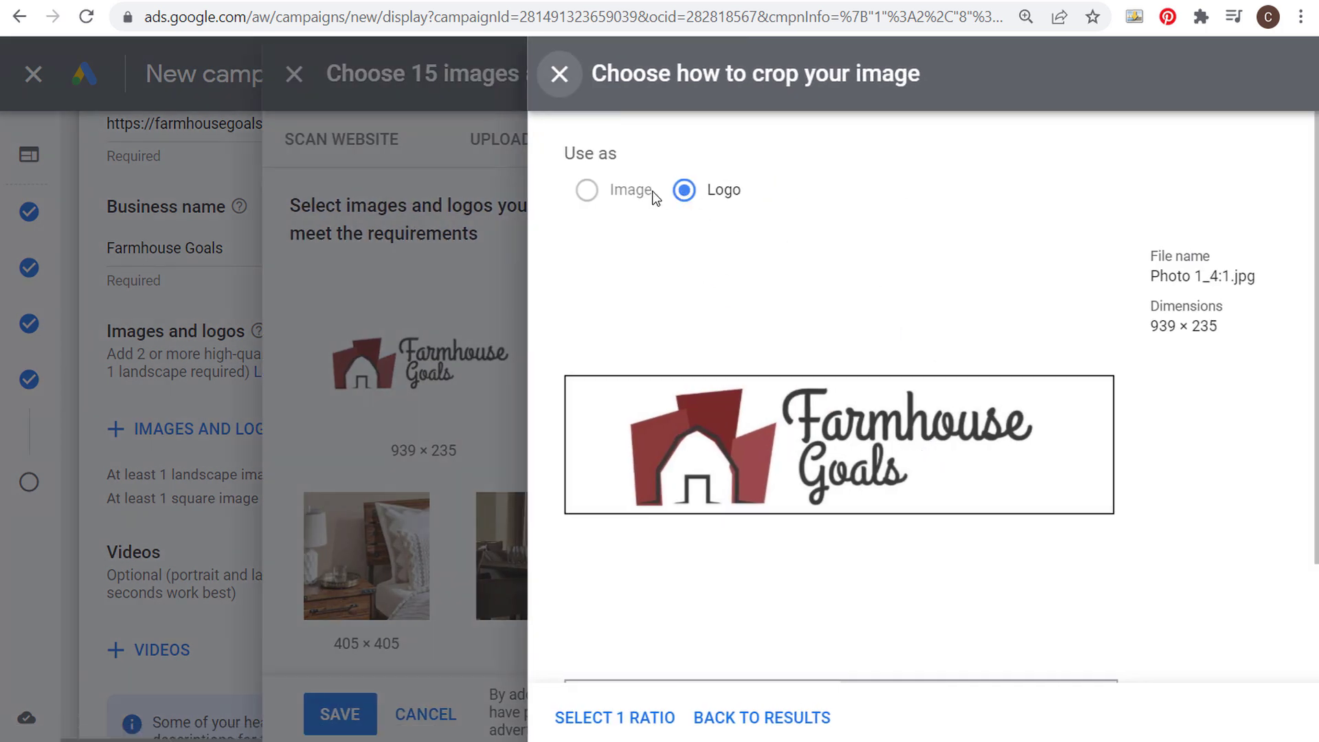
pyautogui.moveTo(584, 193)
pyautogui.moveTo(684, 193)
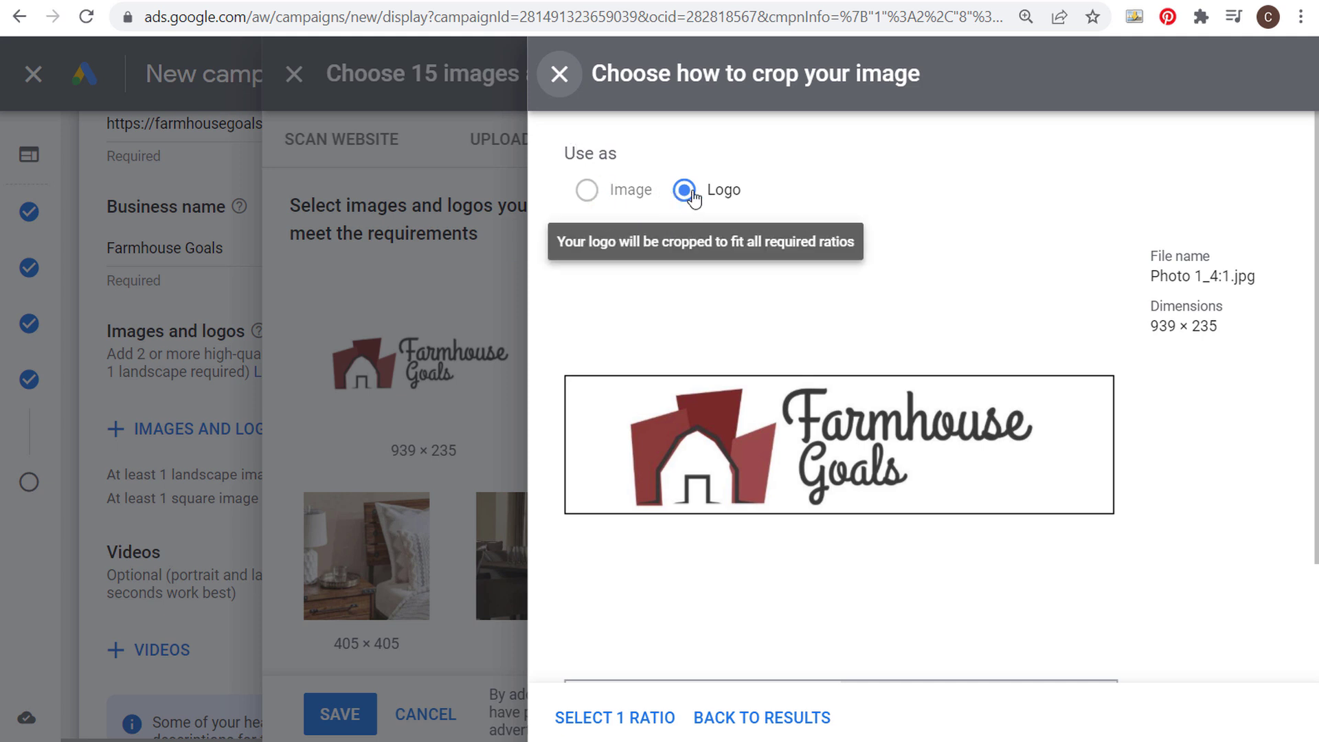
pyautogui.scroll(-2, 967, 509)
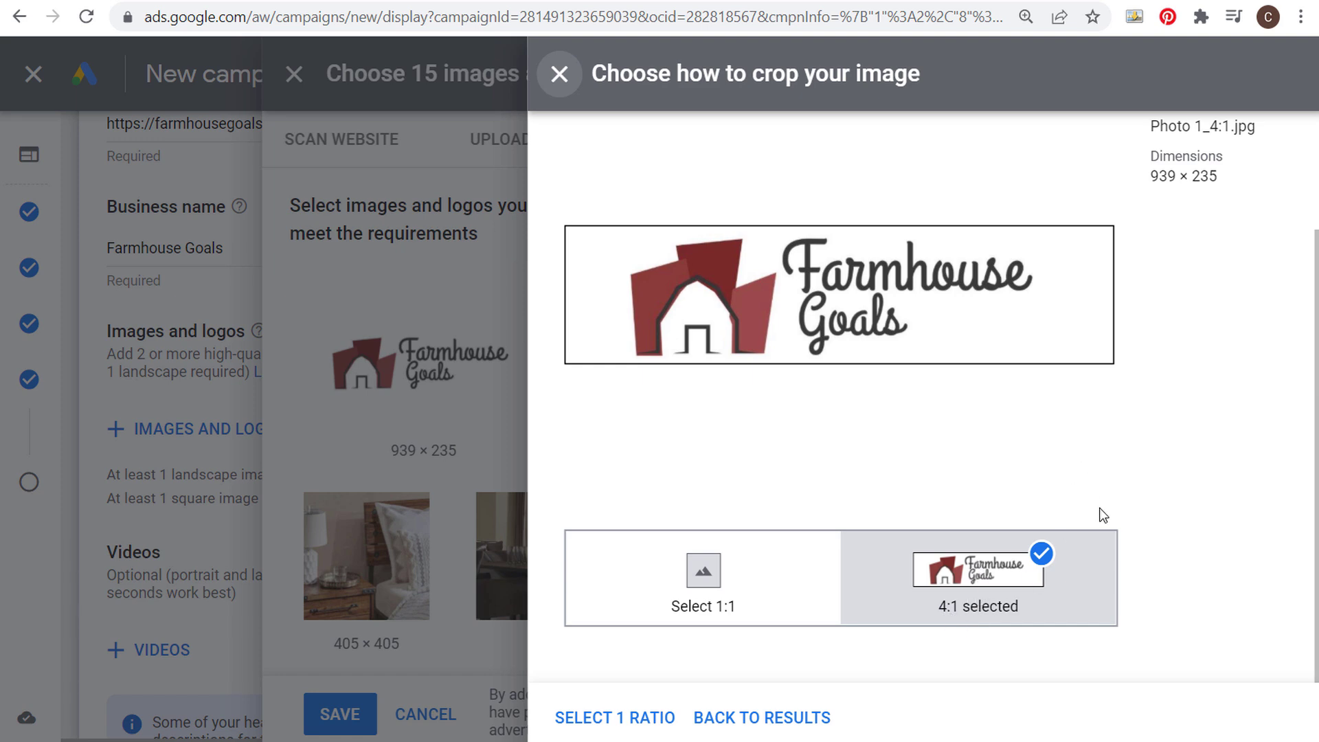
pyautogui.click(614, 717)
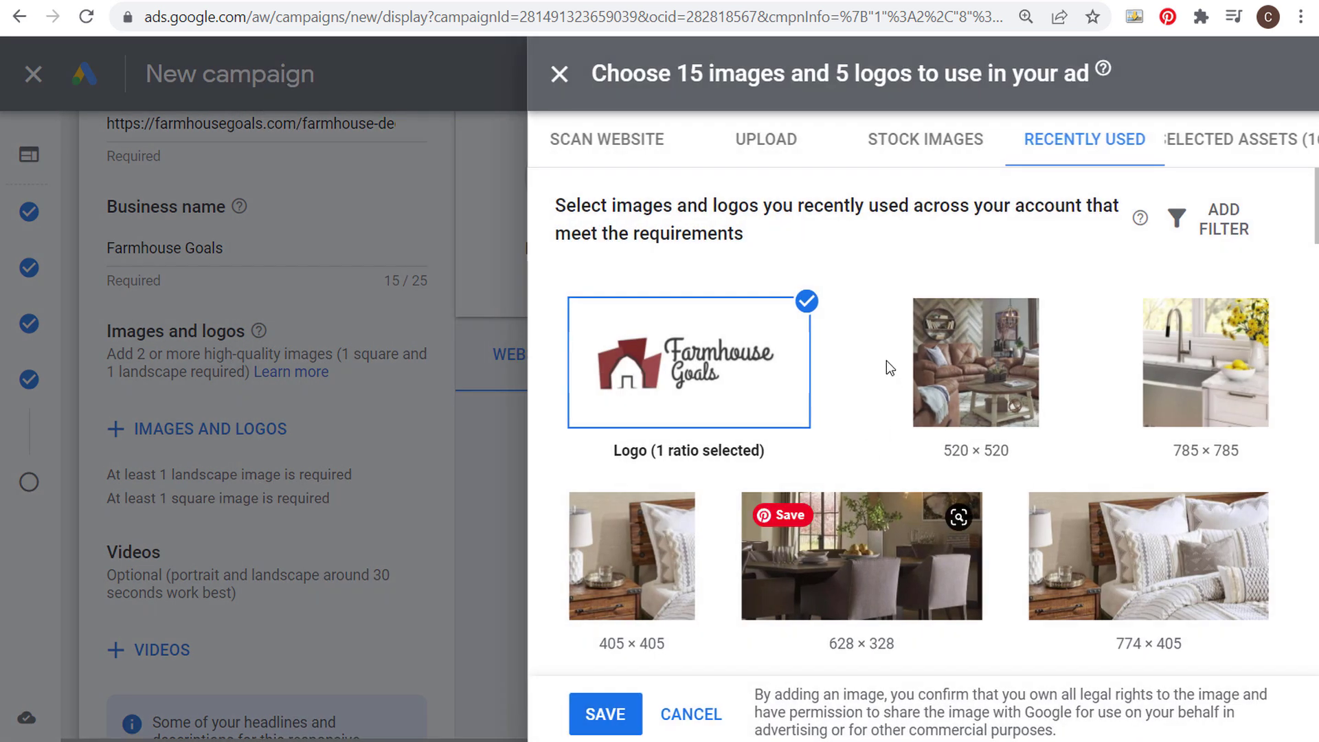
pyautogui.scroll(-5, 888, 364)
pyautogui.scroll(-10, 893, 354)
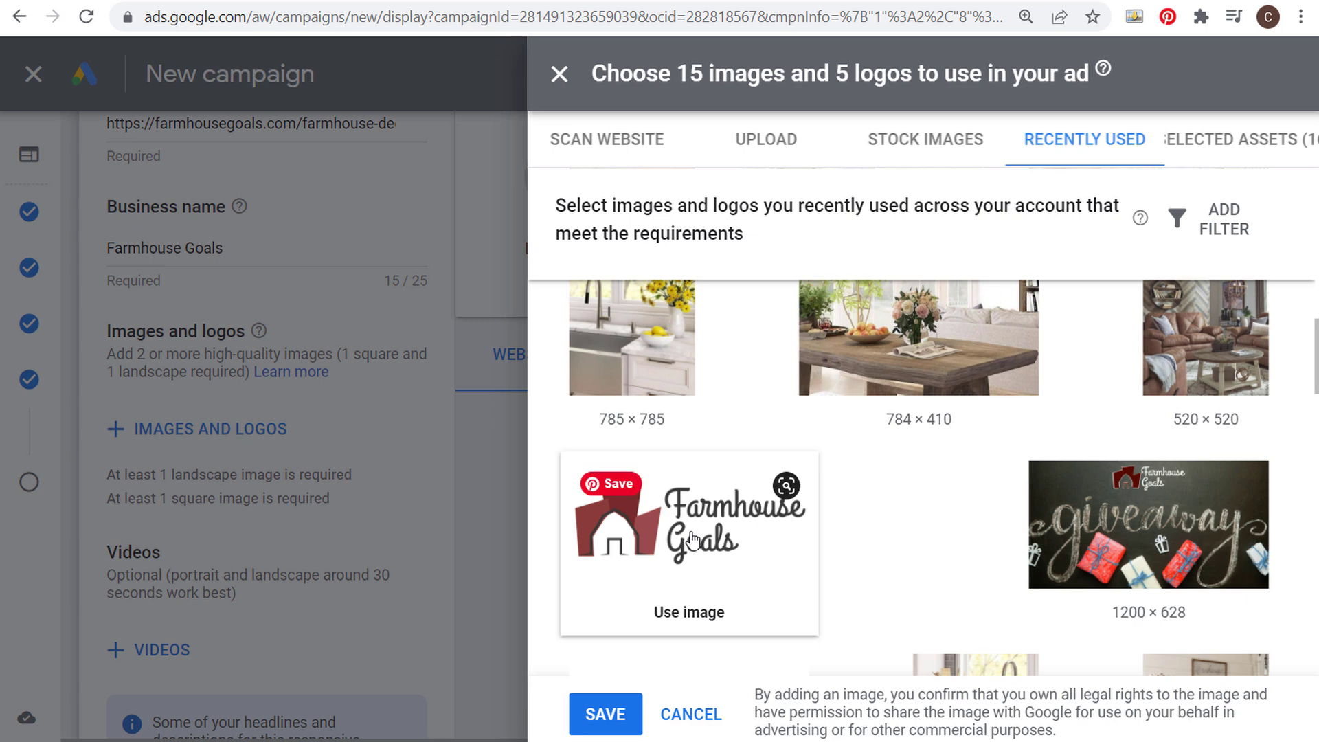
pyautogui.click(711, 563)
pyautogui.scroll(-3, 920, 450)
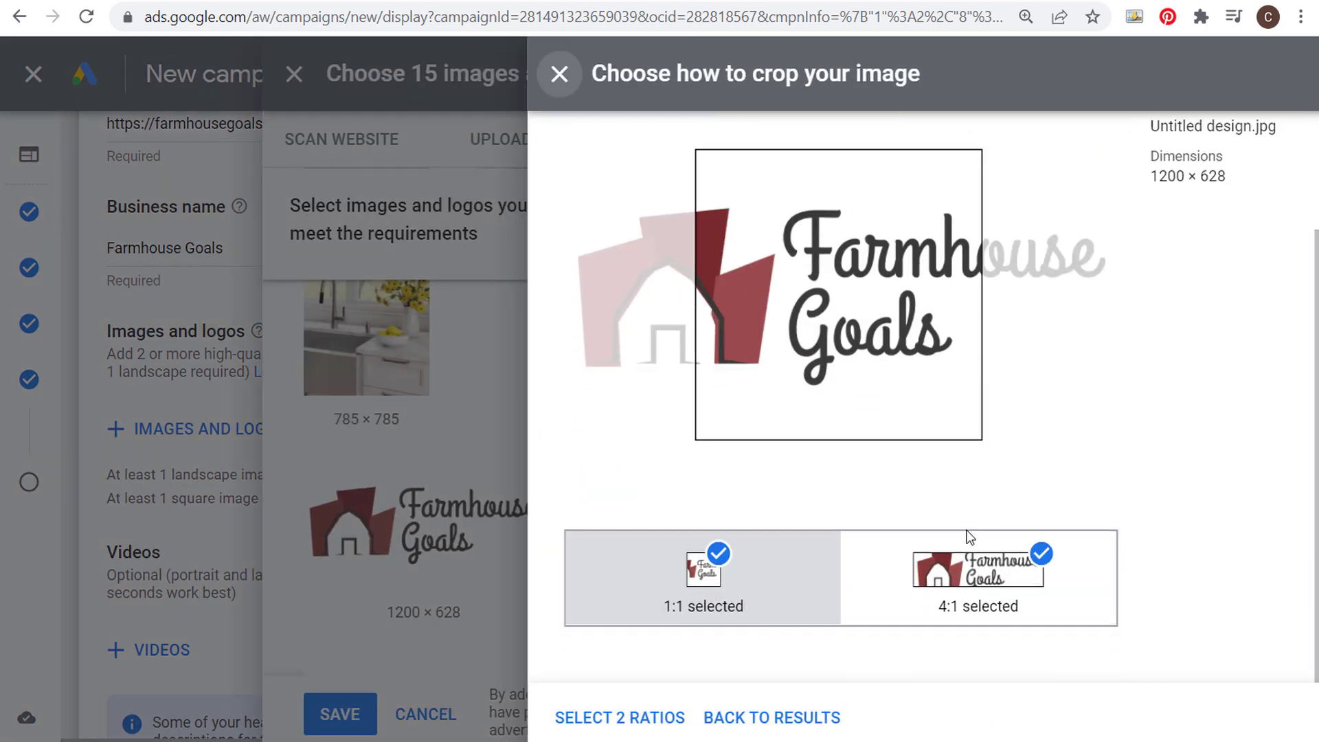
pyautogui.click(915, 592)
pyautogui.scroll(2, 809, 410)
pyautogui.scroll(-2, 686, 212)
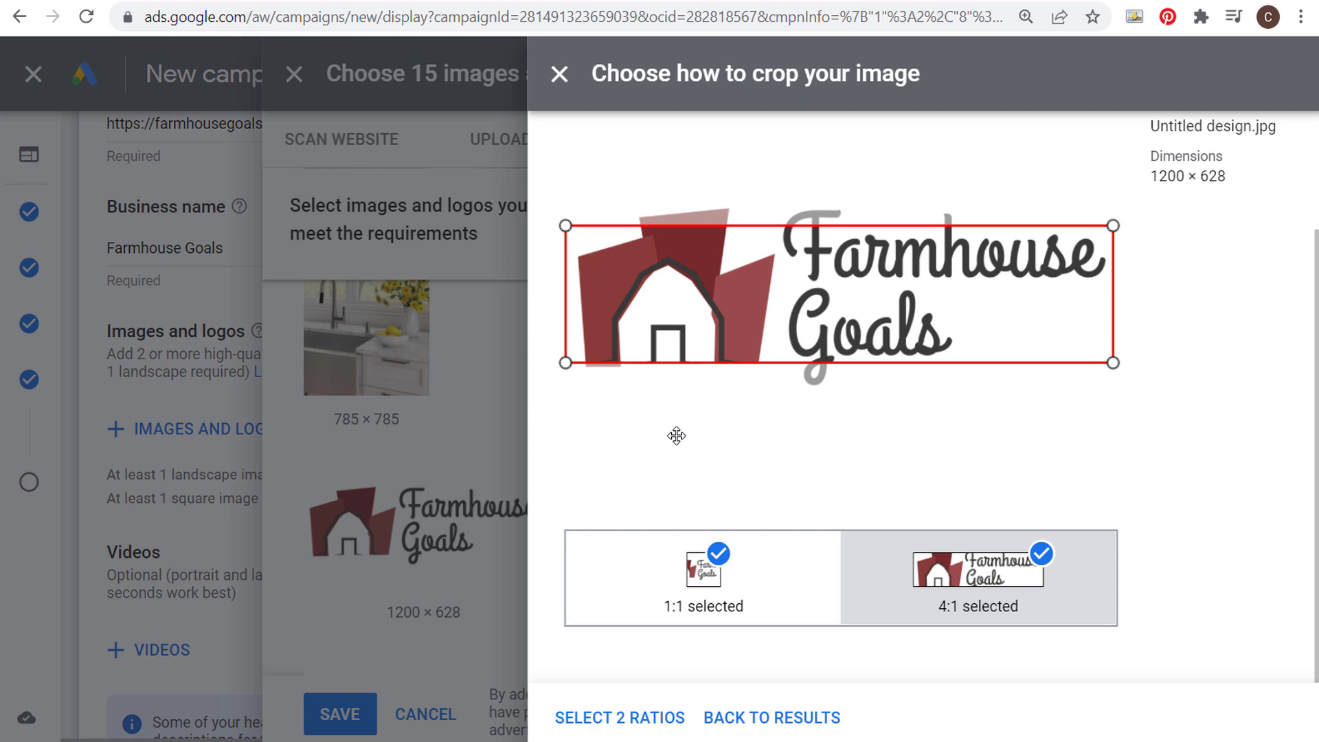
pyautogui.click(778, 716)
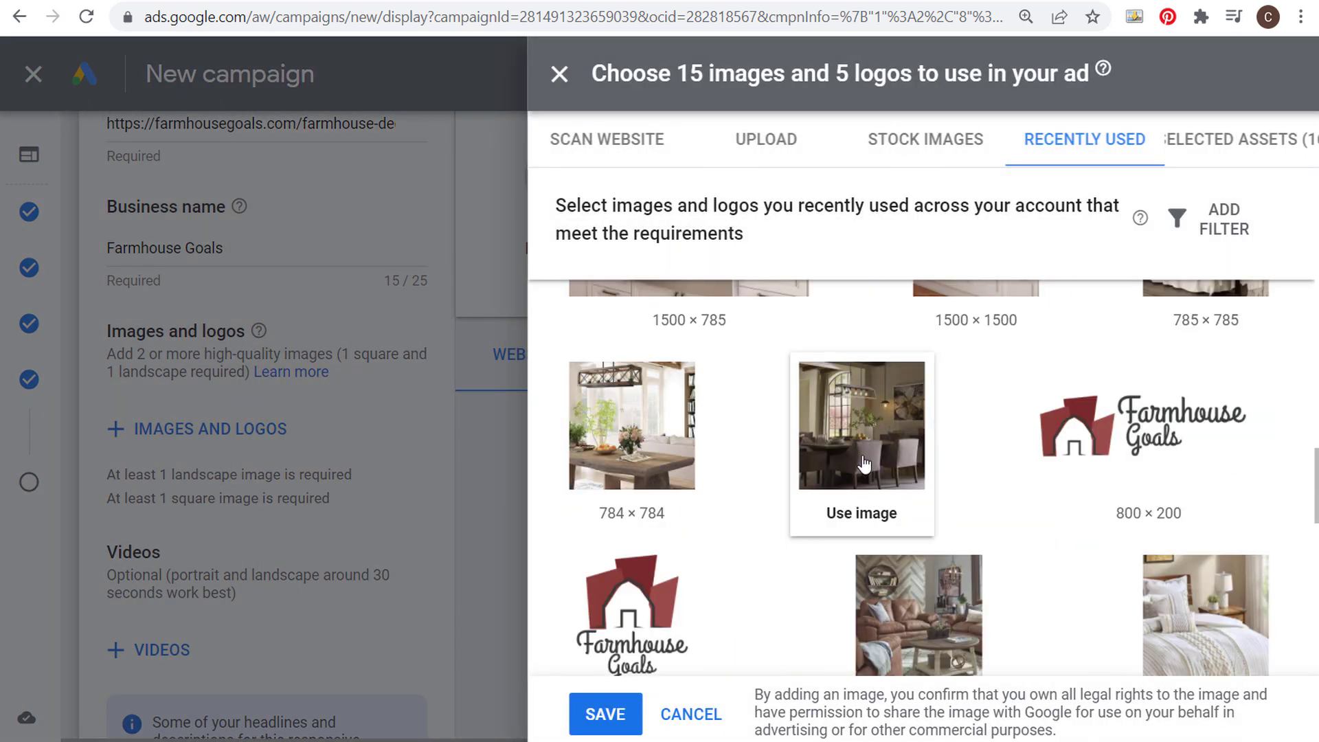
# Add the recently used square 500 × 500 Farmhouse Goals logo in the 1:1 ratio
pyautogui.scroll(-2, 864, 464)
pyautogui.click(667, 453)
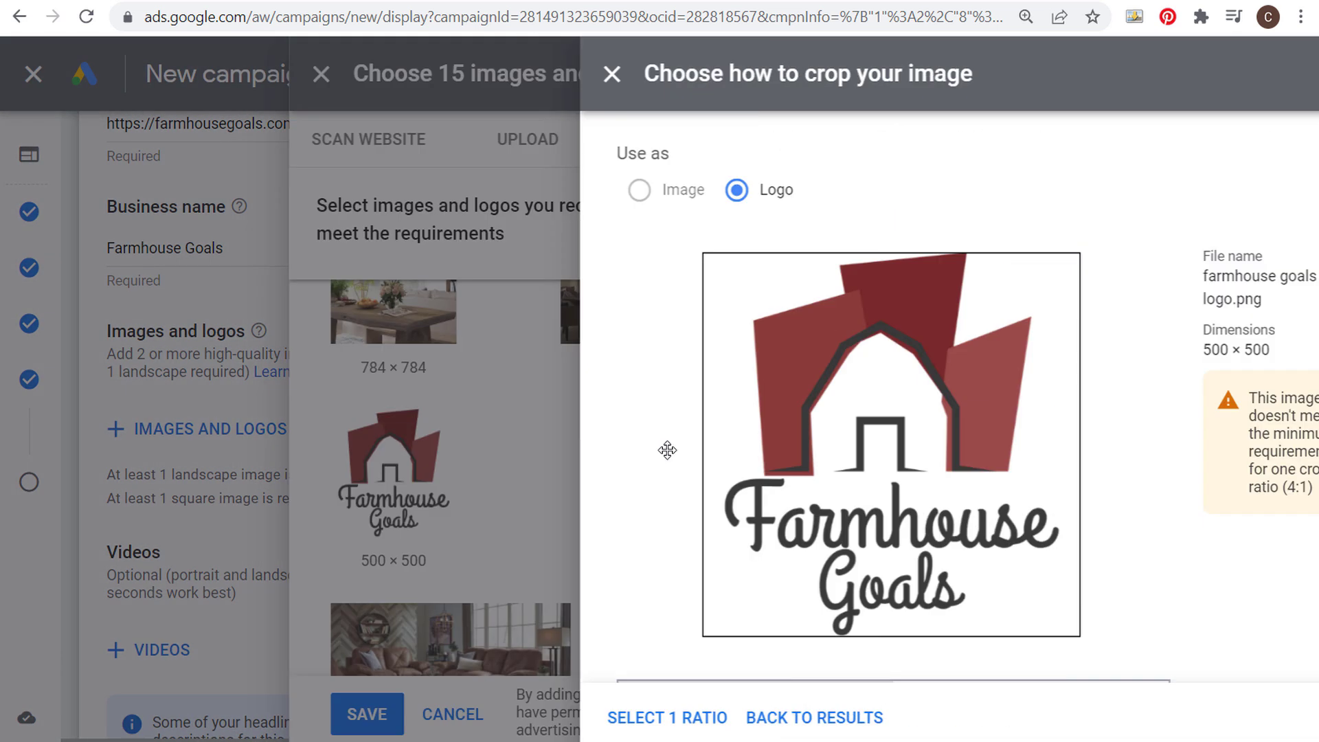
pyautogui.scroll(-1, 757, 610)
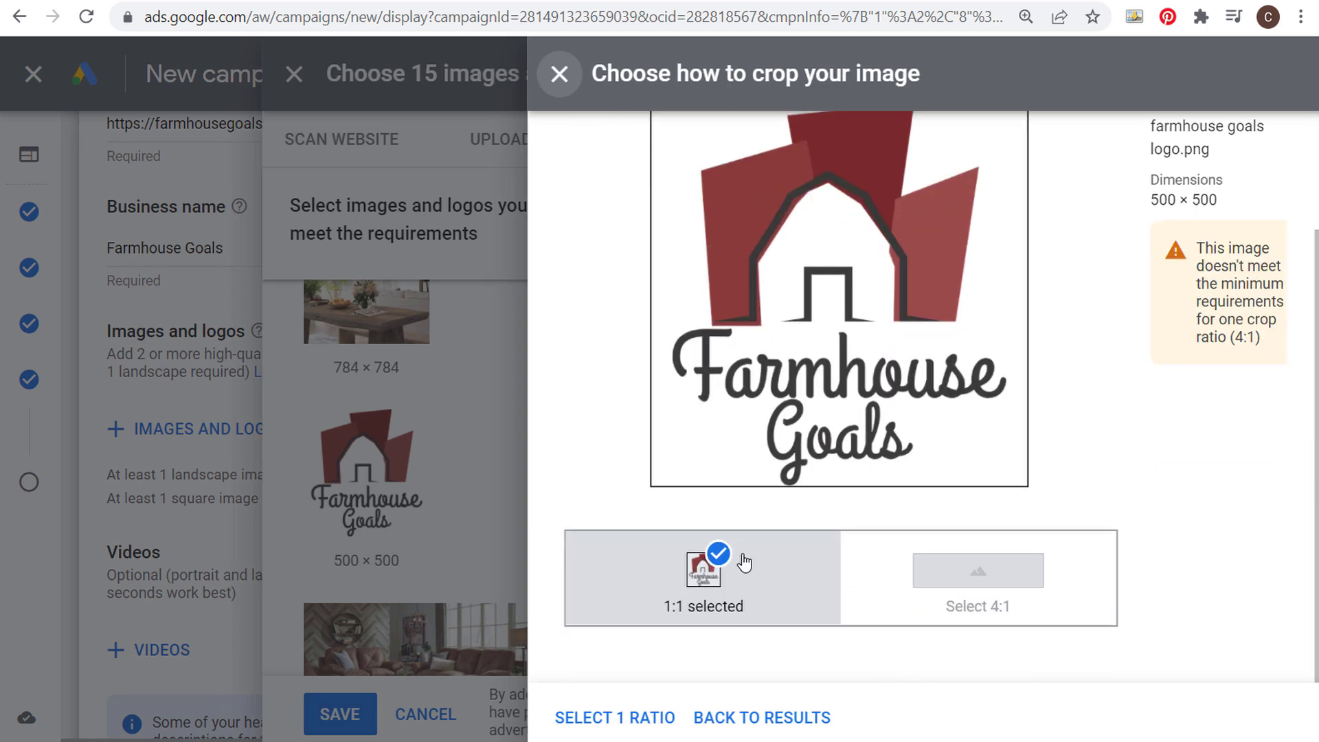
pyautogui.click(622, 720)
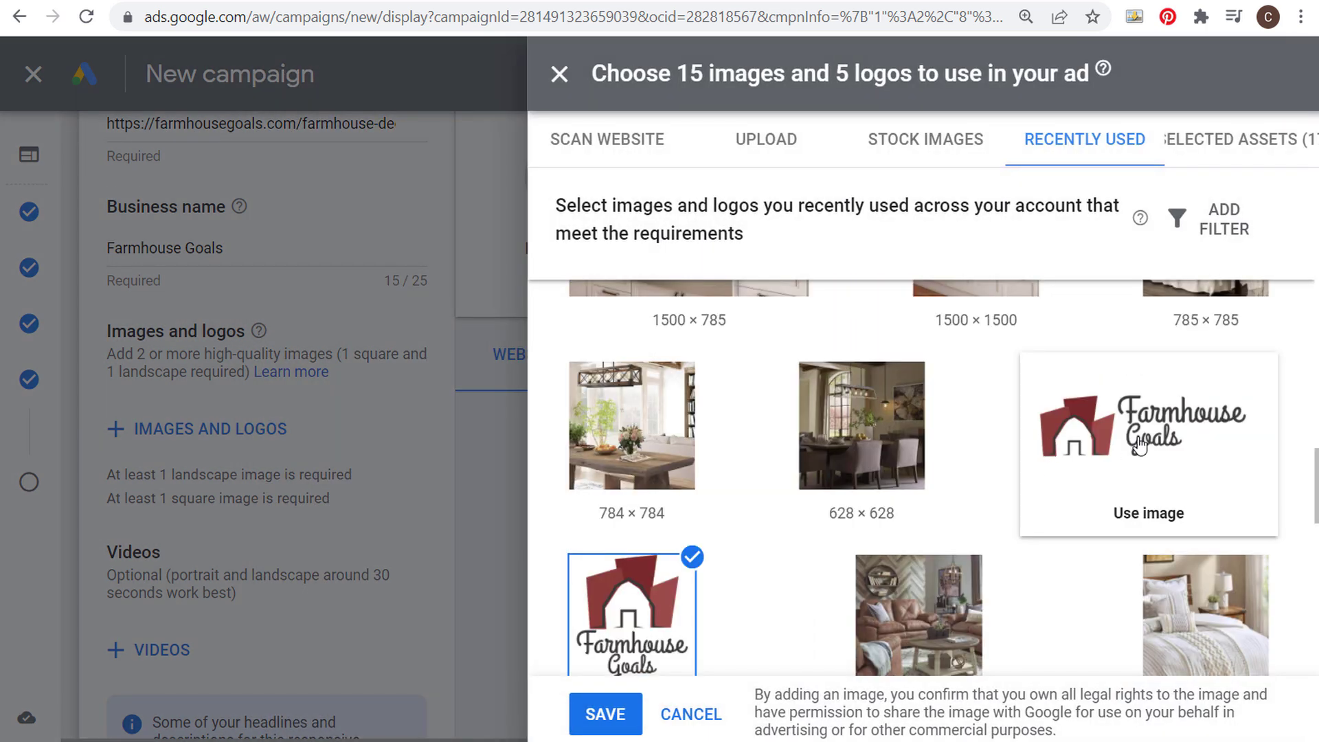
# Add the recently used 800 × 200 Farmhouse Goals logo in the 4:1 ratio
pyautogui.click(1138, 445)
pyautogui.moveTo(722, 466); pyautogui.dragTo(804, 456)
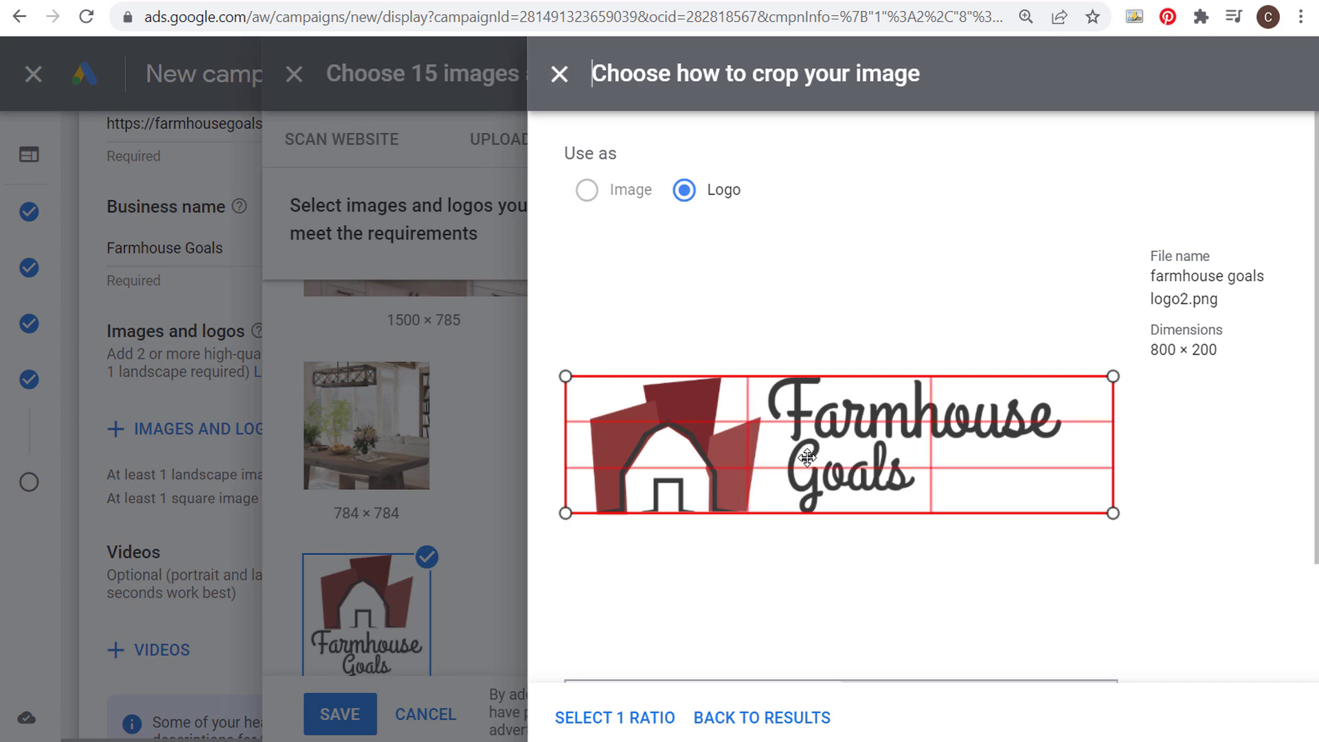
pyautogui.scroll(-2, 1043, 524)
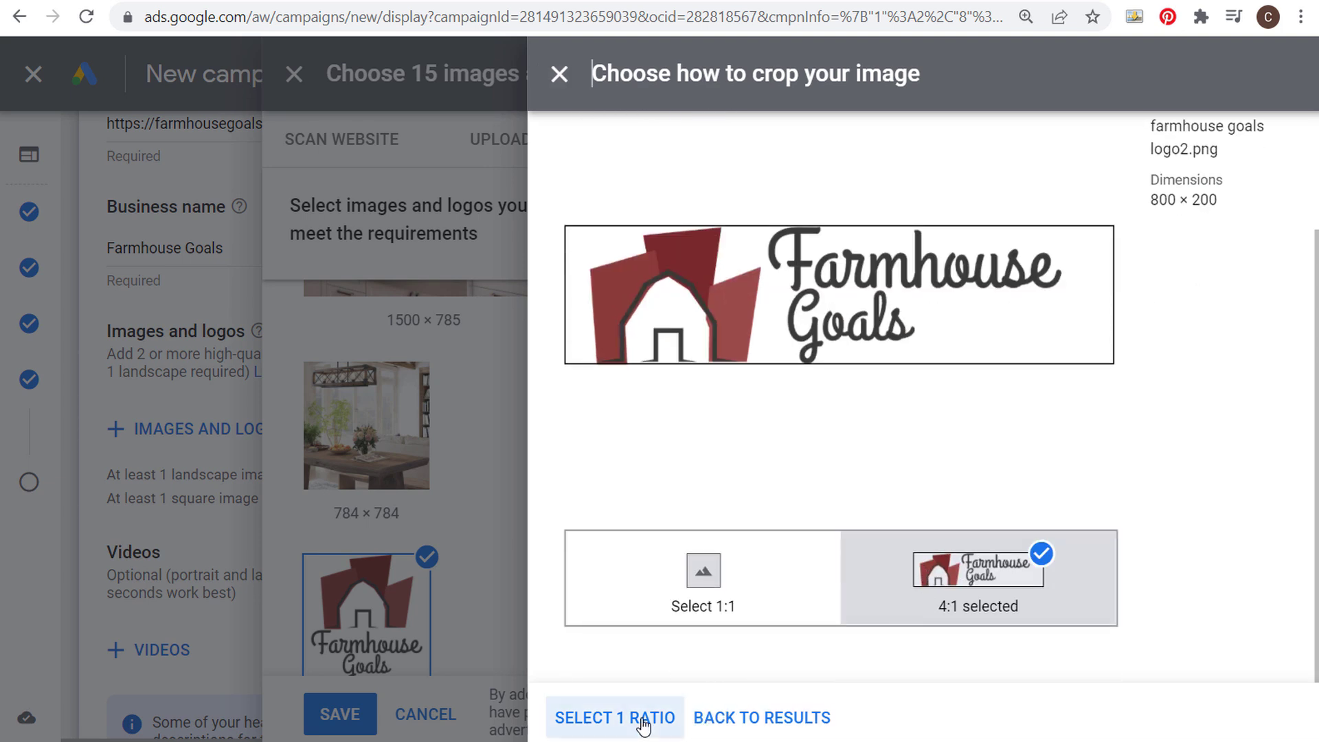
pyautogui.click(660, 715)
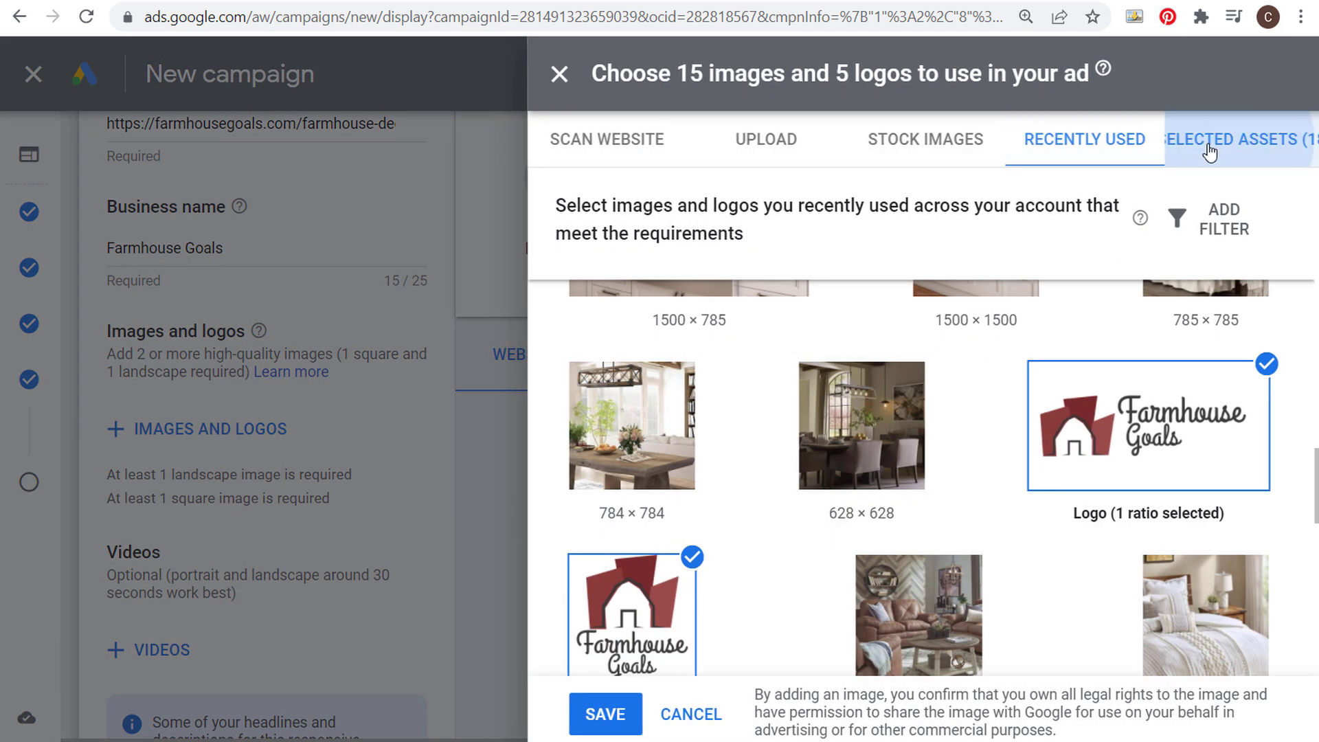
# Check the image and logo counts among the selected assets and save the selection to the ad
pyautogui.click(1229, 139)
pyautogui.moveTo(1001, 256); pyautogui.dragTo(965, 255)
pyautogui.click(1014, 254)
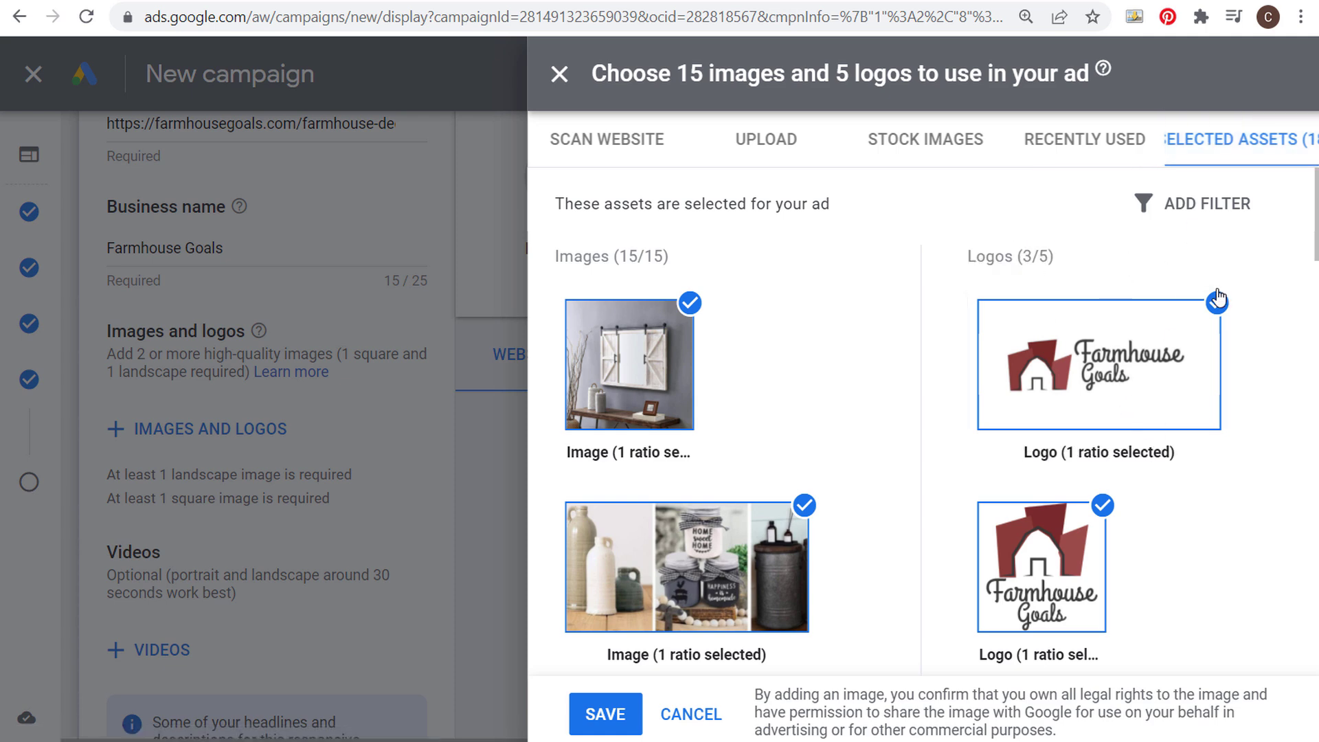
pyautogui.scroll(-3, 1195, 332)
pyautogui.scroll(3, 1123, 543)
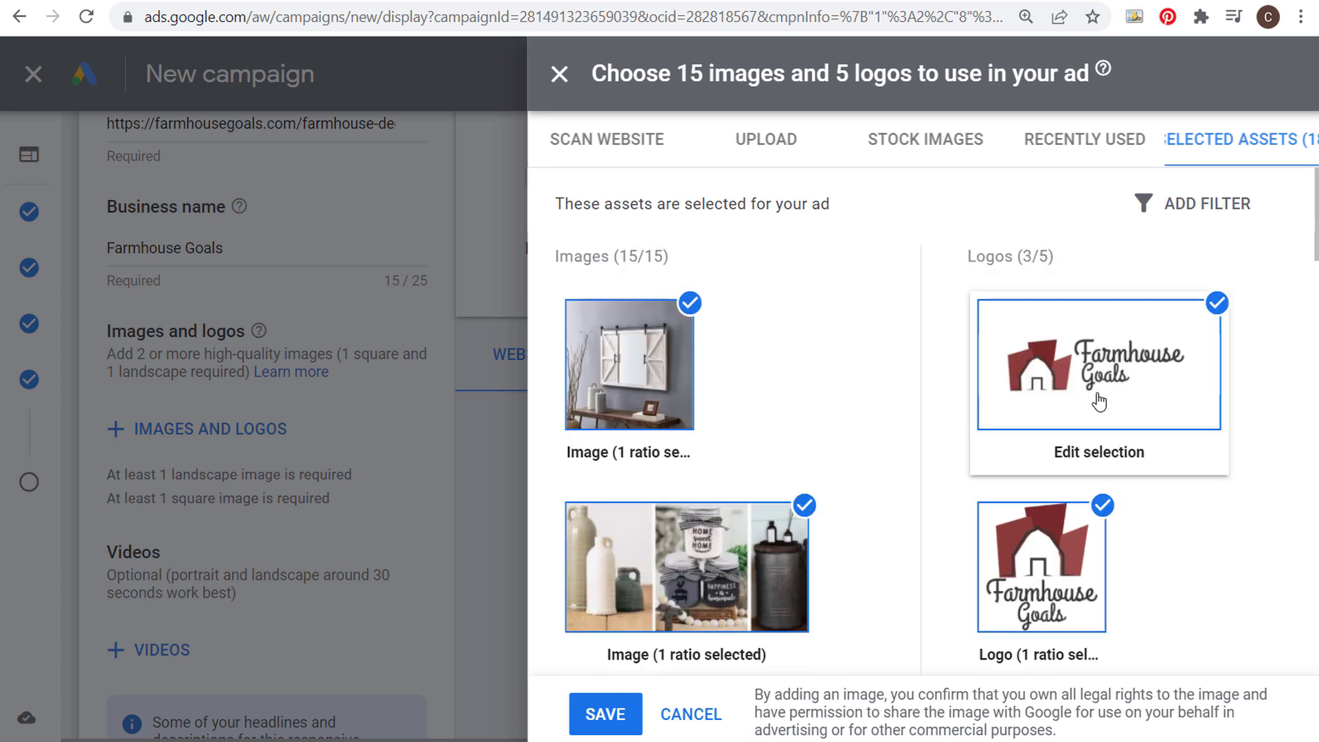
pyautogui.moveTo(554, 258); pyautogui.dragTo(745, 259)
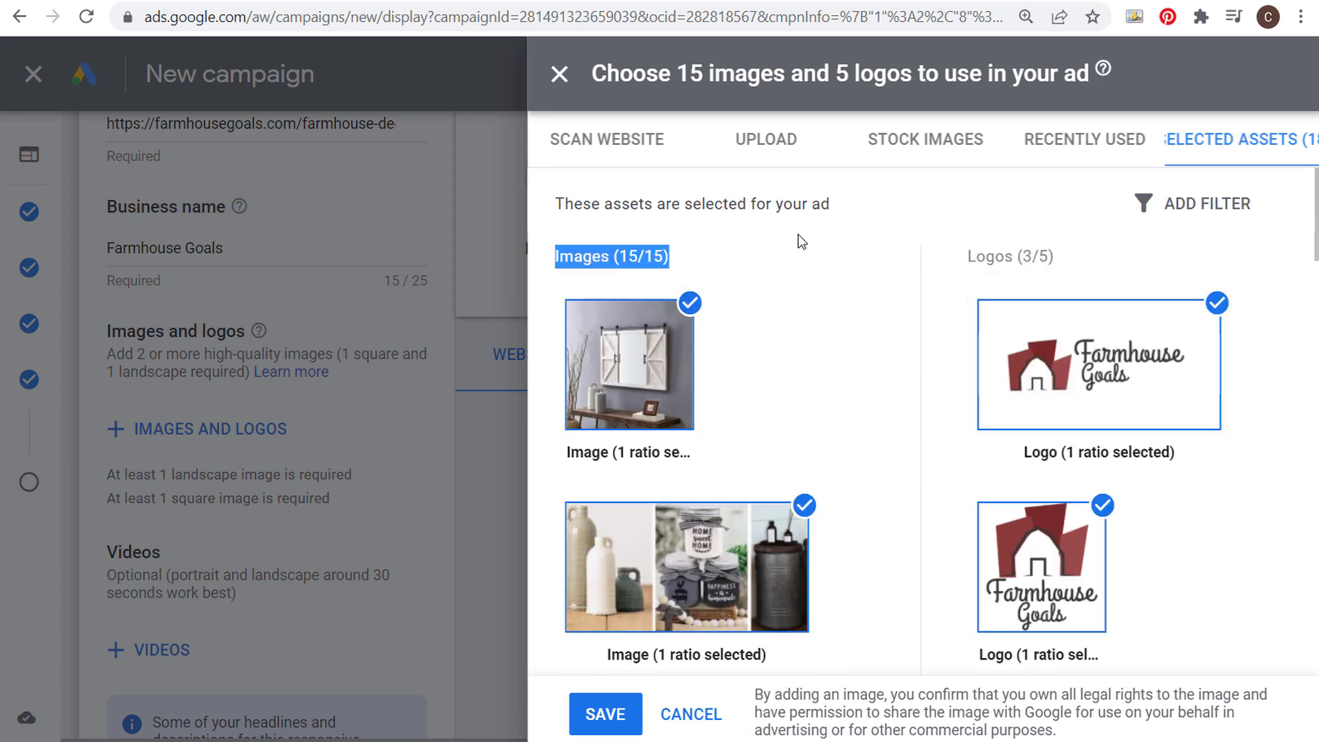
pyautogui.click(723, 240)
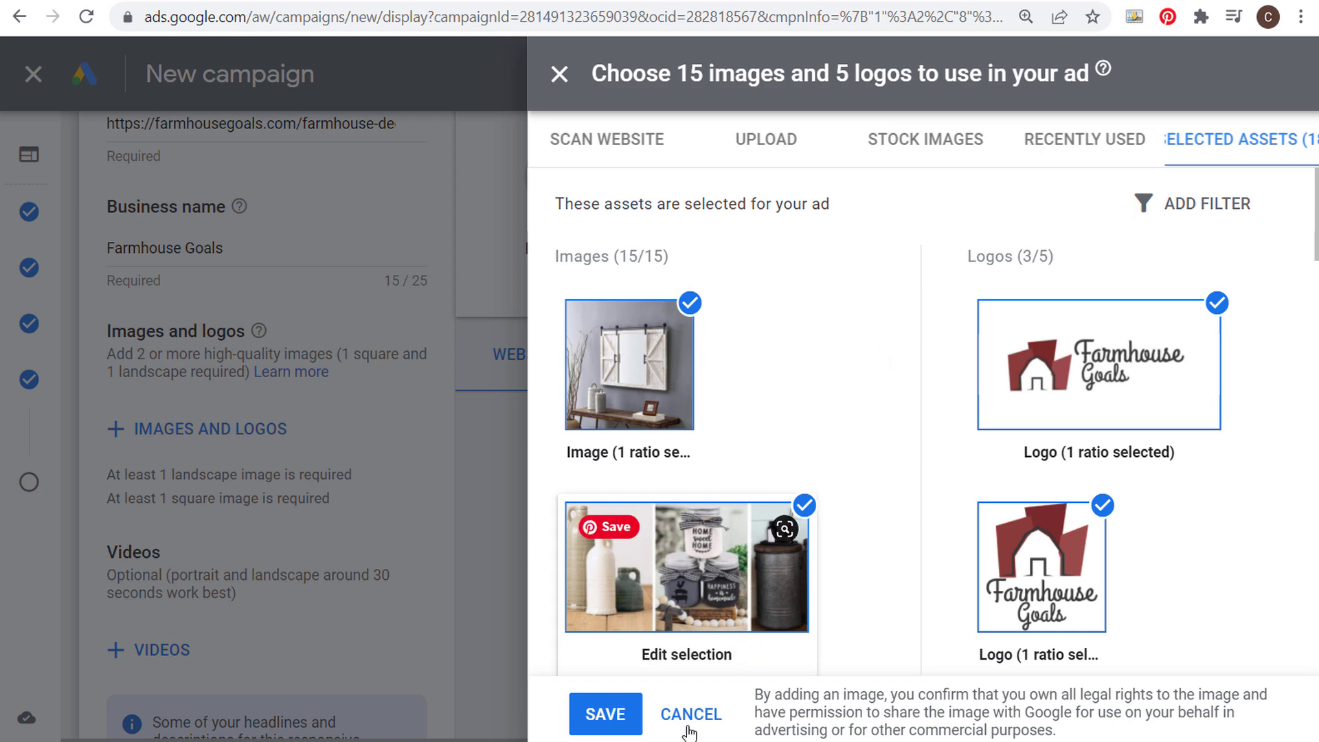
pyautogui.click(605, 714)
# Examine the mobile ad preview in the key ad formats and as Native ads
pyautogui.click(875, 447)
pyautogui.scroll(-2, 547, 393)
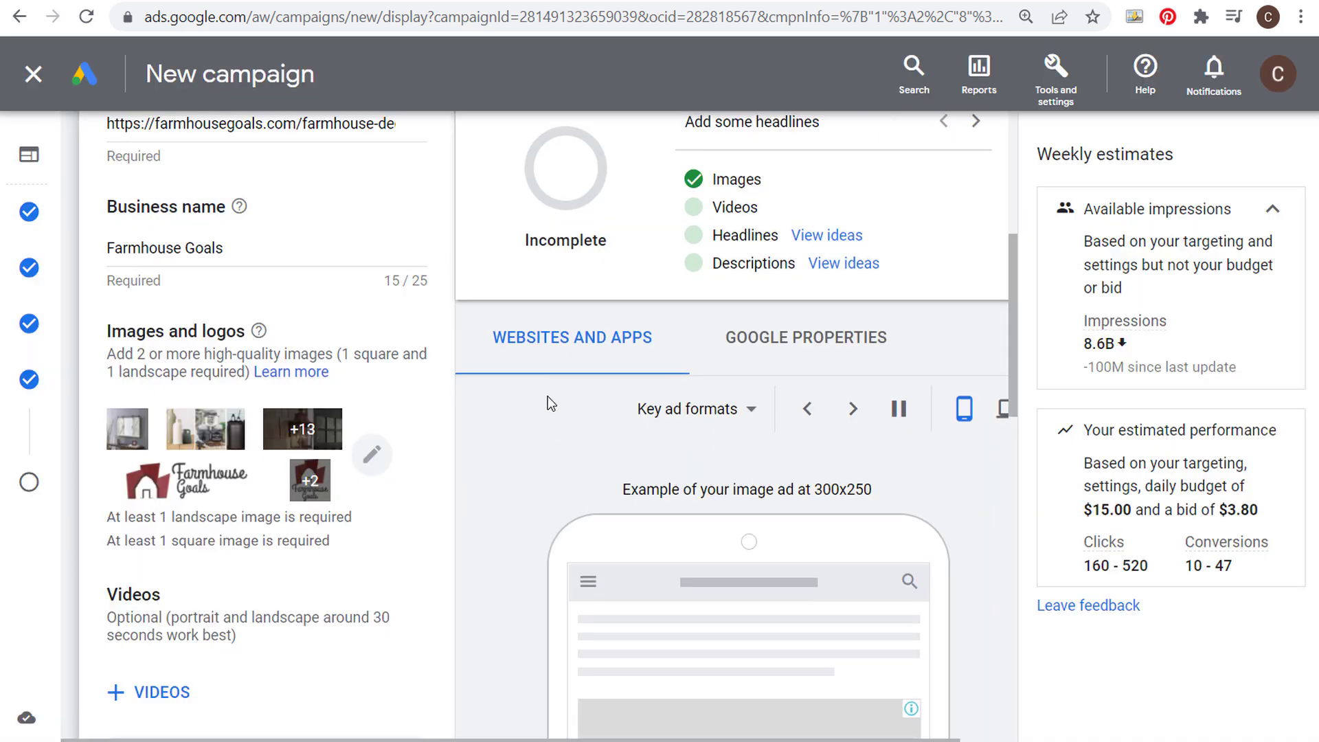
pyautogui.scroll(-3, 558, 362)
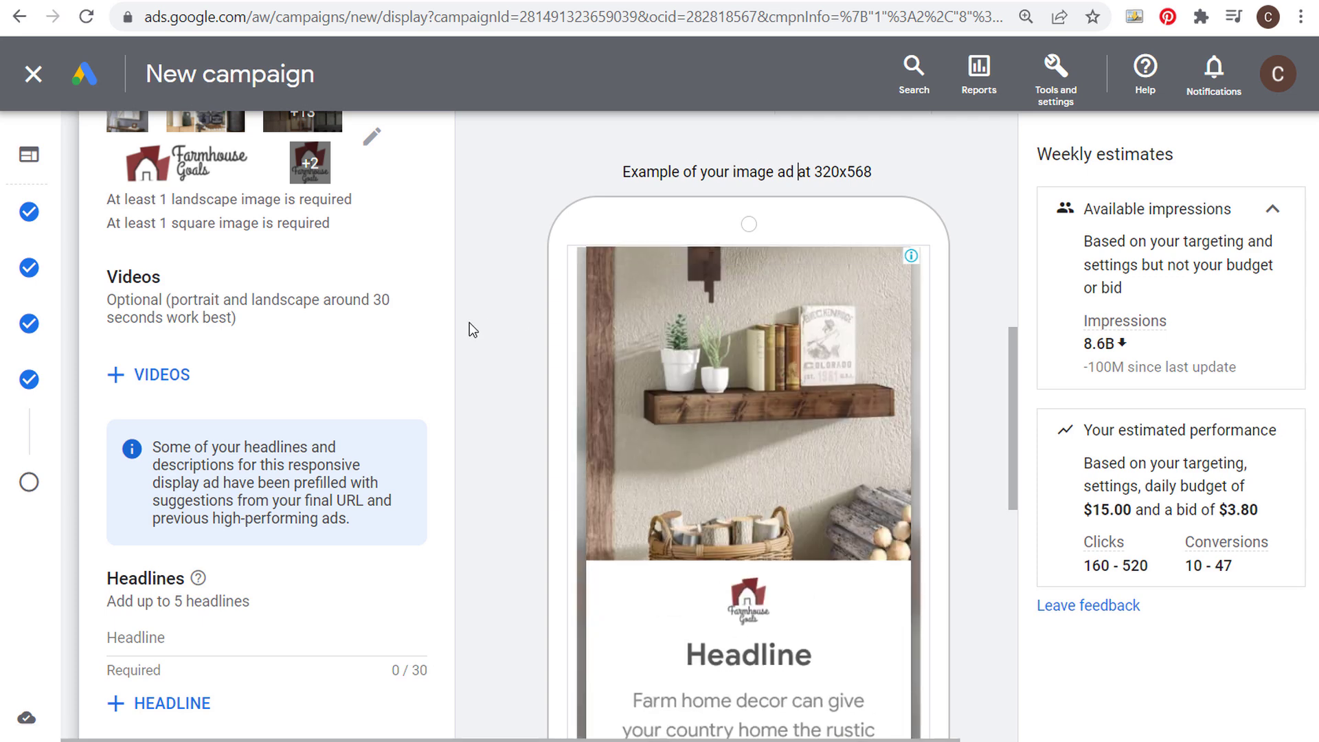
pyautogui.scroll(2, 530, 306)
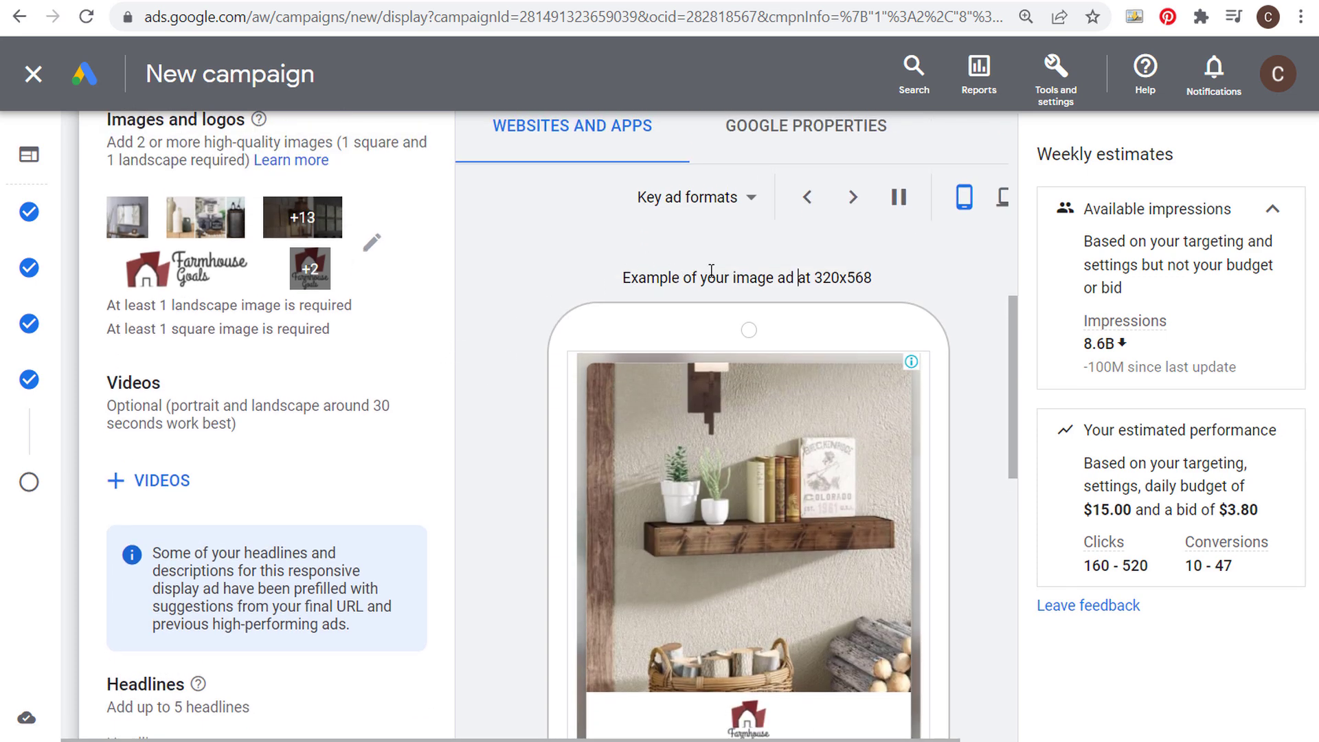
pyautogui.click(748, 206)
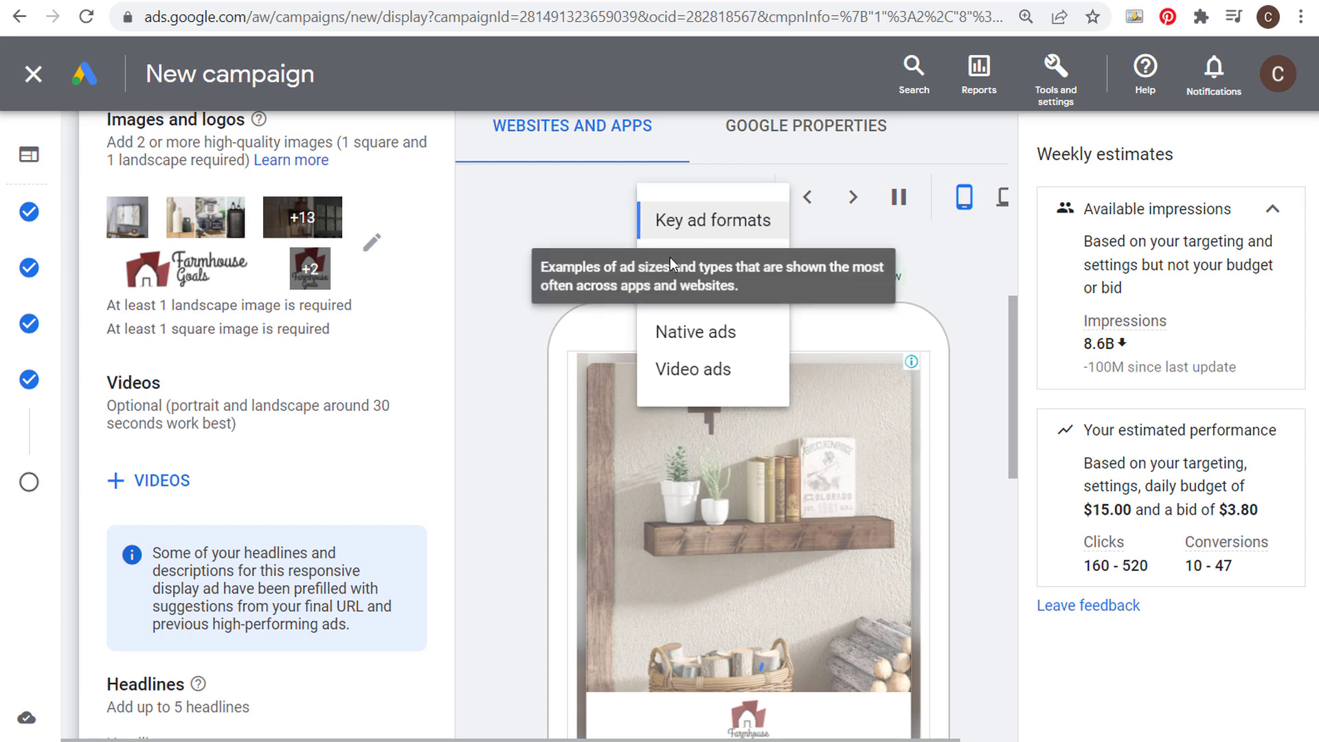
pyautogui.click(728, 342)
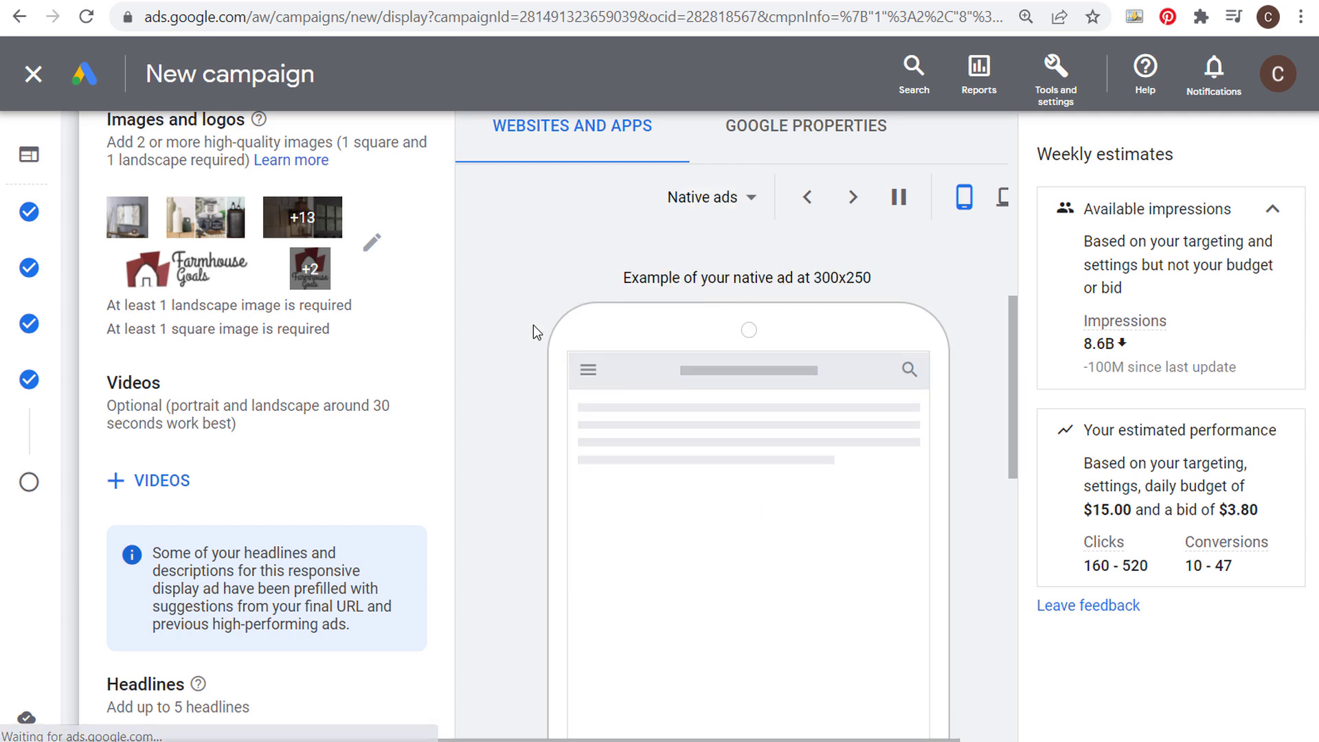
pyautogui.scroll(-2, 595, 559)
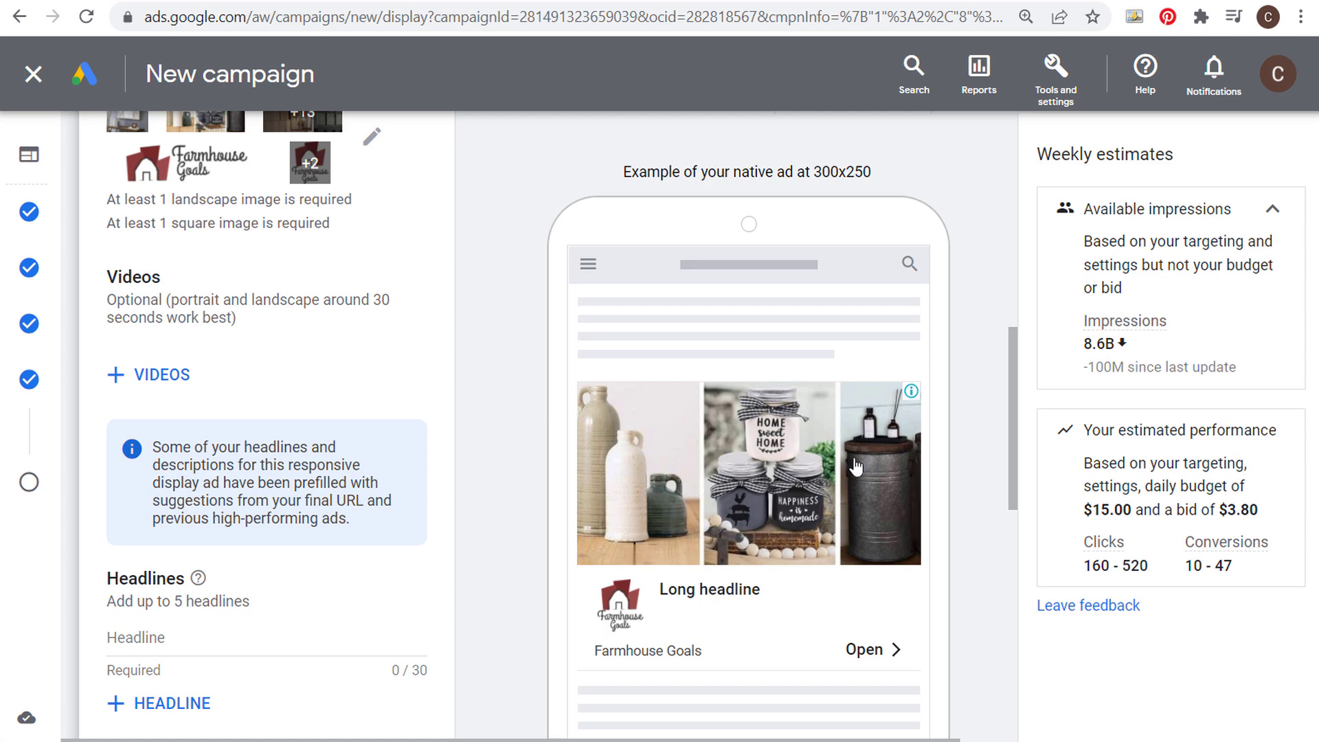
pyautogui.scroll(-2, 515, 568)
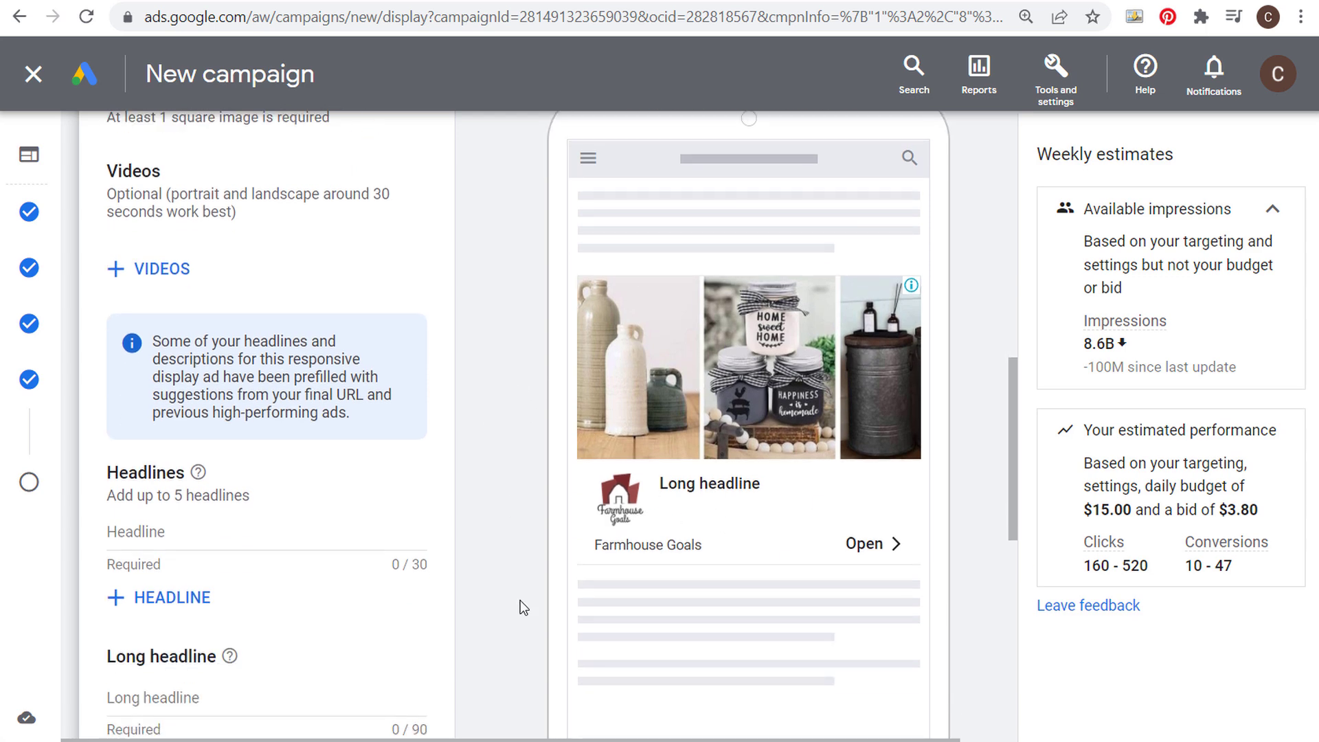
# Look over the headline, long headline and description fields and the recommended video length and orientation
pyautogui.scroll(-6, 344, 589)
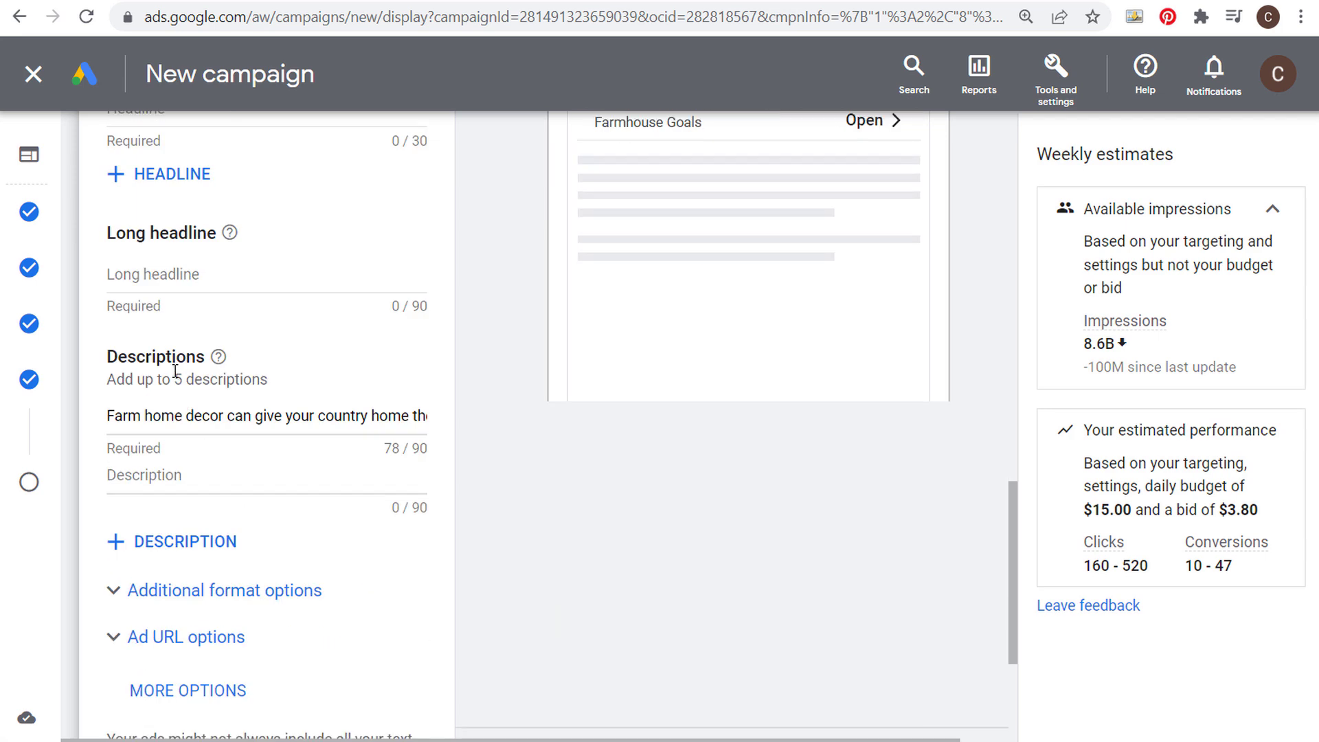
pyautogui.scroll(-3, 542, 494)
pyautogui.scroll(8, 524, 492)
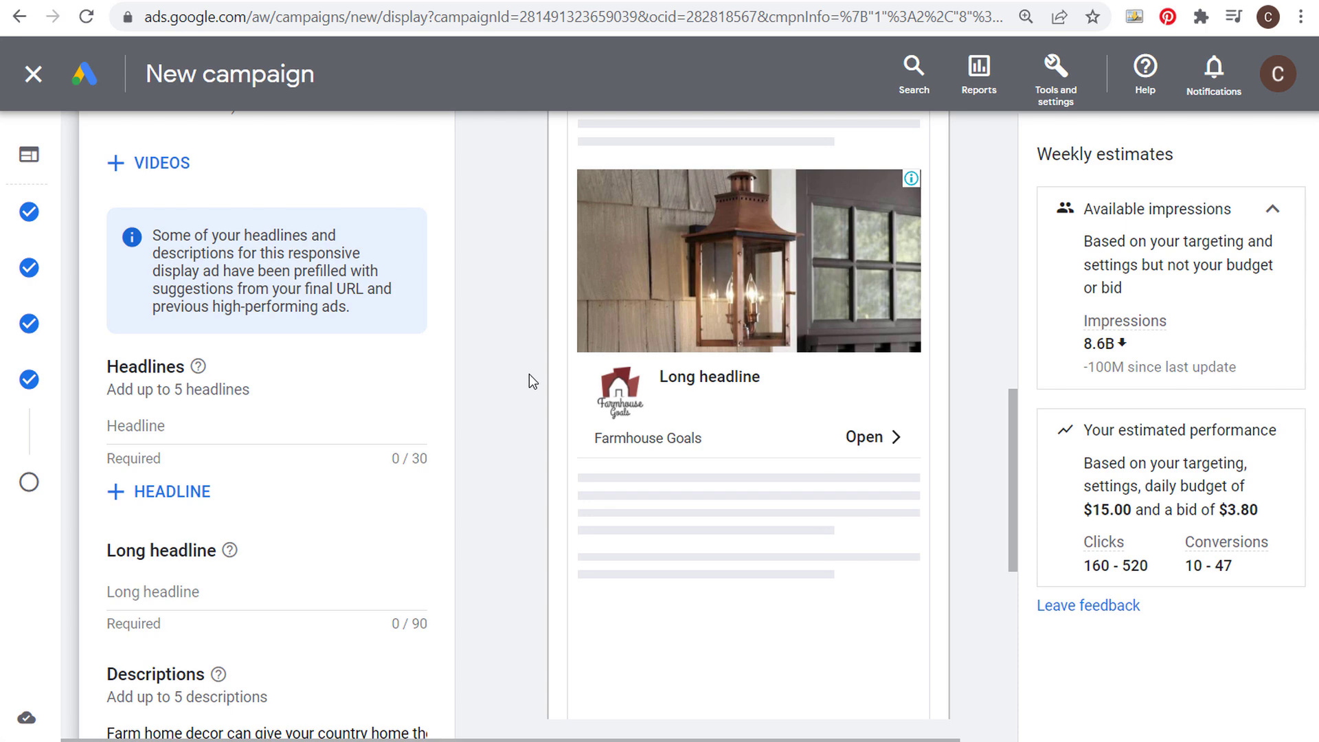
pyautogui.scroll(5, 529, 373)
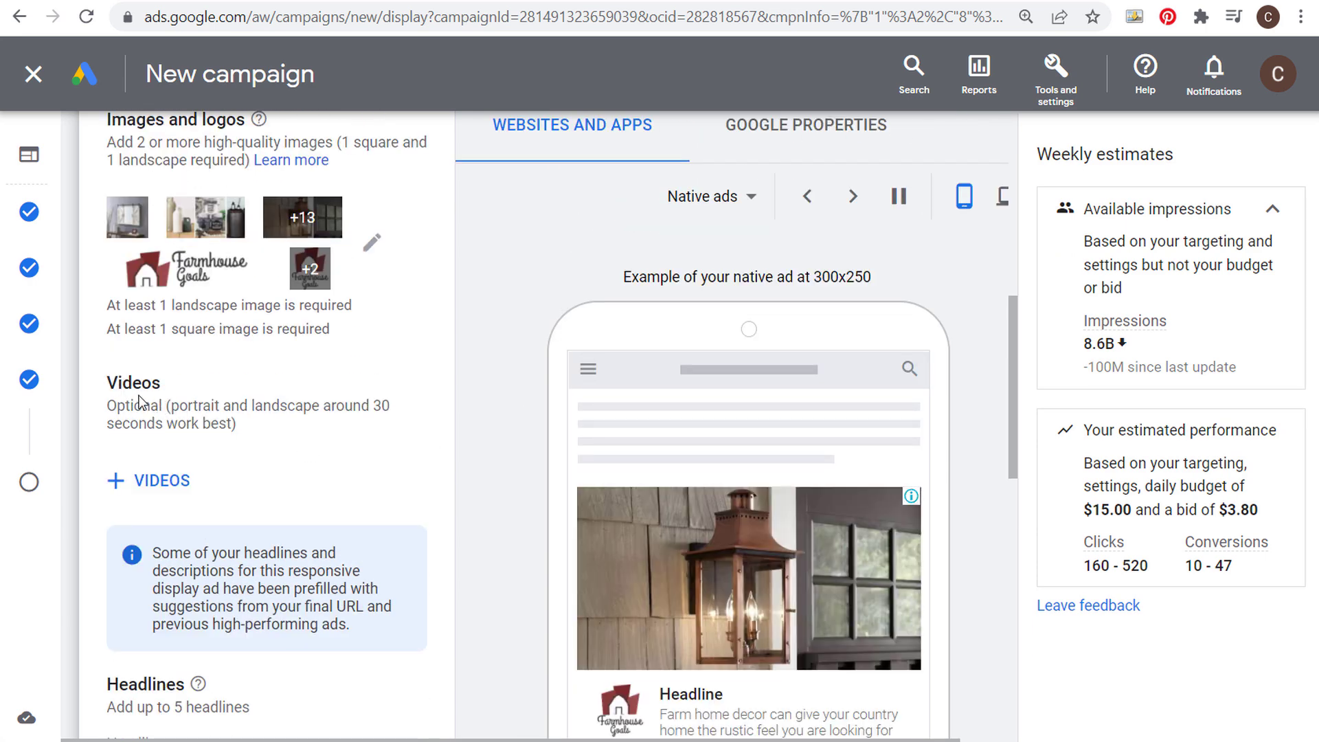
pyautogui.moveTo(233, 405); pyautogui.dragTo(367, 401)
pyautogui.click(398, 397)
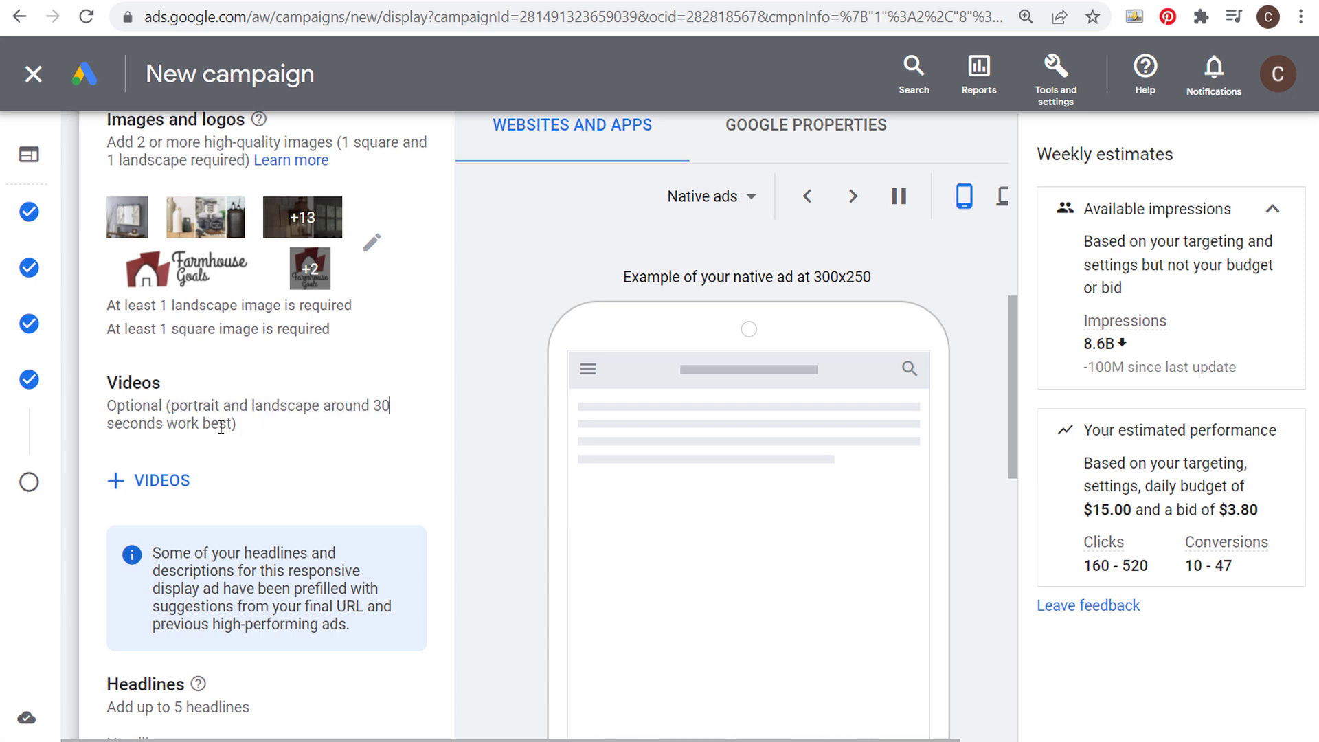
# Add the recently used 30-second video "Farmhouse Goals June Promotion Short" to the ad and save the selection
pyautogui.click(135, 478)
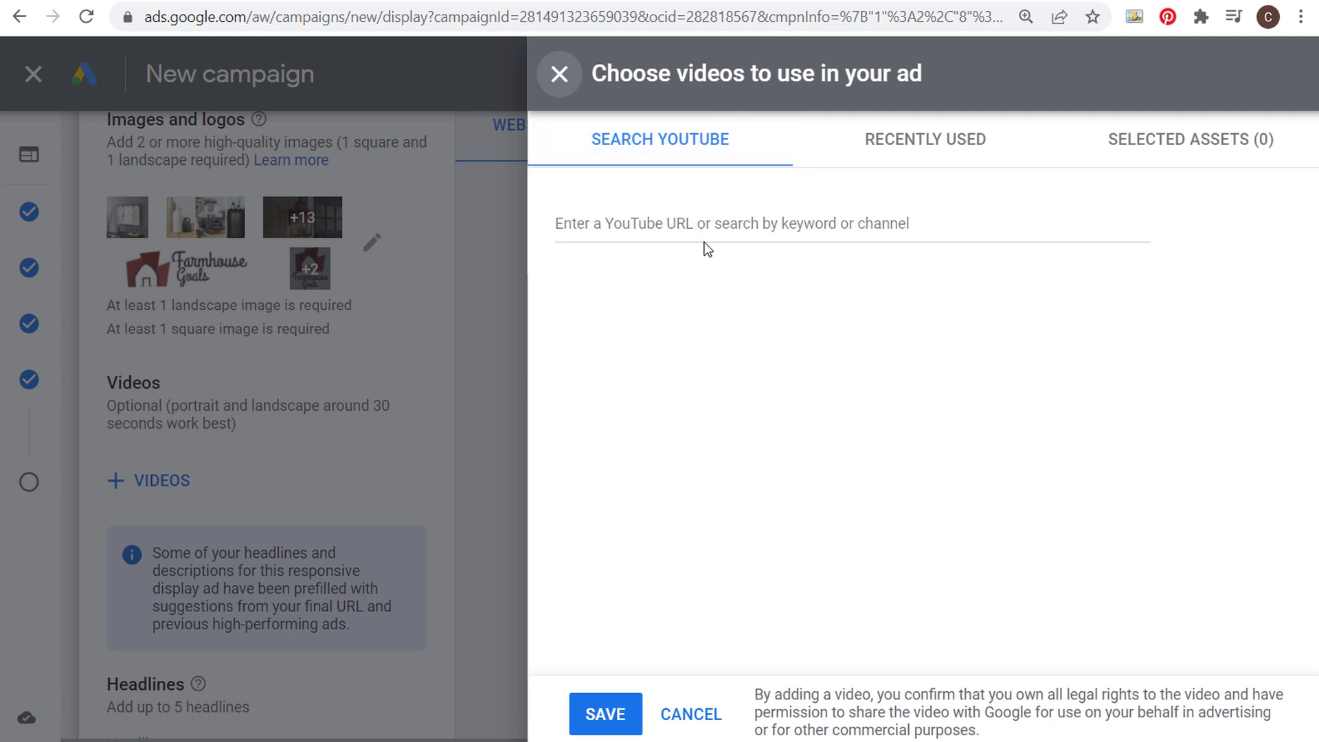
pyautogui.click(945, 134)
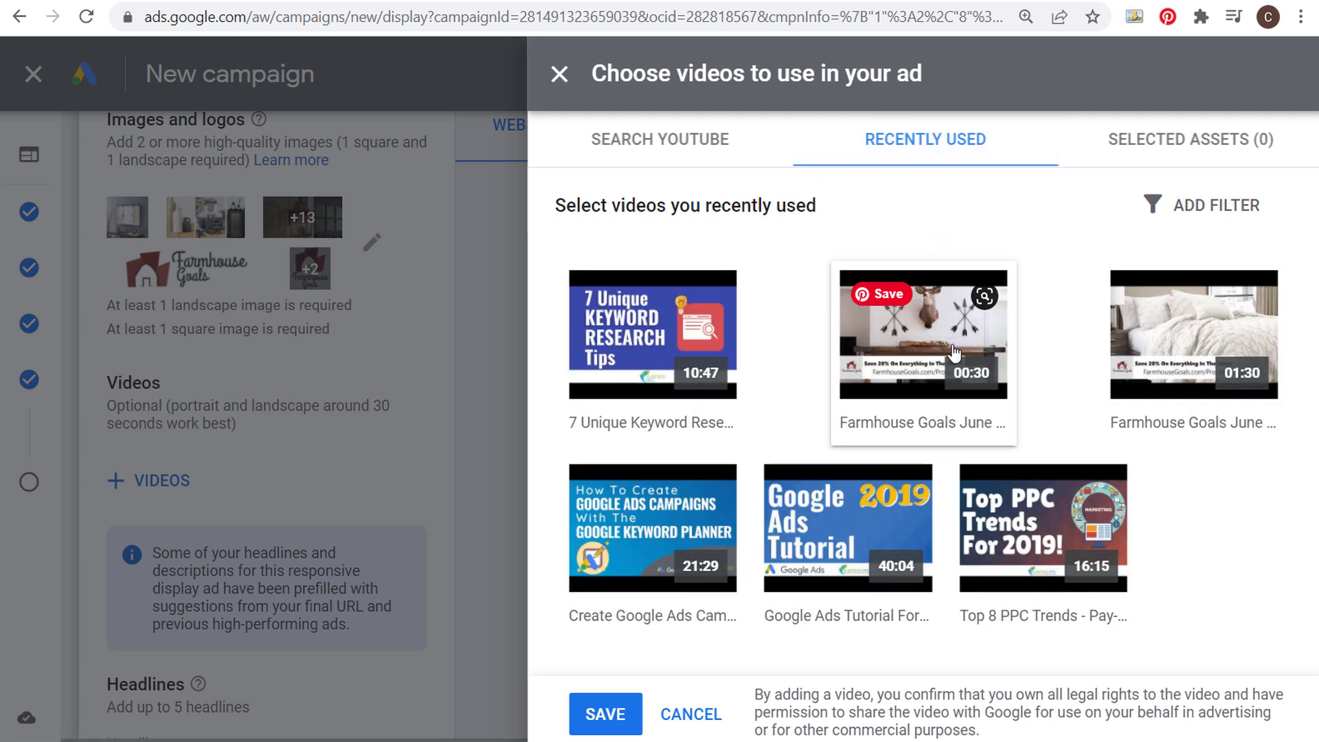
pyautogui.moveTo(939, 357)
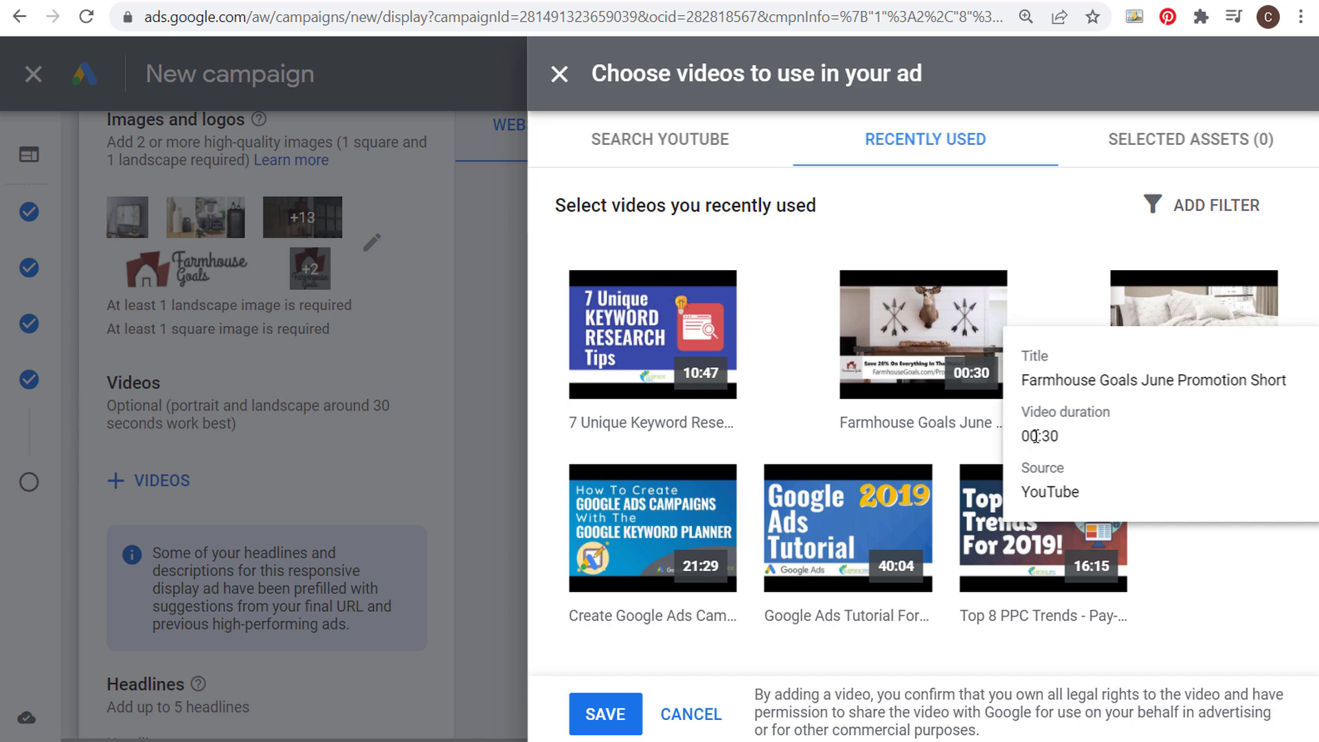
pyautogui.click(902, 355)
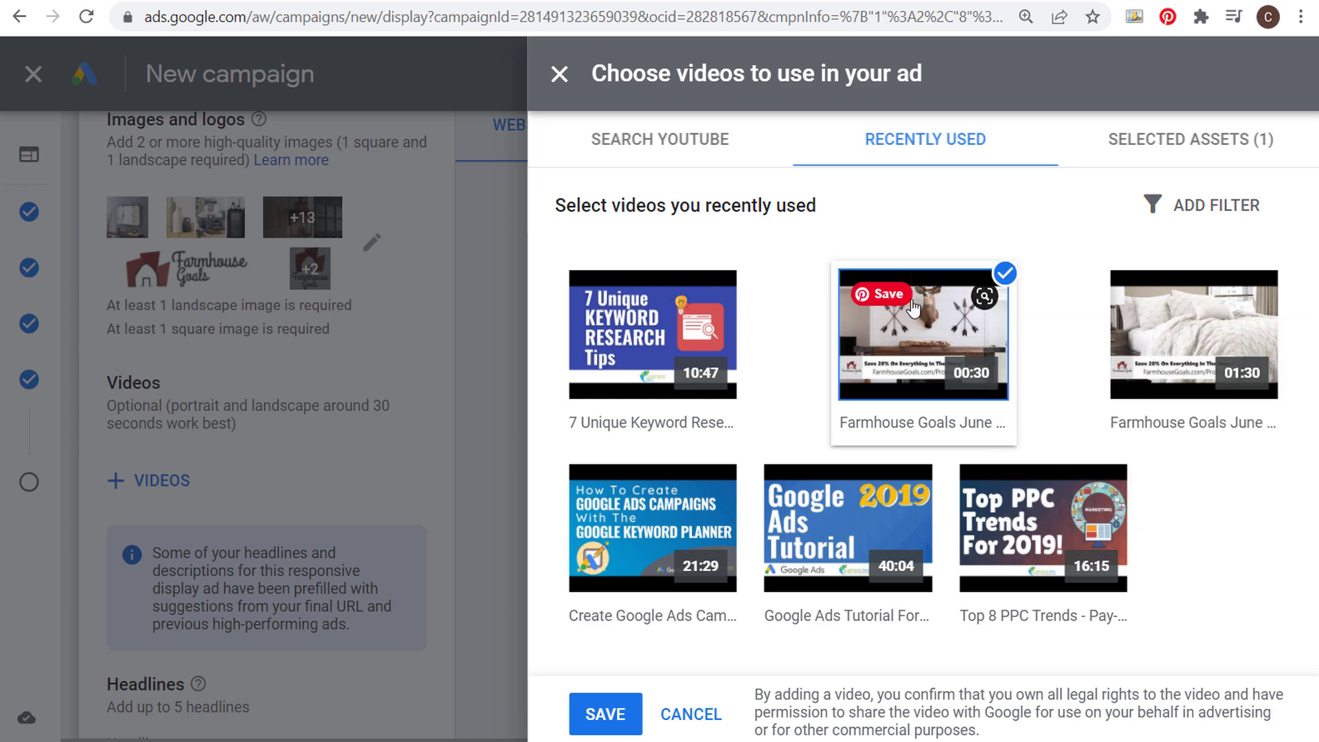
pyautogui.click(605, 714)
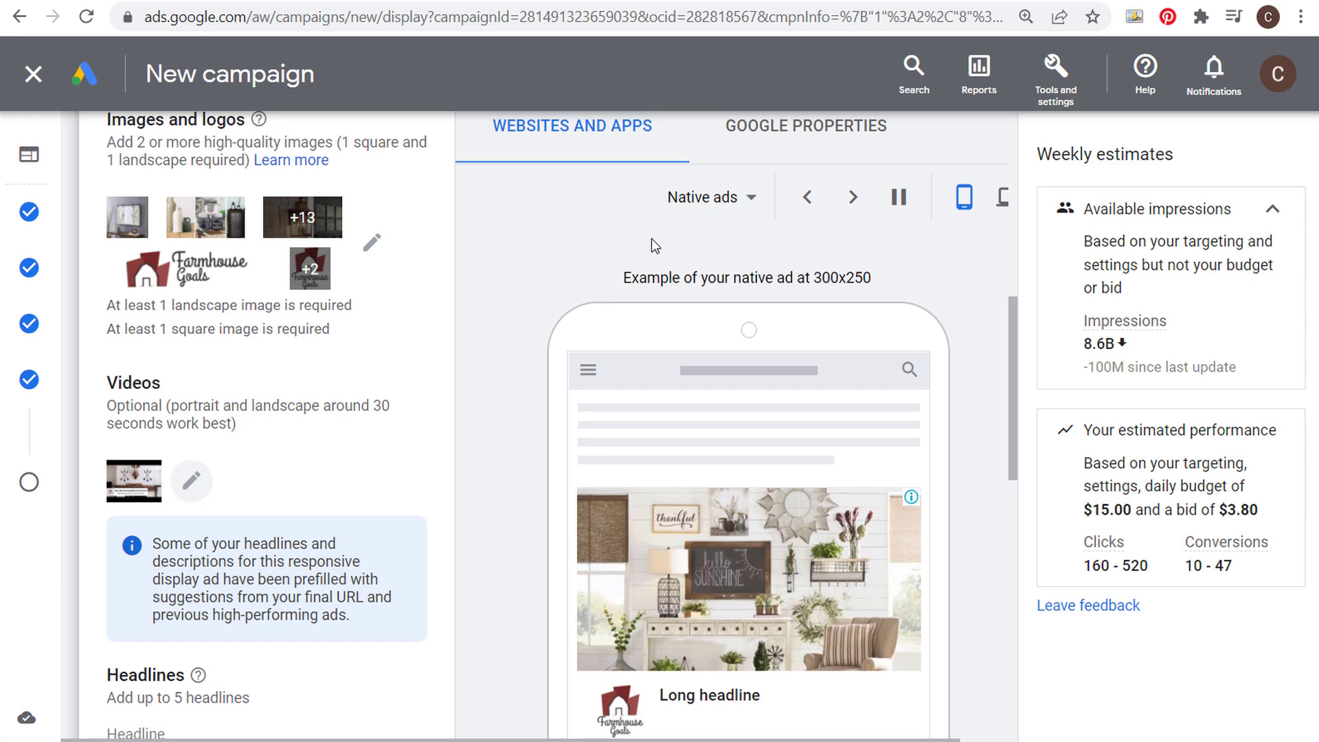
# Switch the mobile ad preview from native ads to the video ad format and examine it
pyautogui.click(752, 198)
pyautogui.click(735, 371)
pyautogui.scroll(-1, 482, 316)
pyautogui.scroll(-3, 483, 313)
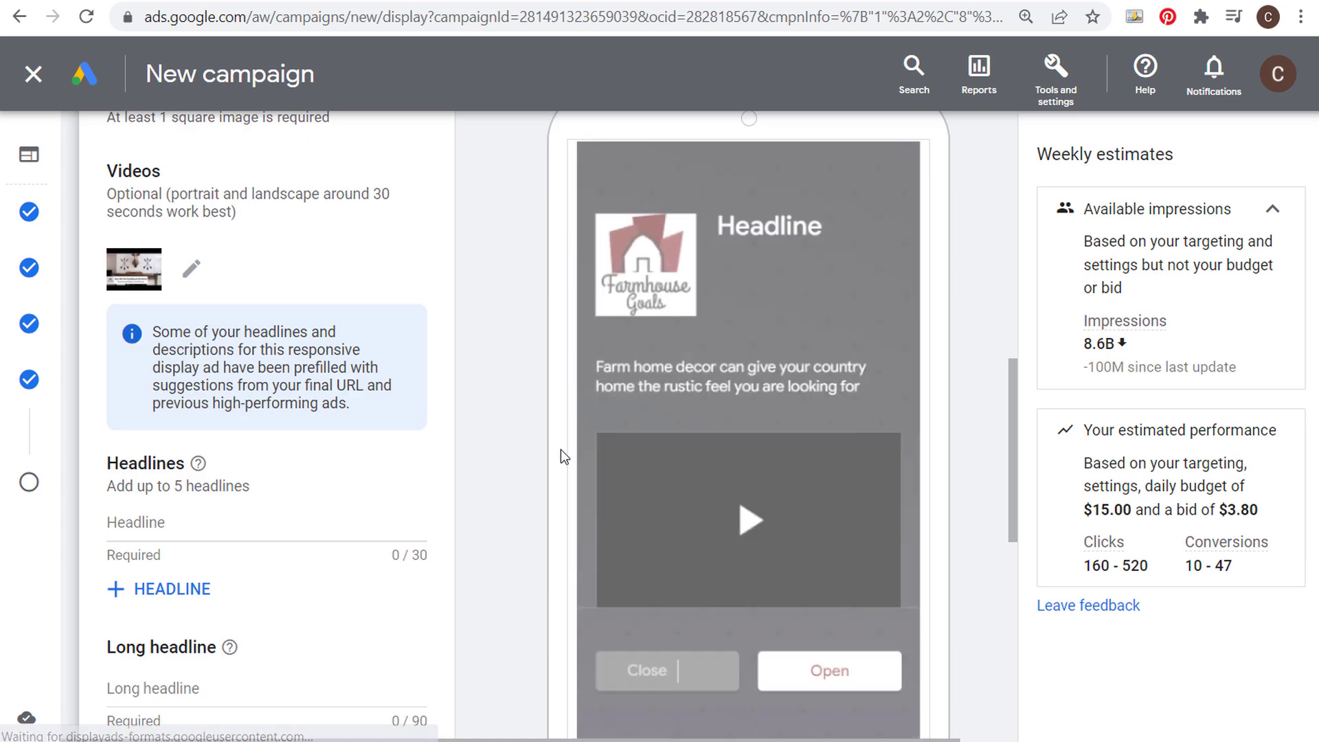
pyautogui.scroll(-2, 501, 316)
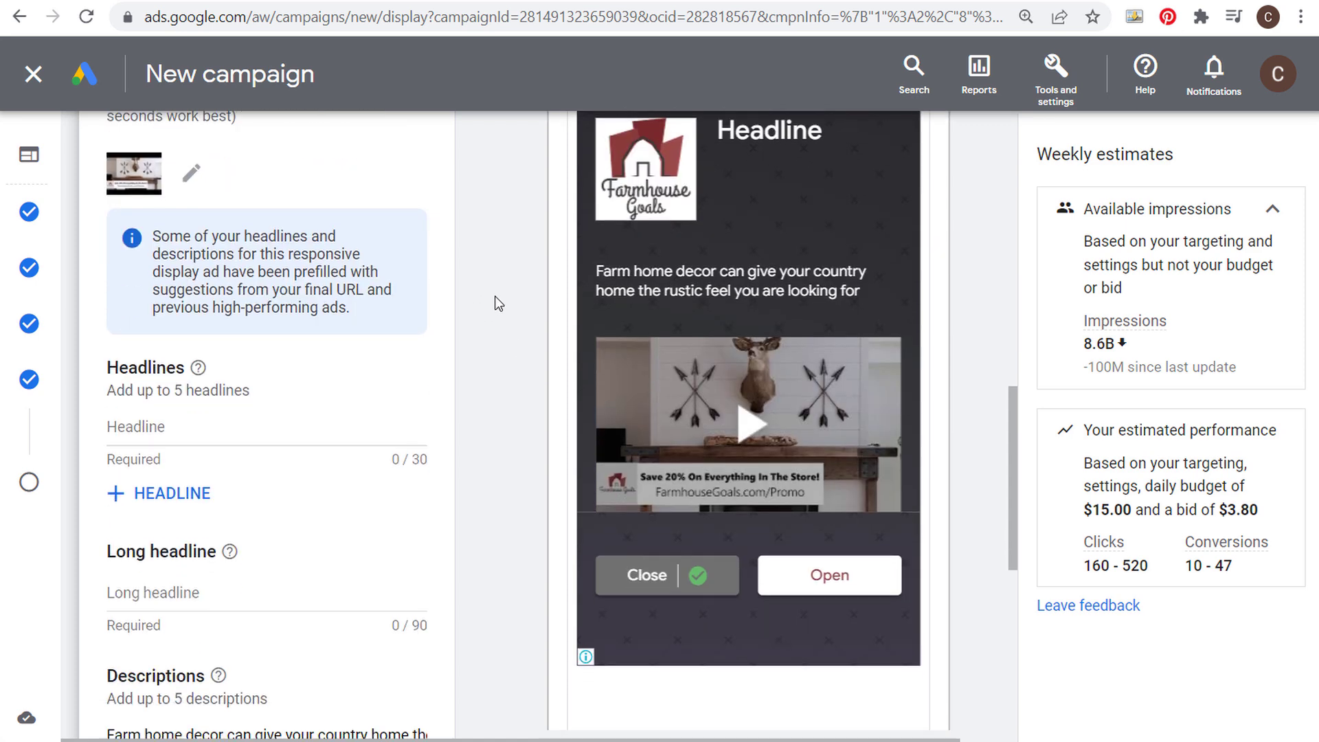
pyautogui.click(191, 165)
pyautogui.click(1004, 274)
pyautogui.click(734, 156)
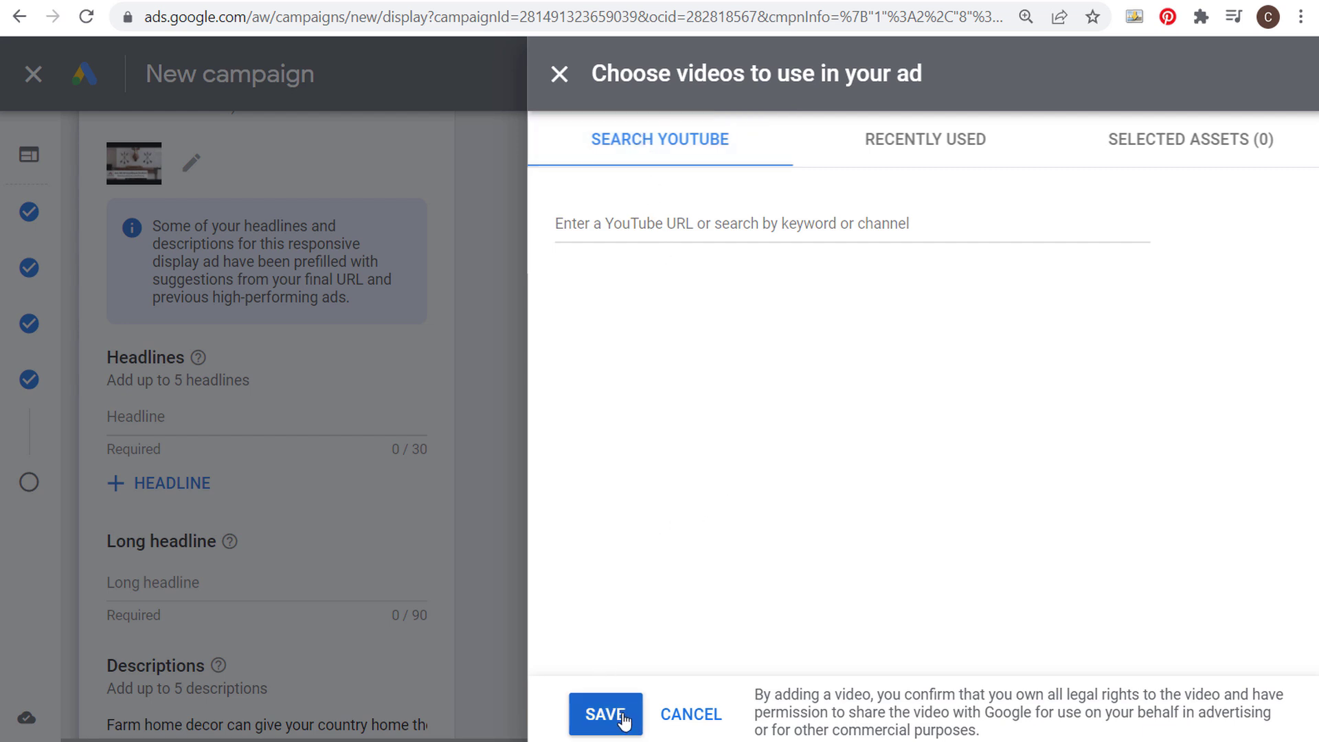
pyautogui.click(690, 728)
# Remove the recently used 30-second Farmhouse Goals June promotion video from the ad's selected assets and save the selection
pyautogui.scroll(3, 285, 365)
pyautogui.click(191, 374)
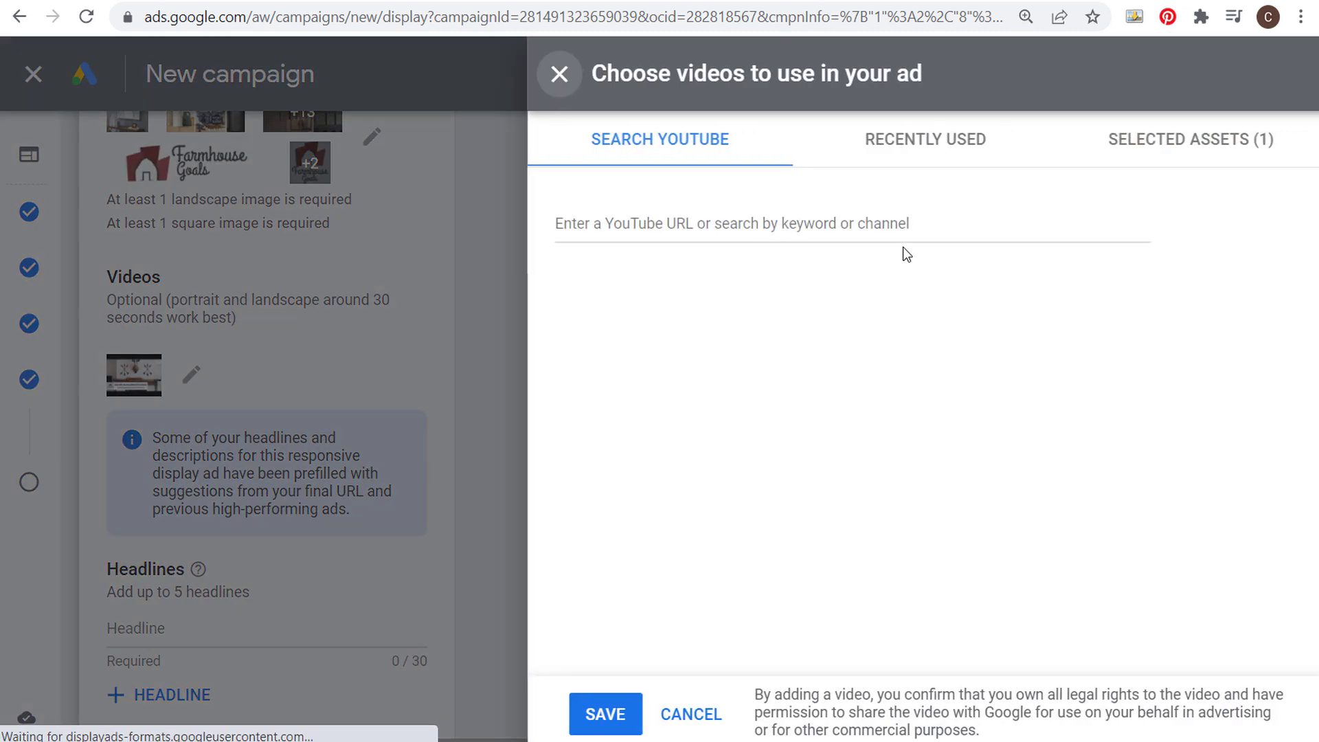
pyautogui.click(958, 140)
pyautogui.click(1003, 272)
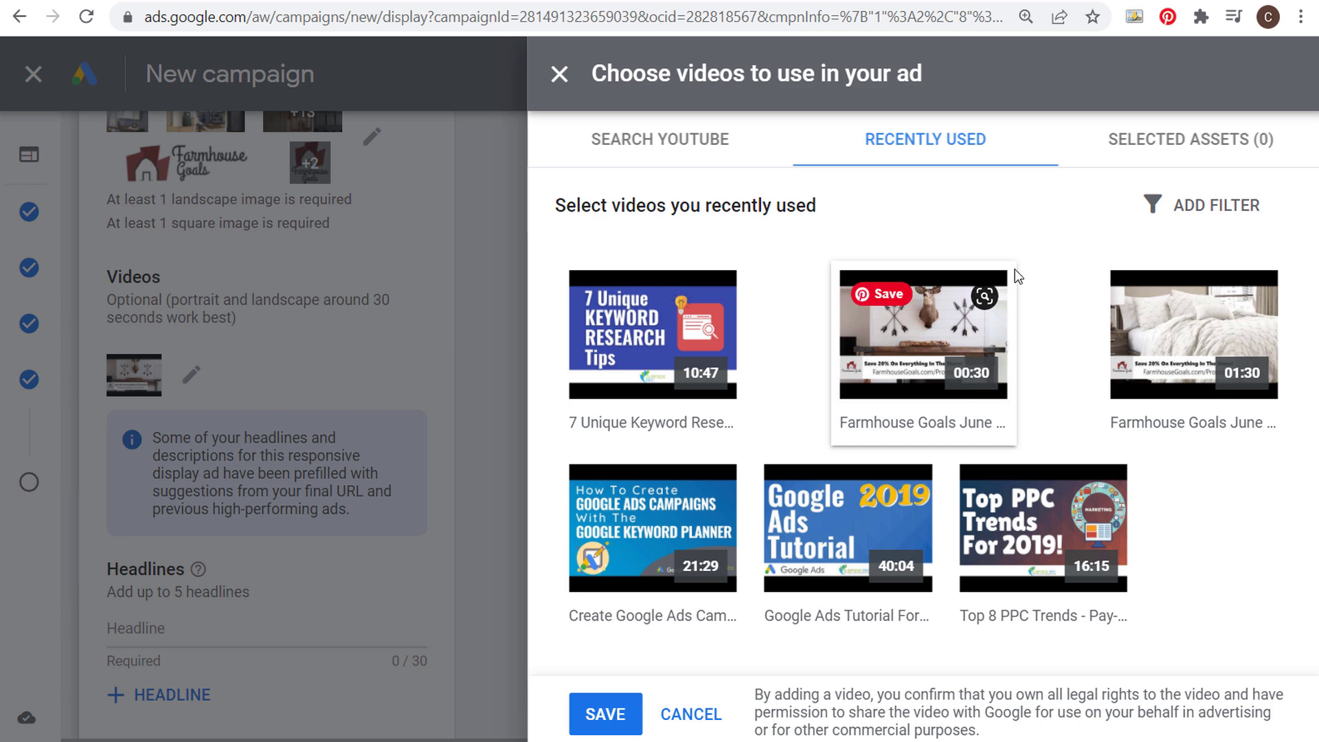
pyautogui.click(616, 715)
pyautogui.moveTo(100, 371)
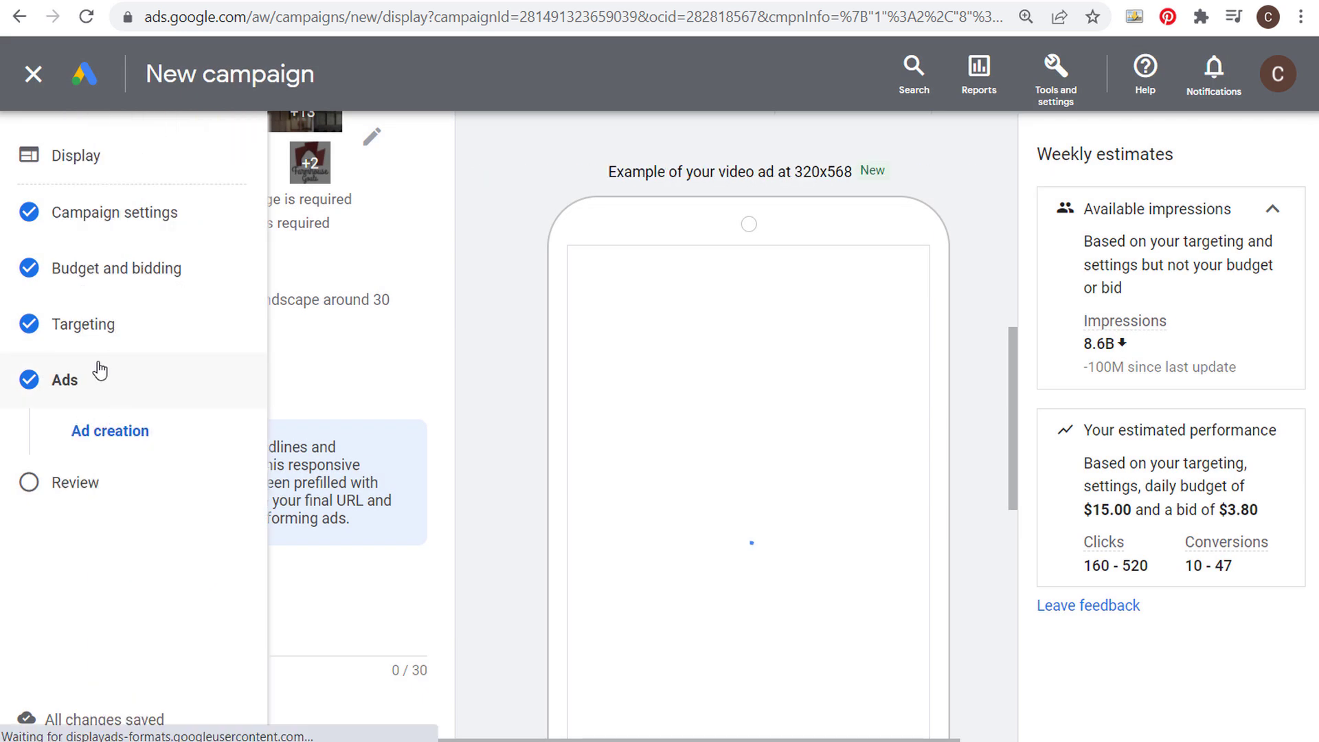
# Examine the character limits of the headline, long headline and description fields
pyautogui.scroll(-2, 422, 353)
pyautogui.scroll(-1, 323, 392)
pyautogui.scroll(-1, 267, 385)
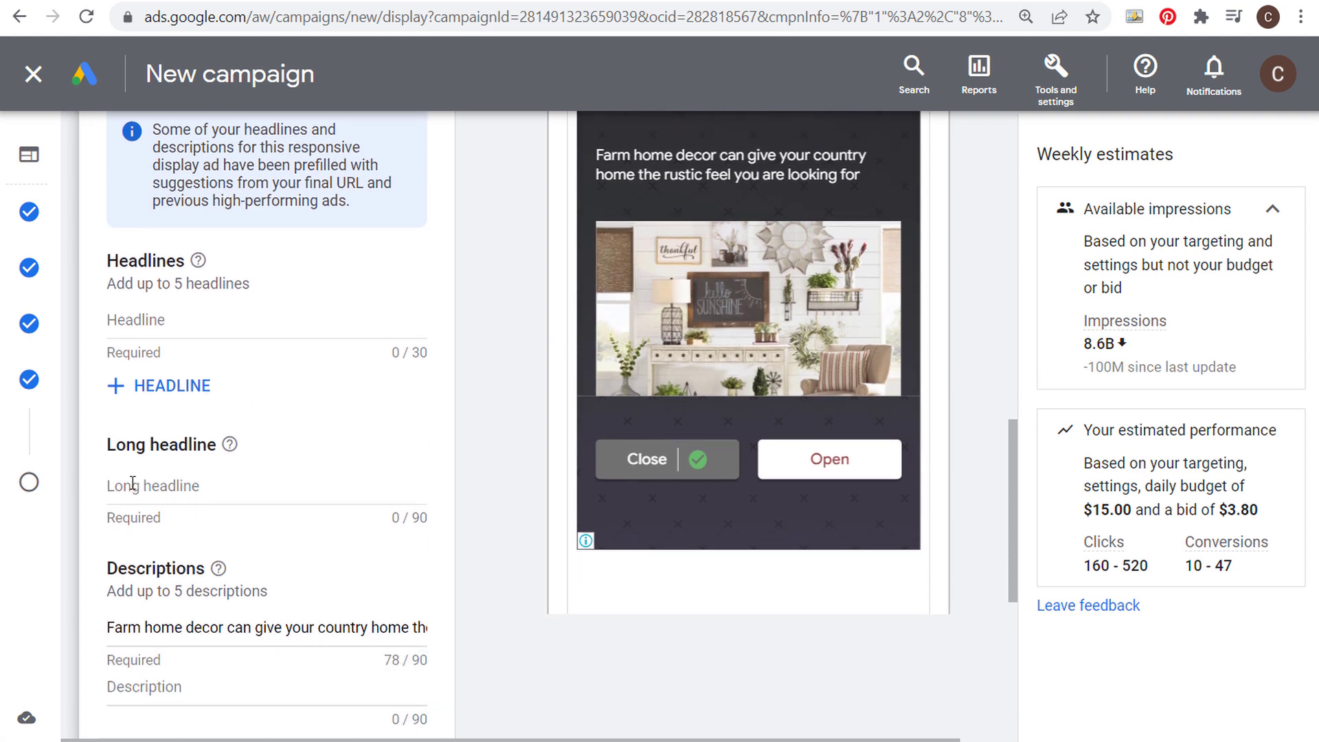
pyautogui.moveTo(430, 521); pyautogui.dragTo(377, 527)
pyautogui.click(427, 352)
pyautogui.moveTo(427, 352); pyautogui.dragTo(389, 351)
pyautogui.click(388, 351)
pyautogui.scroll(-1, 450, 414)
pyautogui.scroll(-1, 450, 416)
pyautogui.click(415, 453)
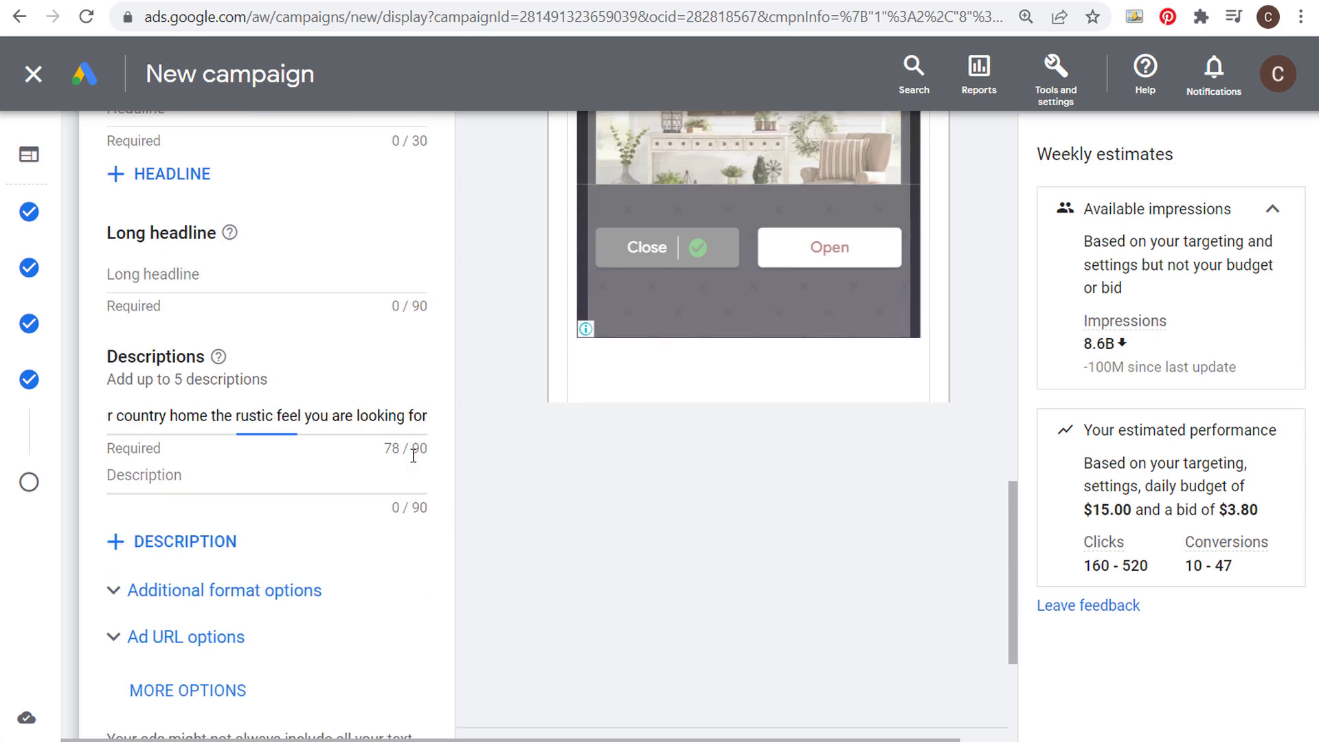
pyautogui.scroll(1, 117, 328)
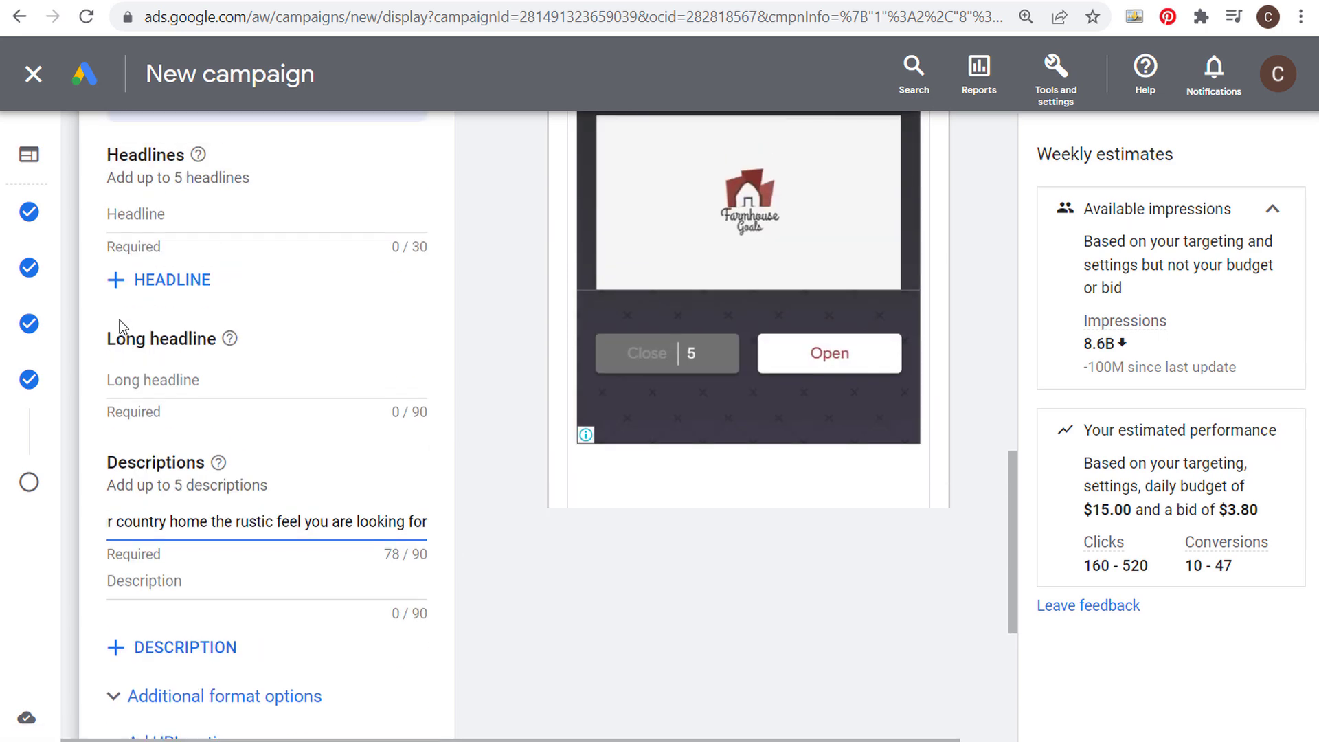
# Add two extra headline fields to the ad and open the first headline for editing
pyautogui.click(167, 289)
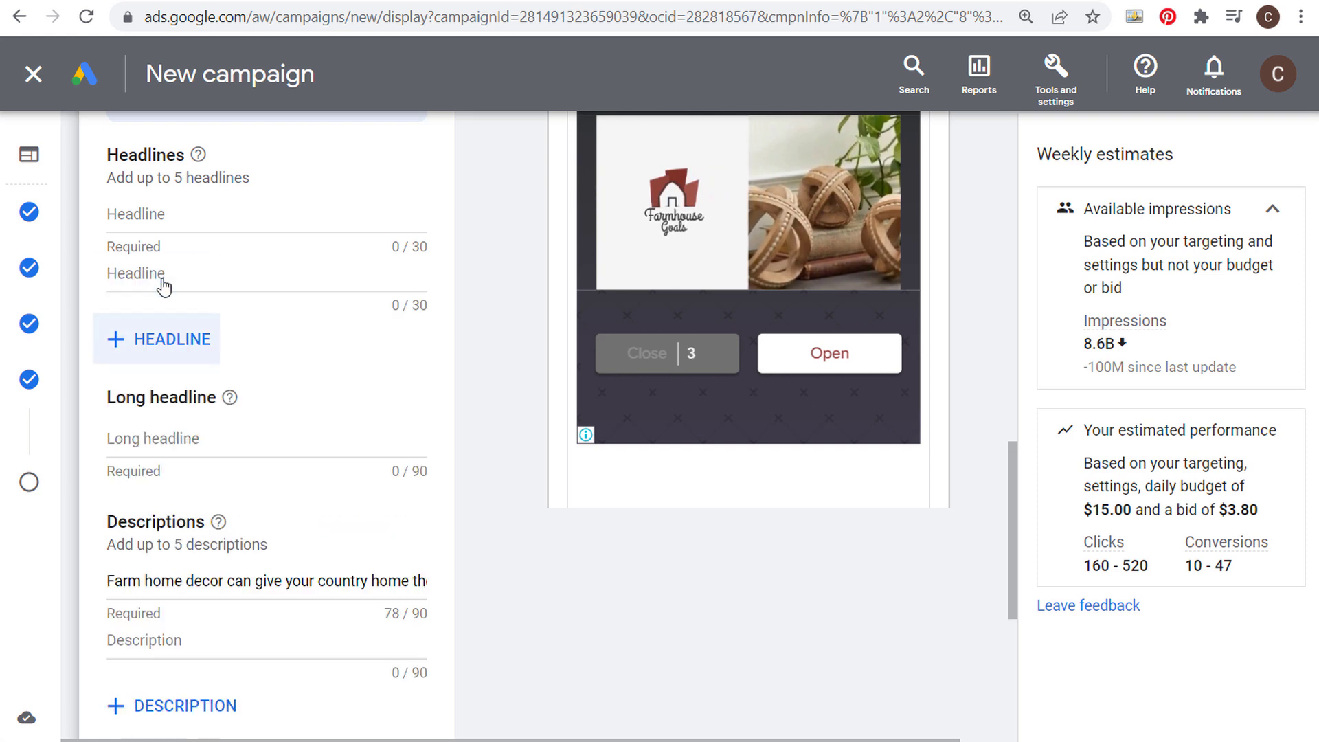
pyautogui.click(165, 346)
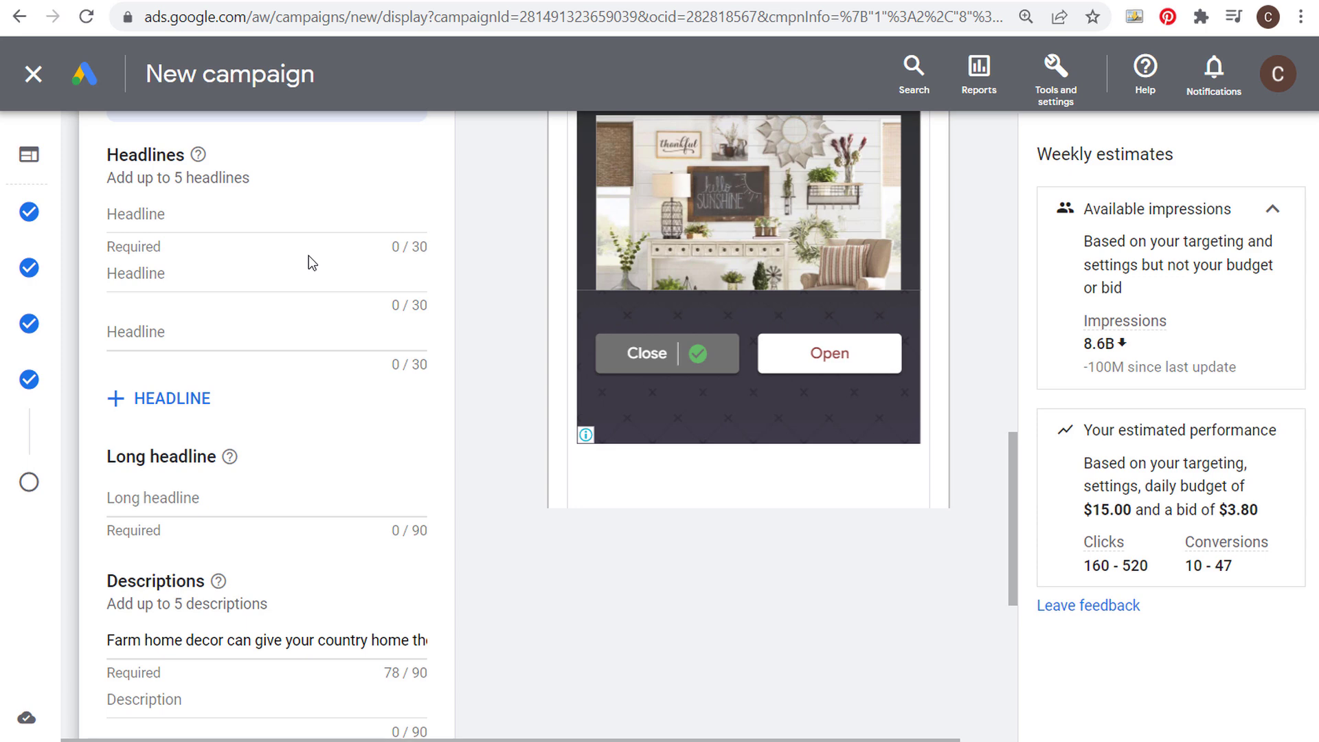
pyautogui.click(297, 215)
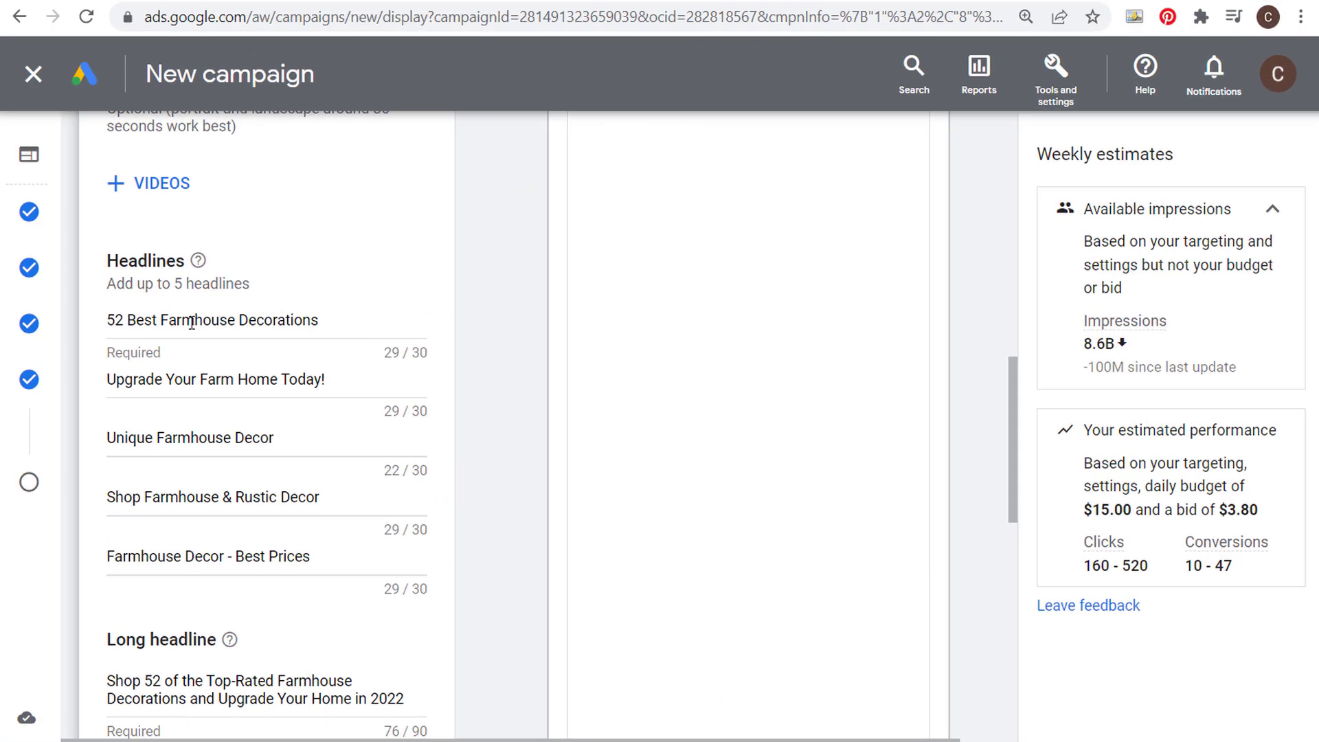
# Review the headline "52 Best Farmhouse Decorations" and compare it with the article title on the farmhousegoals.com/farmhouse-decorations landing page
pyautogui.moveTo(128, 320); pyautogui.dragTo(368, 311)
pyautogui.click(152, 320)
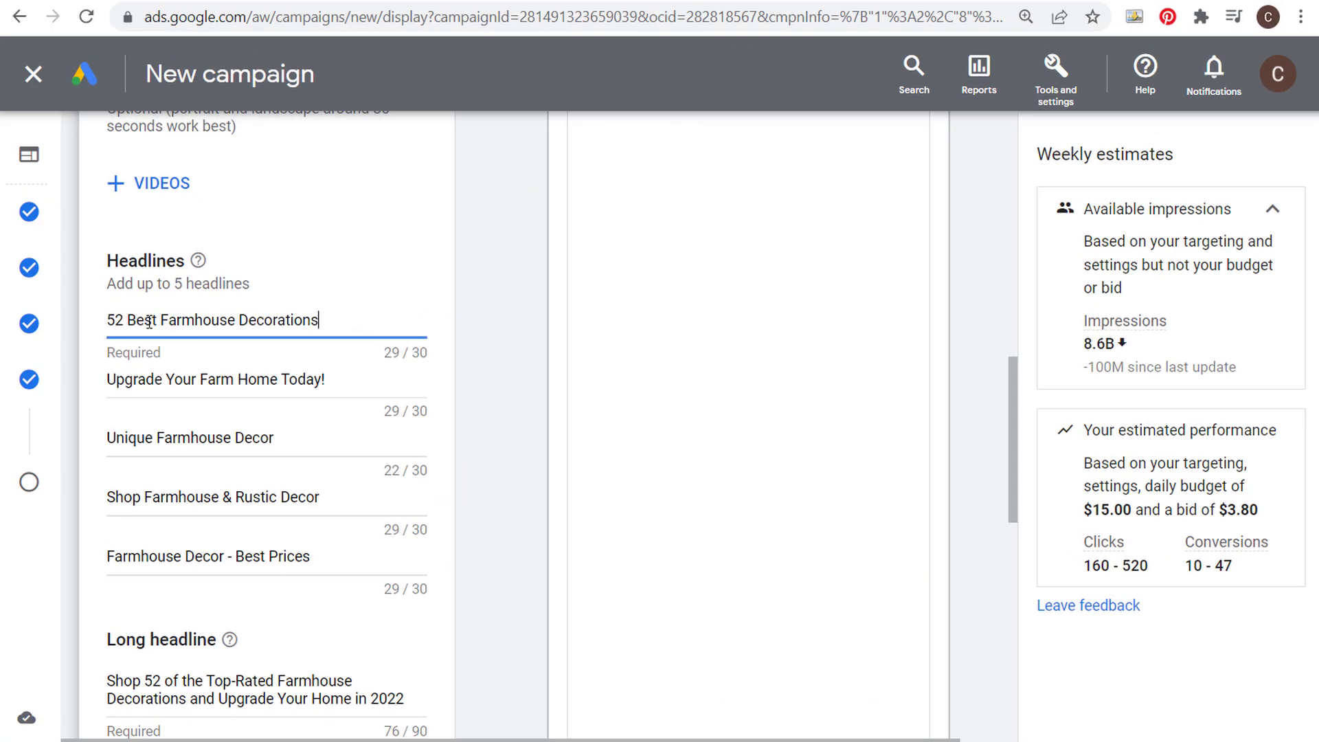
pyautogui.doubleClick(152, 319)
pyautogui.click(312, 316)
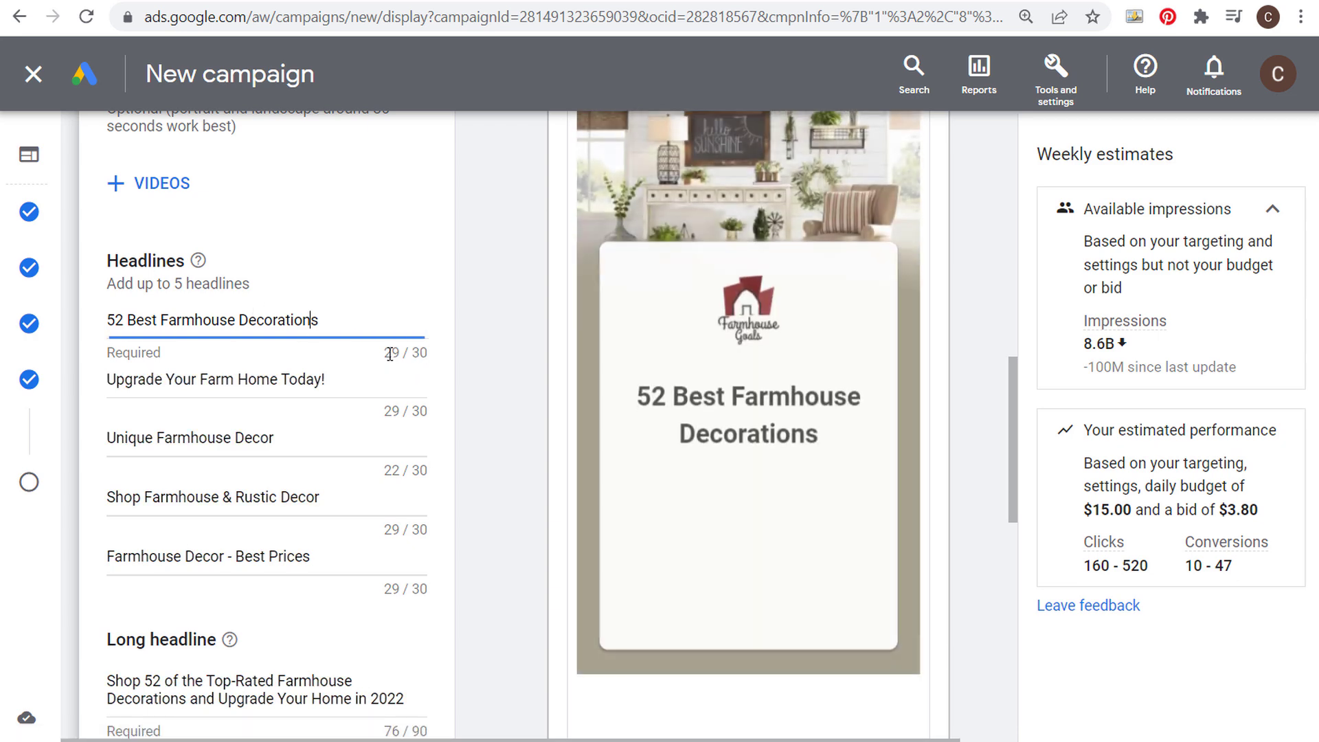
pyautogui.click(156, 382)
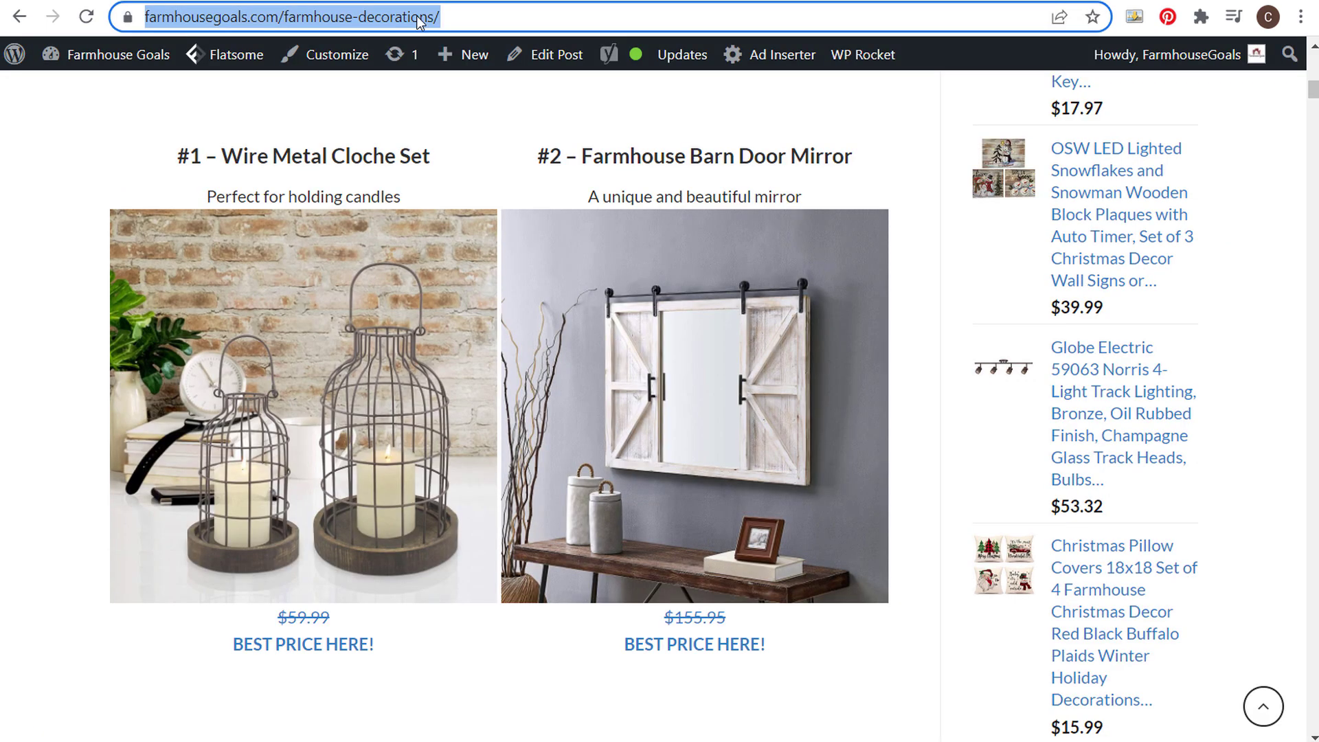
pyautogui.scroll(15, 332, 162)
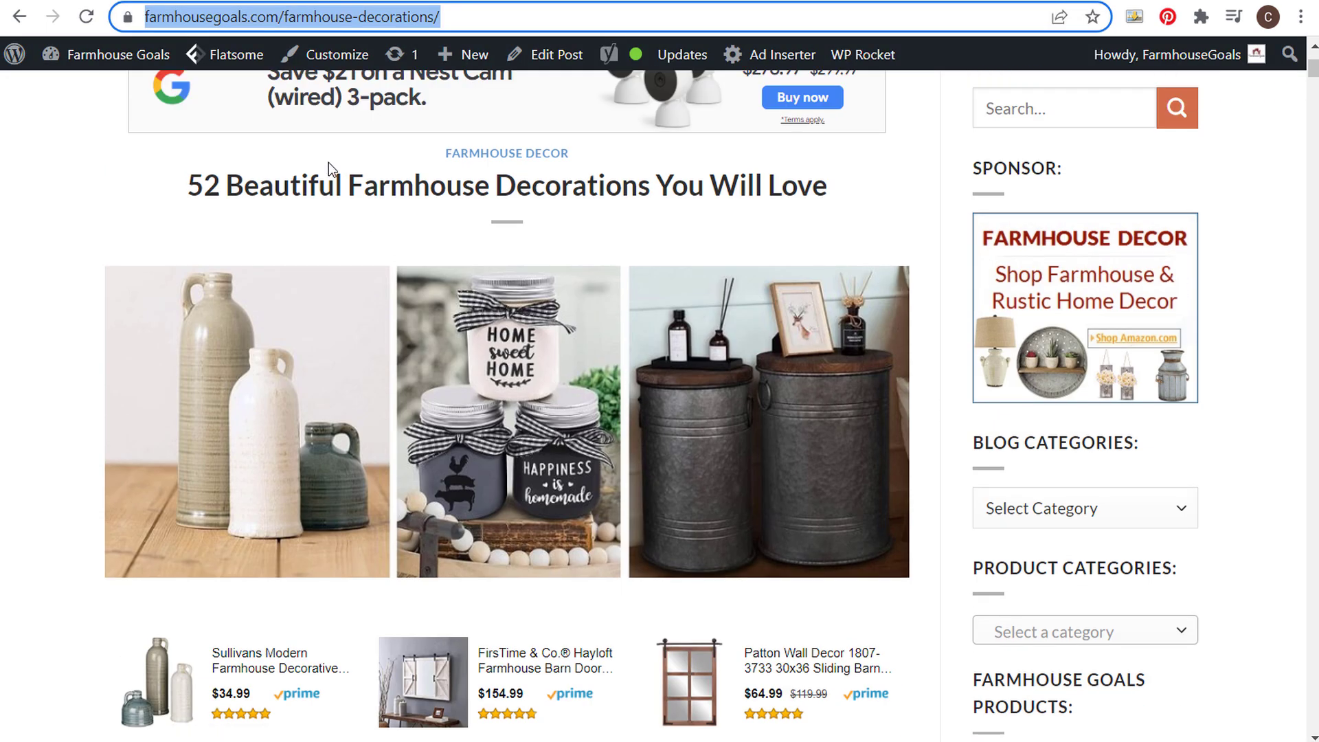
pyautogui.moveTo(206, 185); pyautogui.dragTo(531, 186)
pyautogui.click(570, 183)
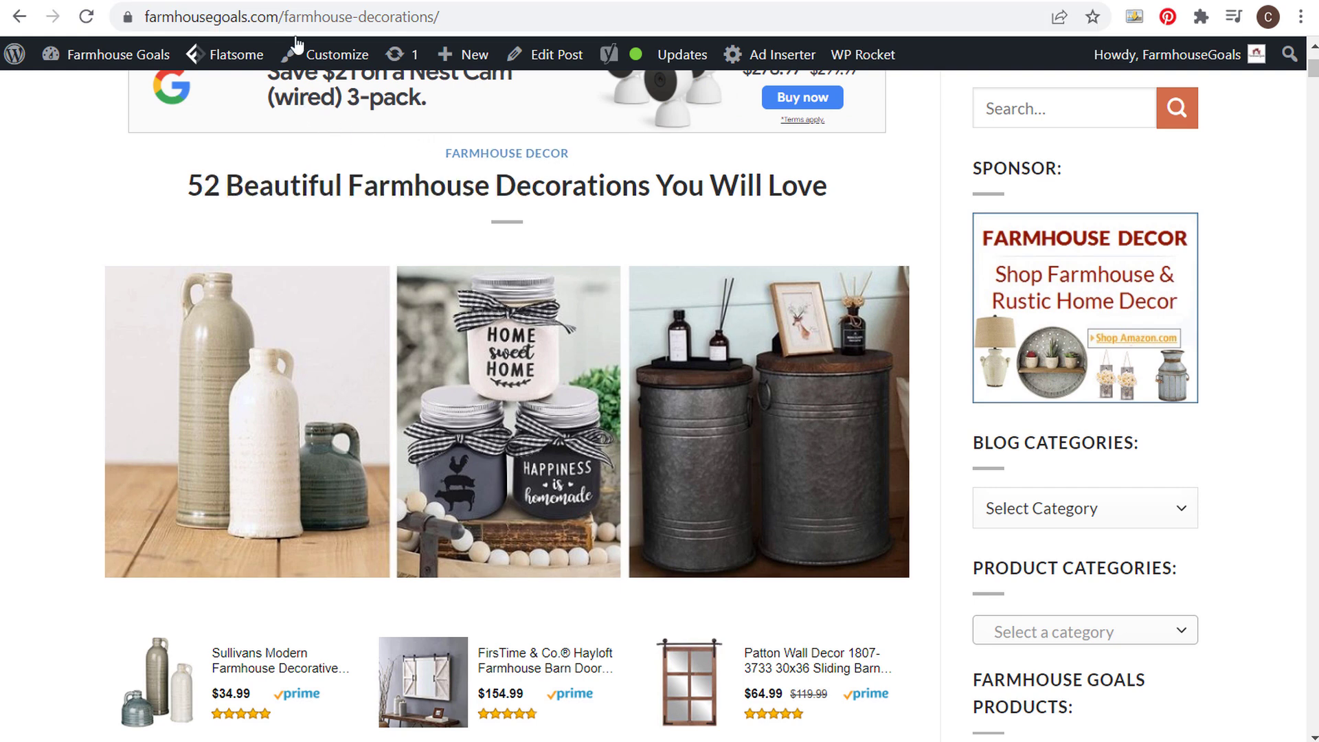
pyautogui.click(272, 175)
pyautogui.click(68, 2)
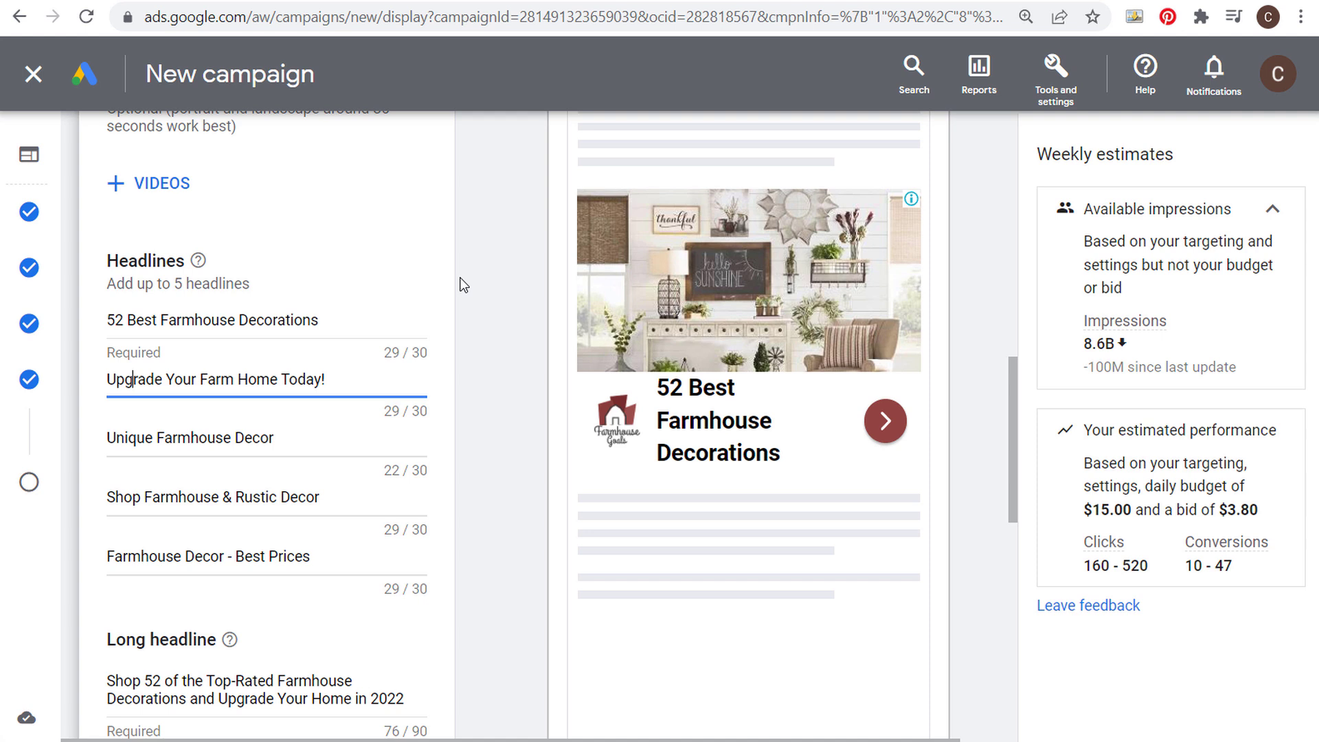
# Review the wording of the other four headlines, from "Upgrade Your Farm Home Today!" to "Farmhouse Decor - Best Prices"
pyautogui.click(207, 443)
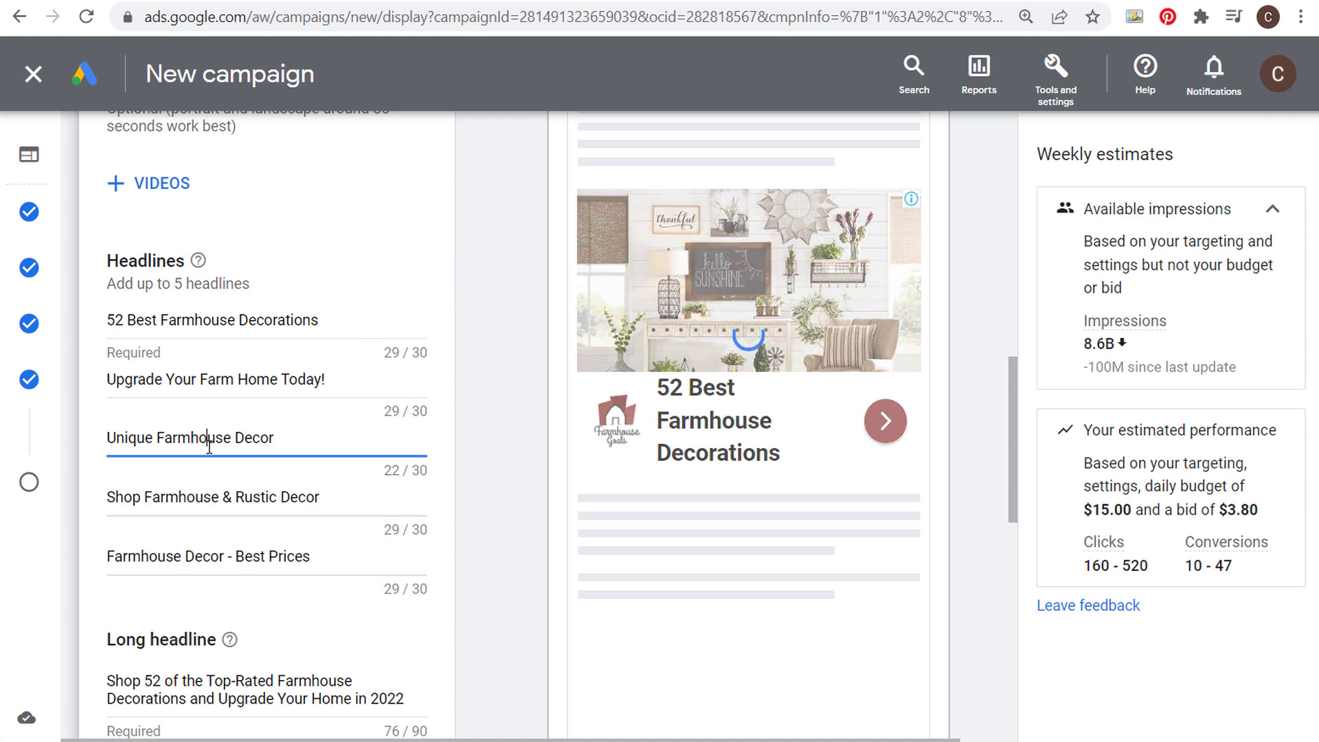
pyautogui.click(202, 497)
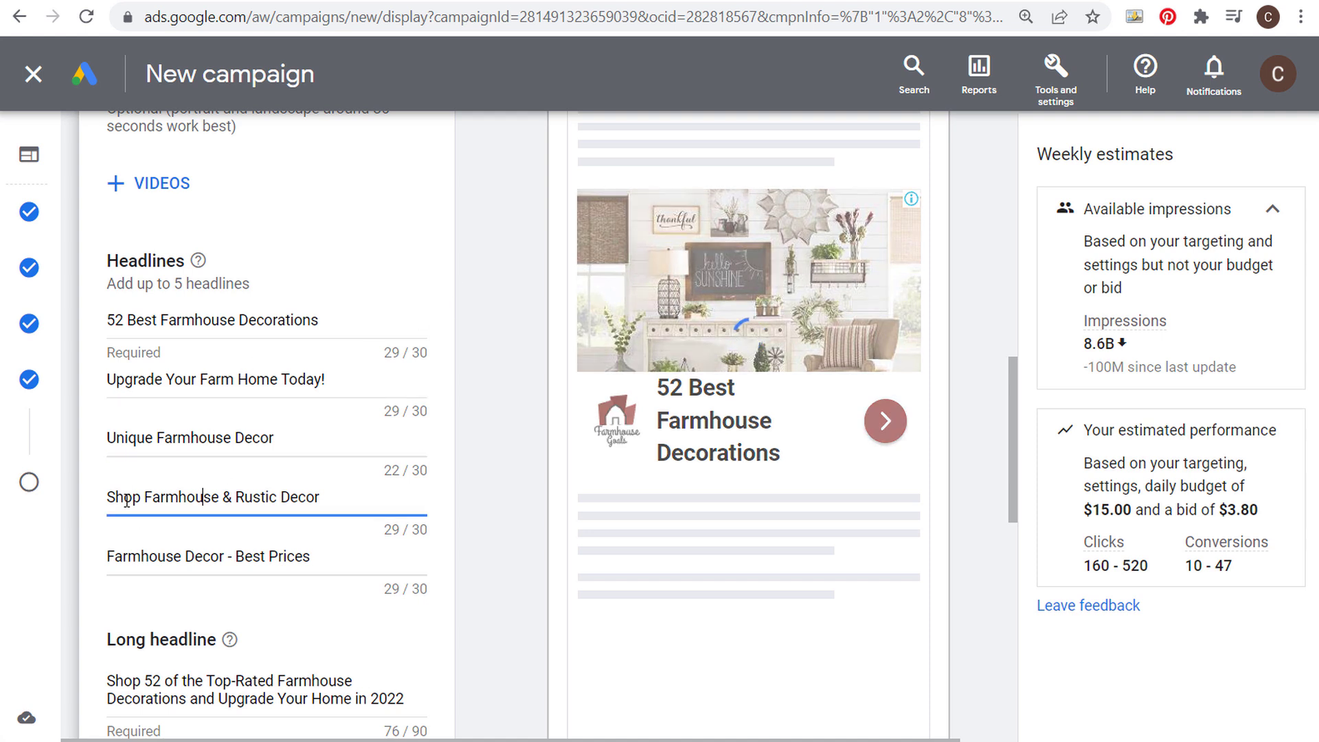
pyautogui.click(236, 496)
pyautogui.moveTo(310, 556); pyautogui.dragTo(232, 557)
pyautogui.click(492, 401)
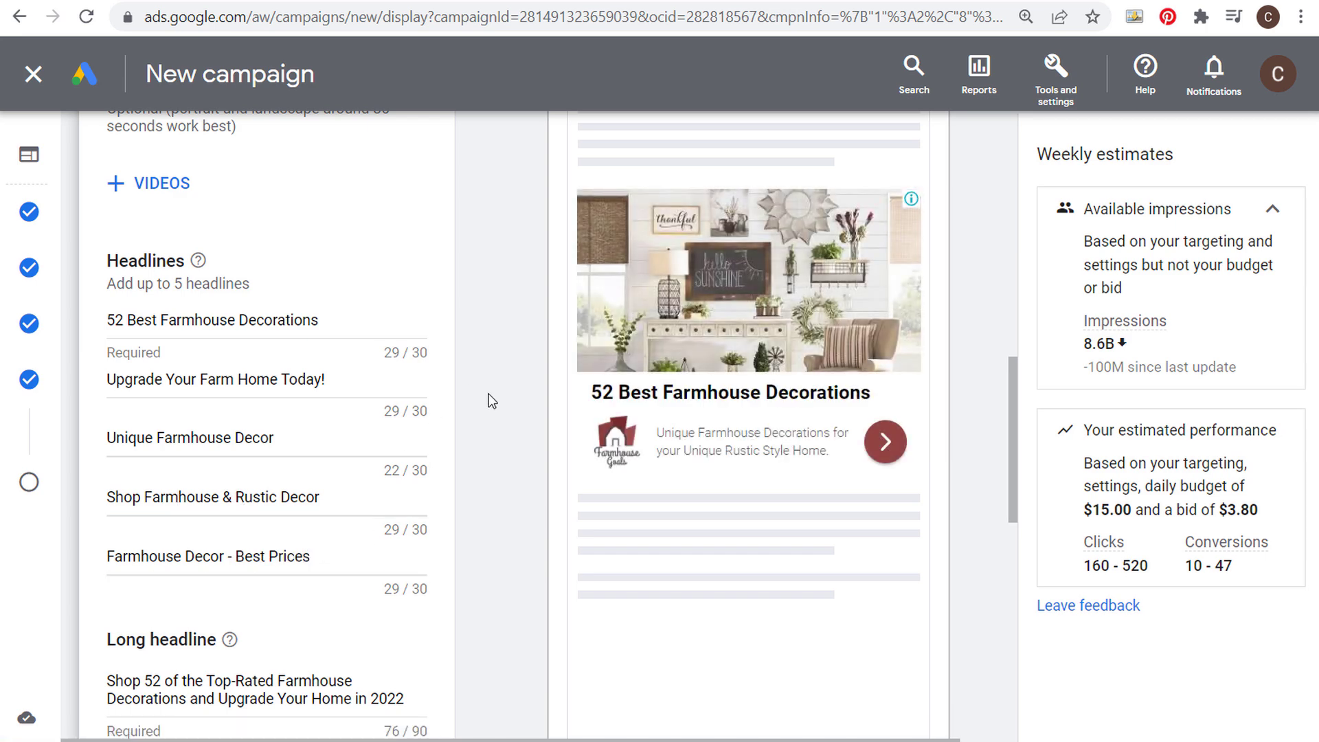
pyautogui.moveTo(149, 379); pyautogui.dragTo(286, 381)
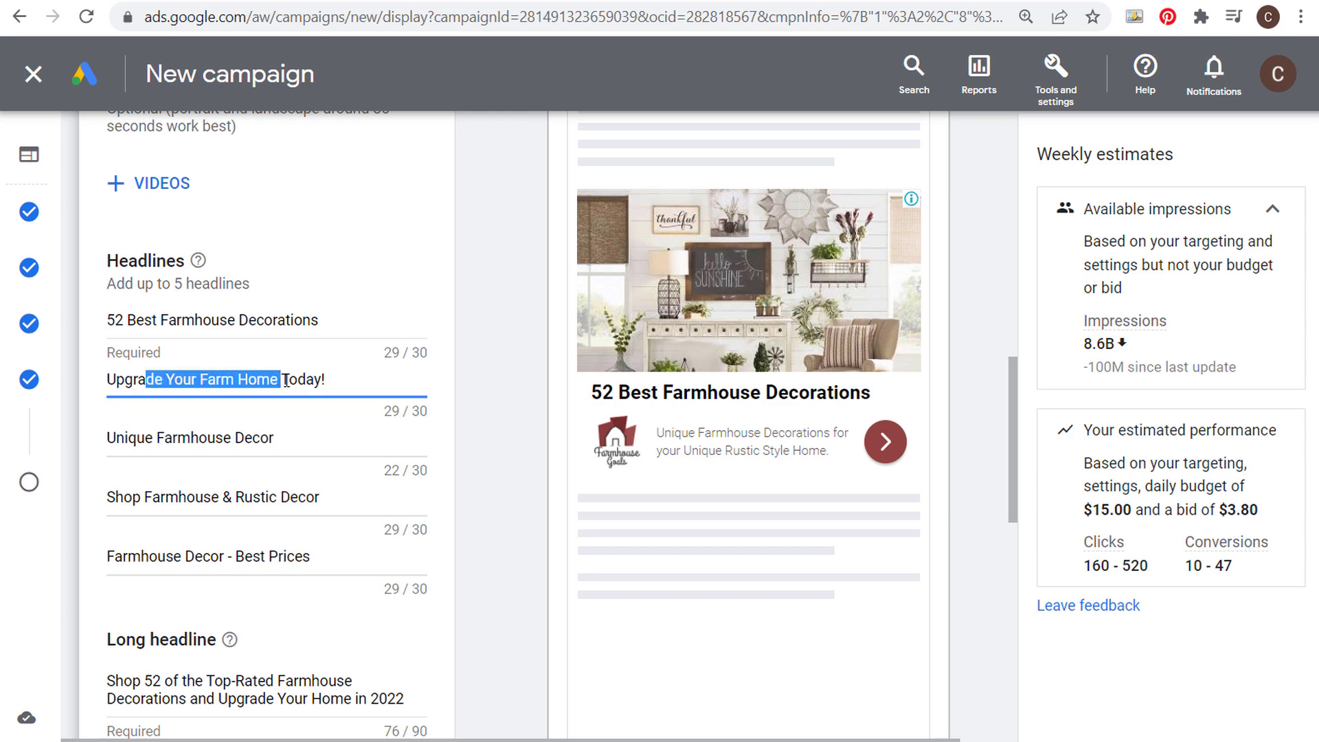
pyautogui.click(464, 383)
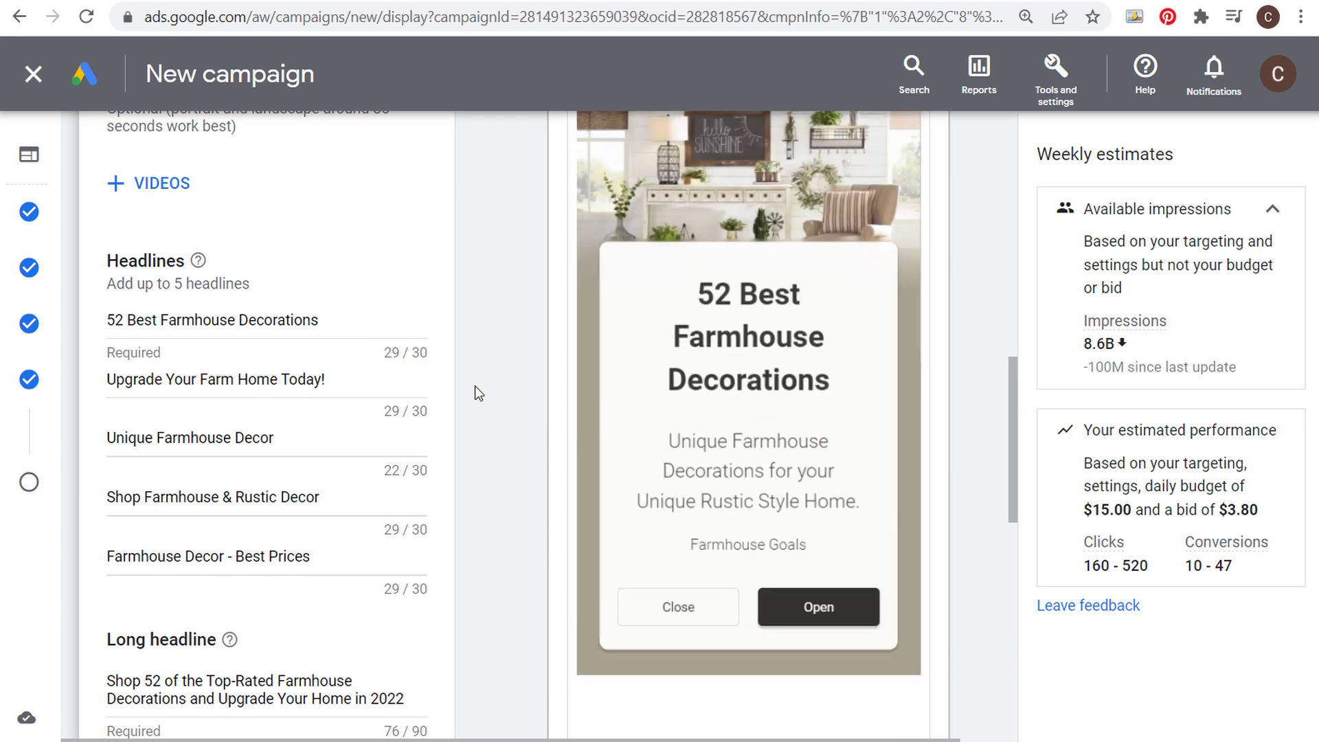
# Read through the ad's long headline and its descriptions, checking their wording
pyautogui.scroll(-5, 453, 382)
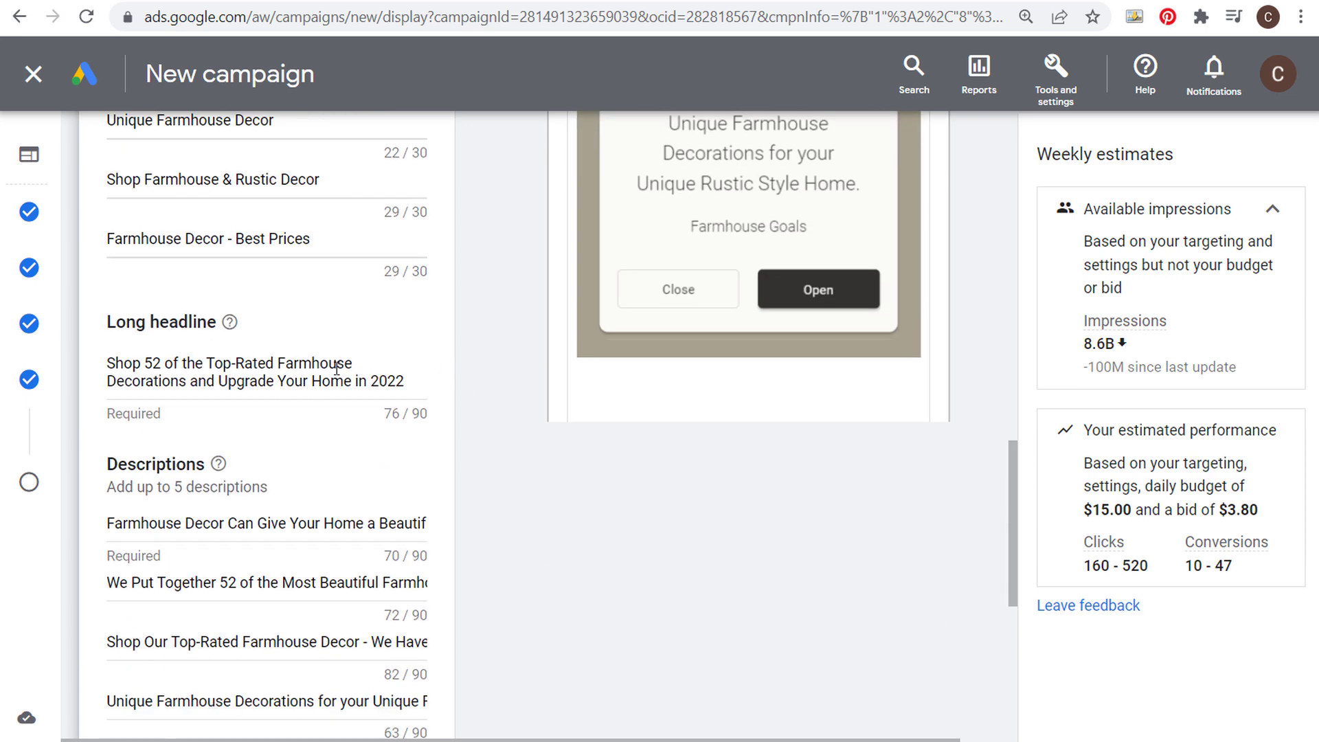
pyautogui.moveTo(123, 364); pyautogui.dragTo(447, 389)
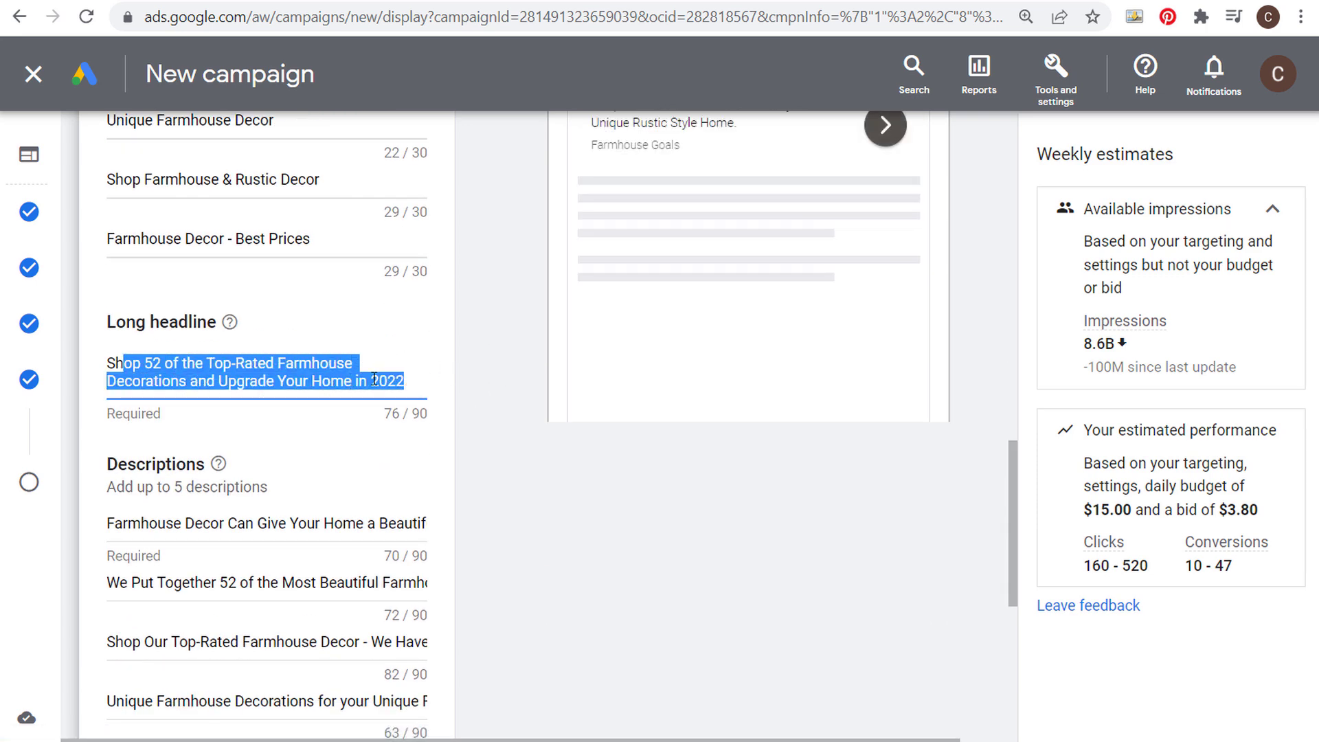
pyautogui.moveTo(114, 364); pyautogui.dragTo(356, 362)
pyautogui.click(356, 362)
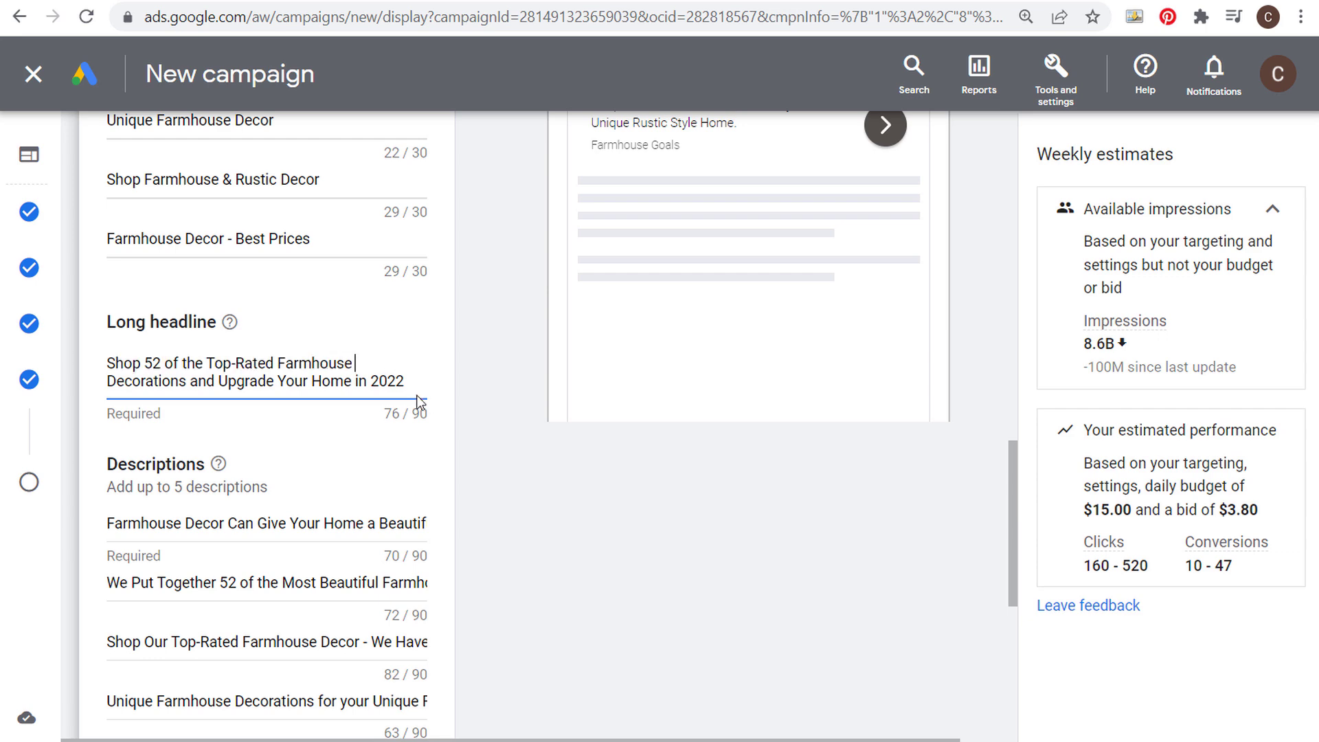
pyautogui.scroll(-3, 515, 430)
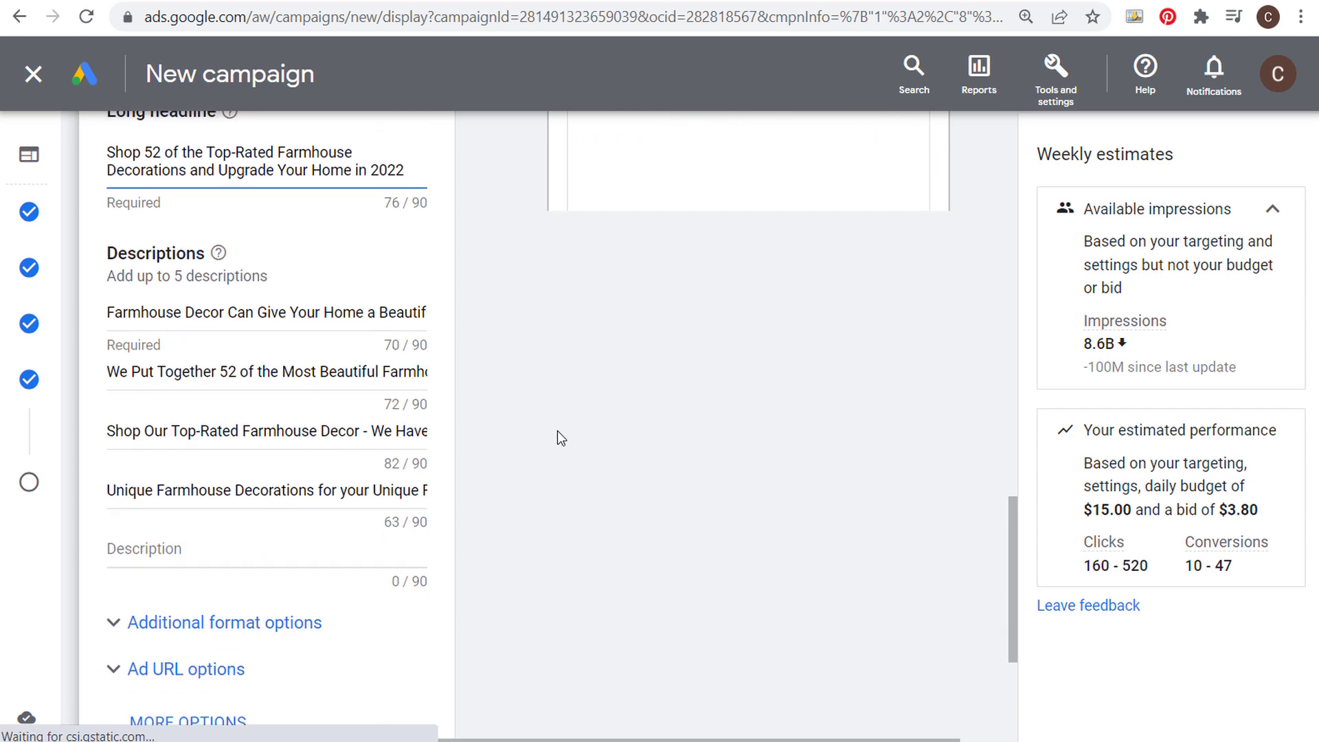
pyautogui.moveTo(219, 313); pyautogui.dragTo(718, 309)
pyautogui.click(718, 311)
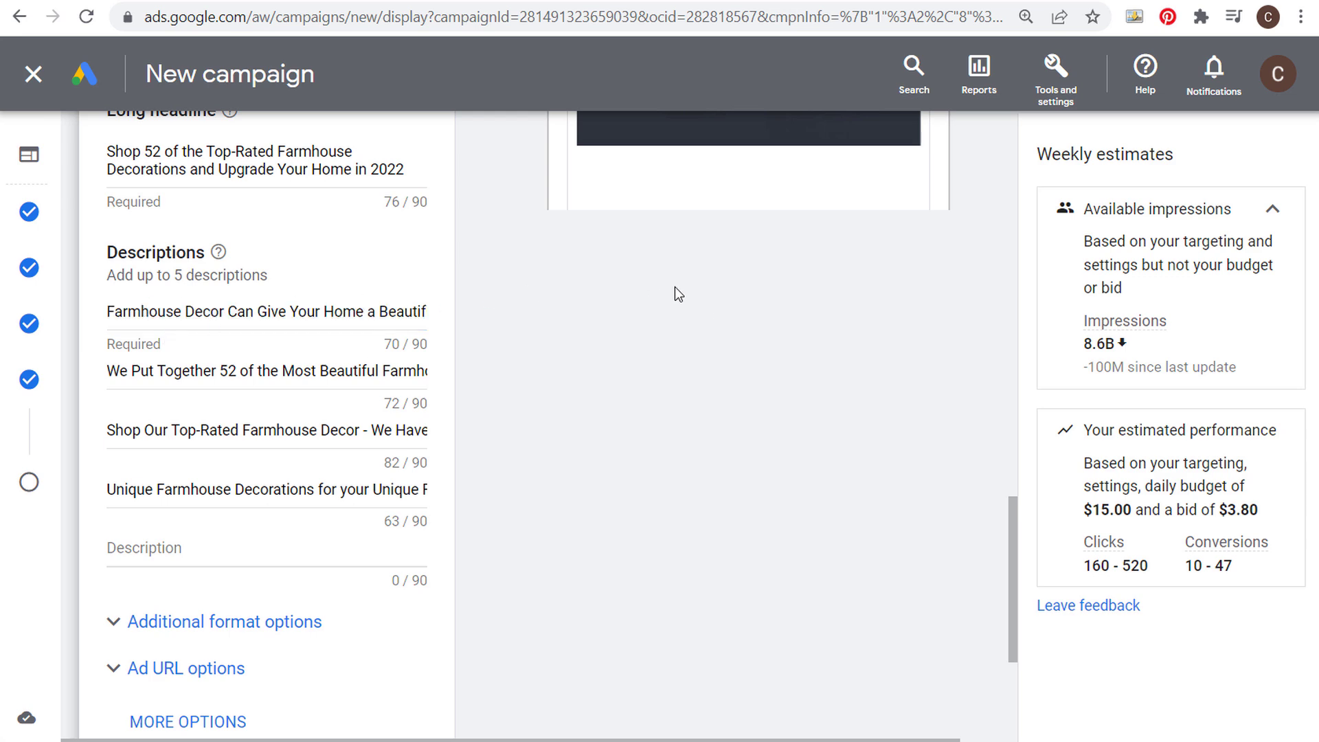
# Create the responsive display ad with the entered headlines, long headline and descriptions
pyautogui.scroll(-2, 618, 316)
pyautogui.scroll(-3, 608, 315)
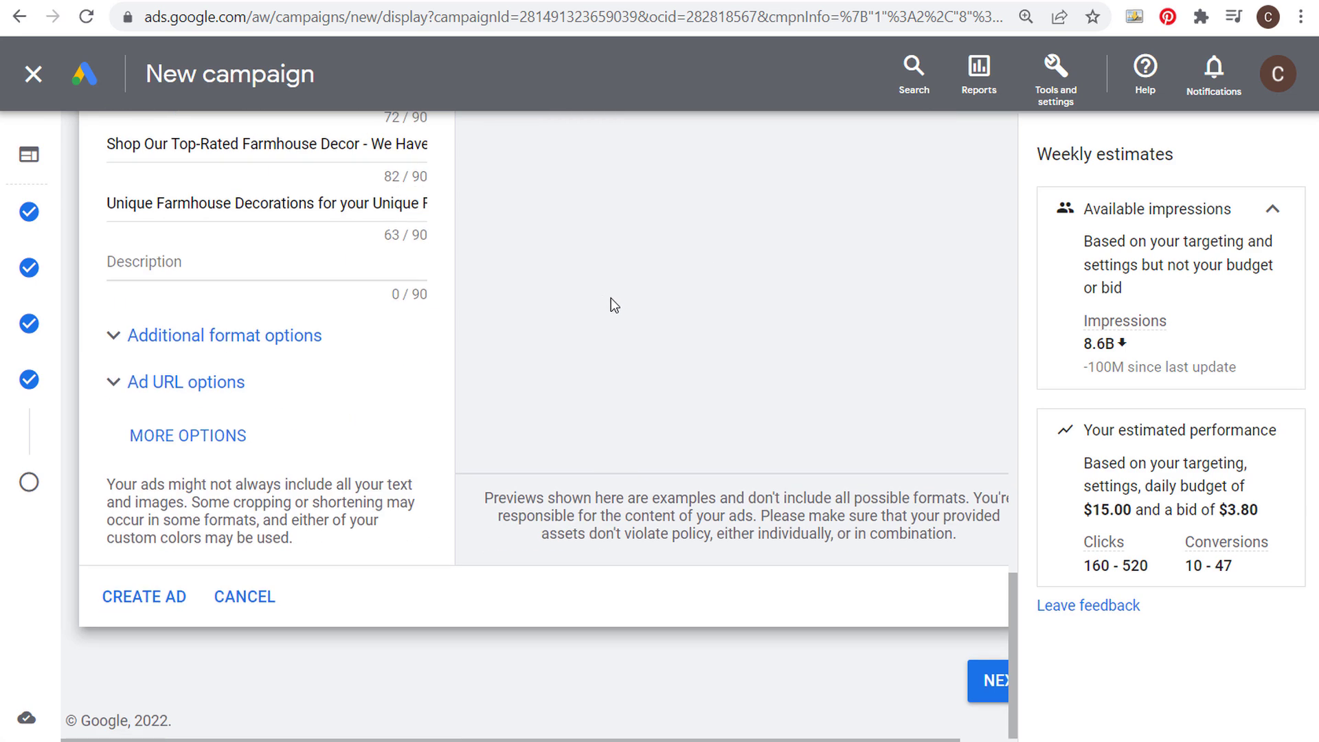
pyautogui.click(154, 608)
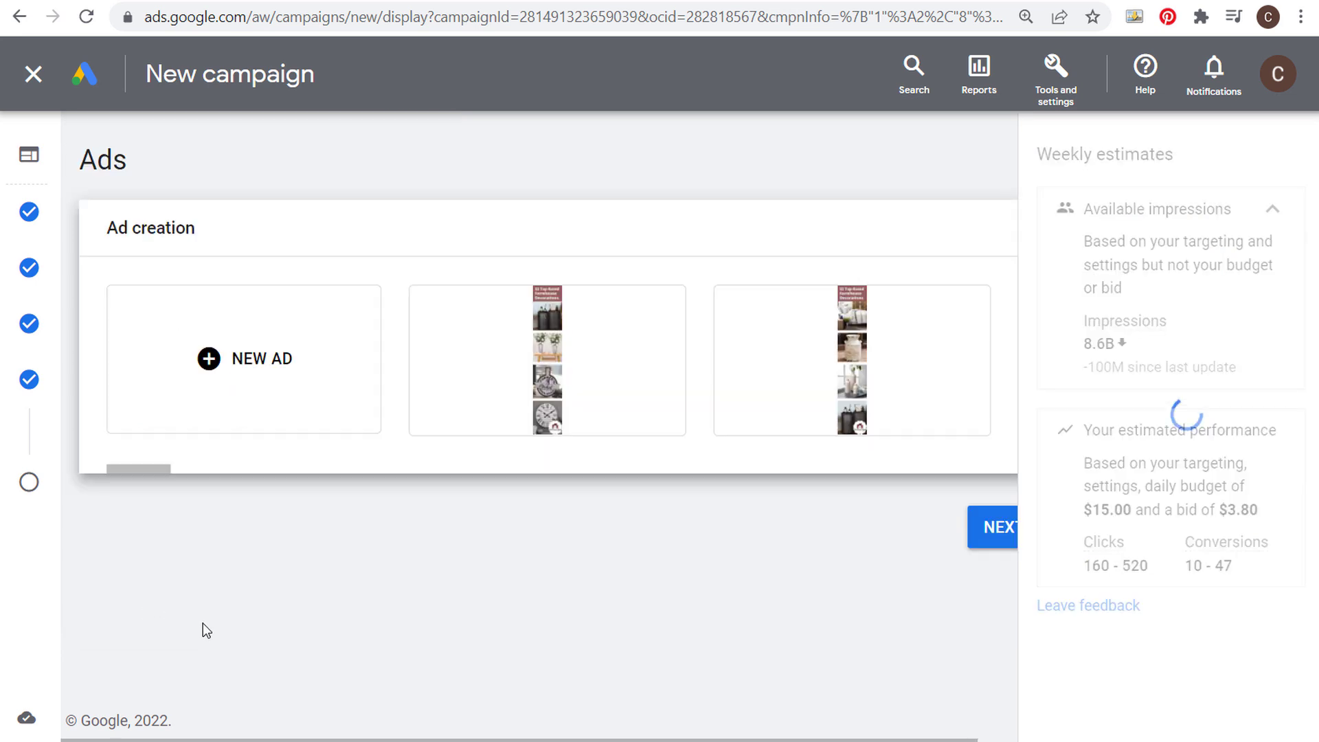
# Reopen the newly created responsive ad at the end of the ad list, check its text assets and close it by applying changes
pyautogui.moveTo(139, 467); pyautogui.dragTo(1014, 436)
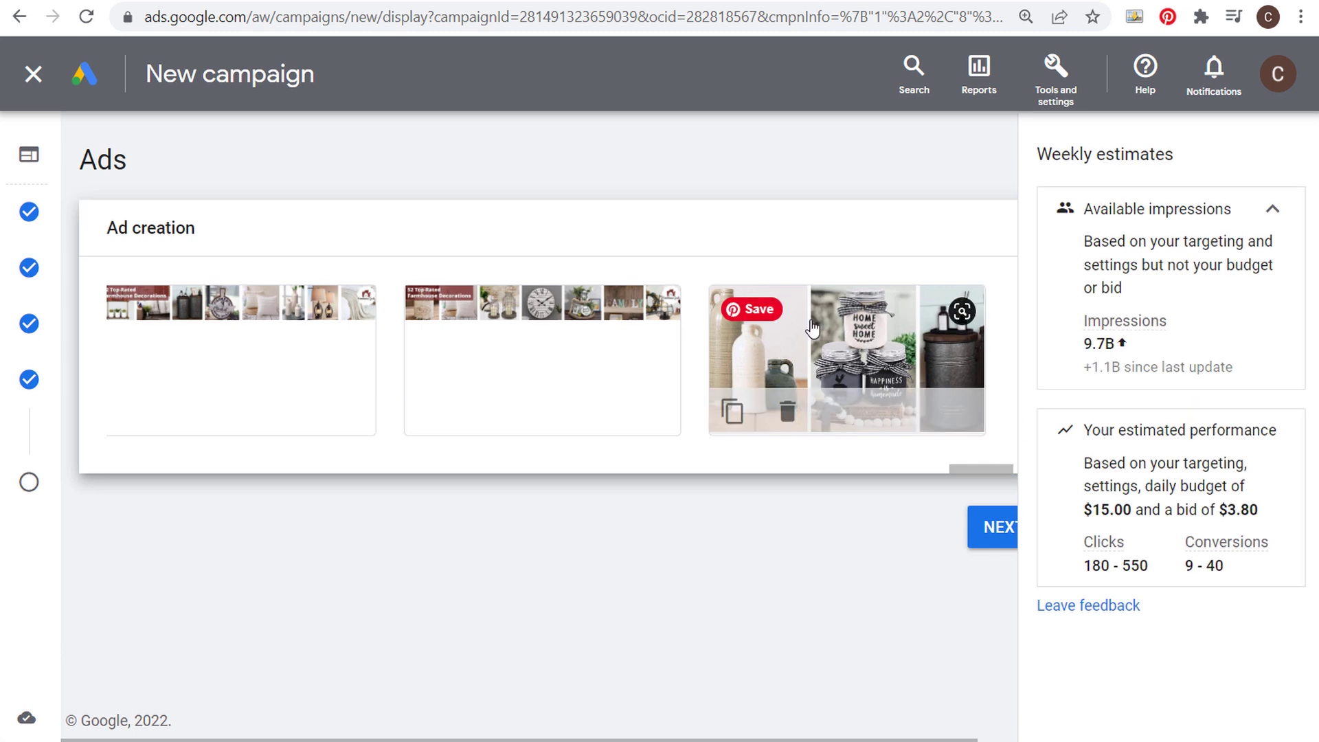
pyautogui.click(801, 354)
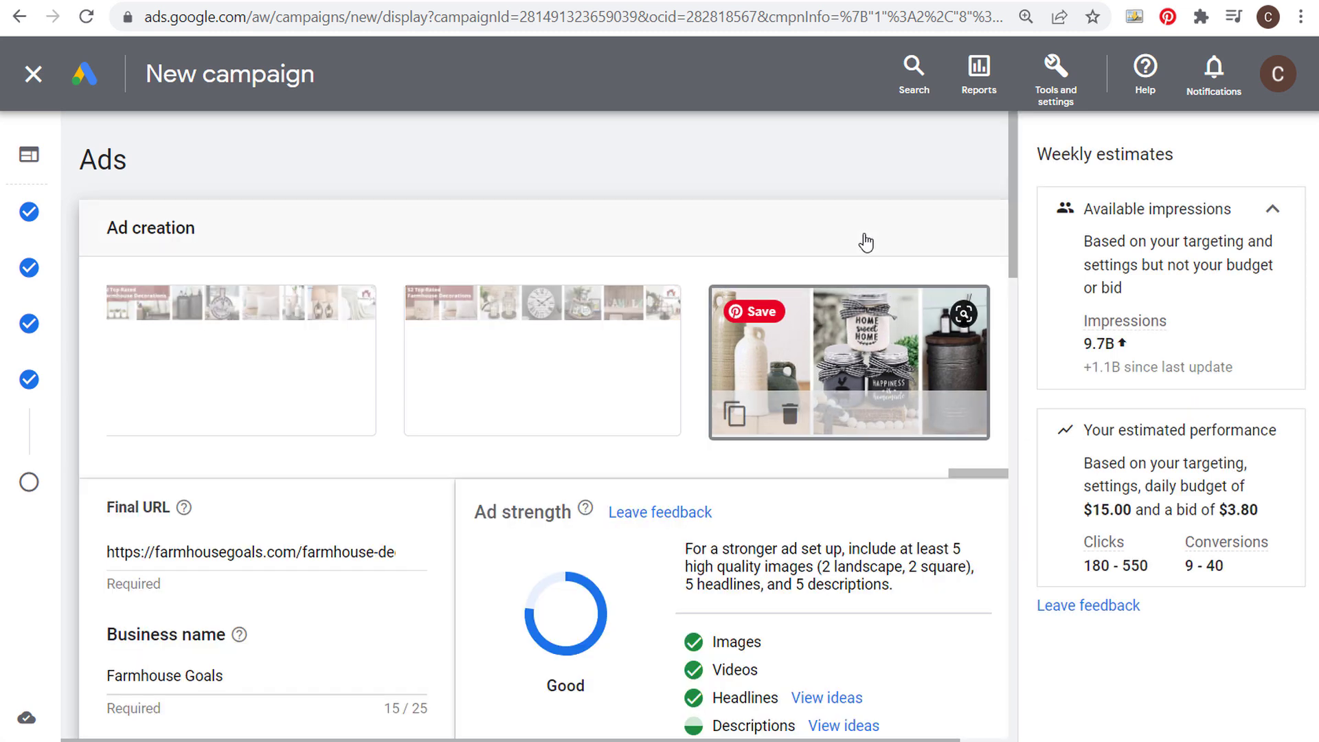
pyautogui.scroll(-8, 450, 416)
pyautogui.scroll(-15, 176, 261)
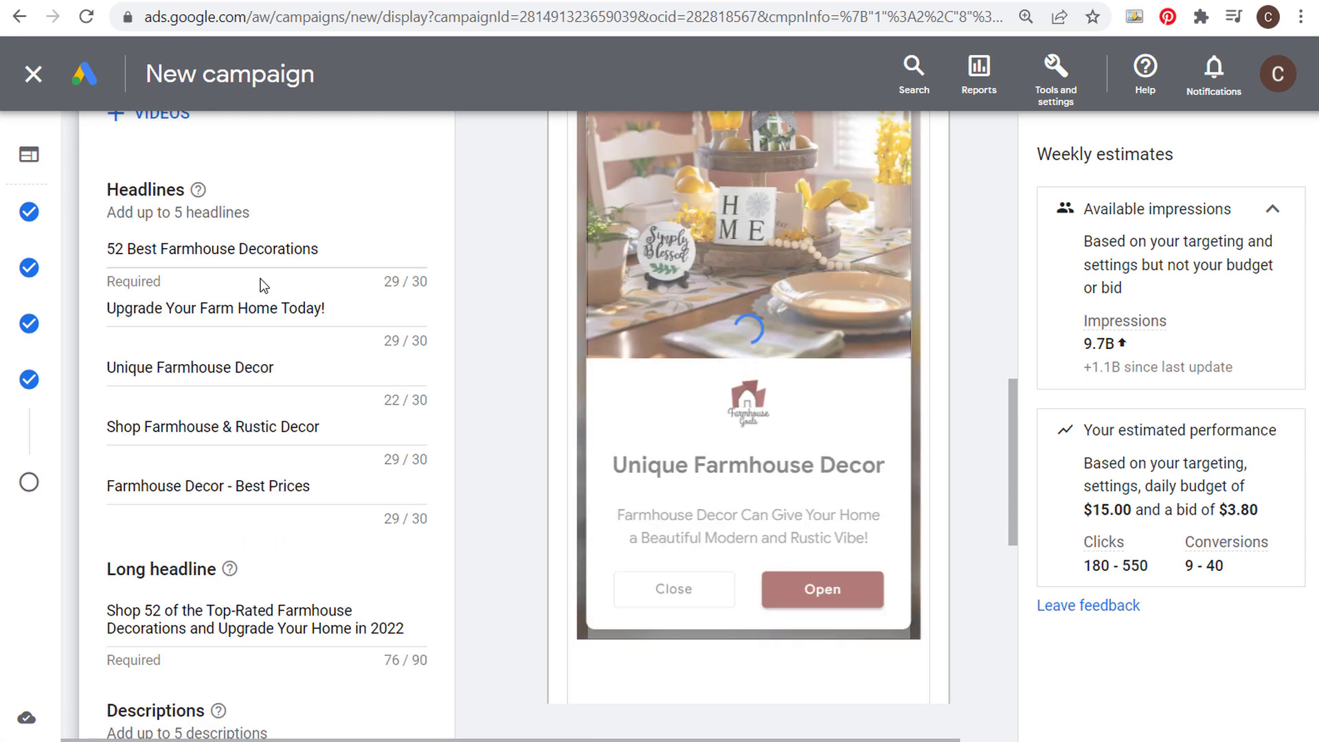
pyautogui.click(166, 598)
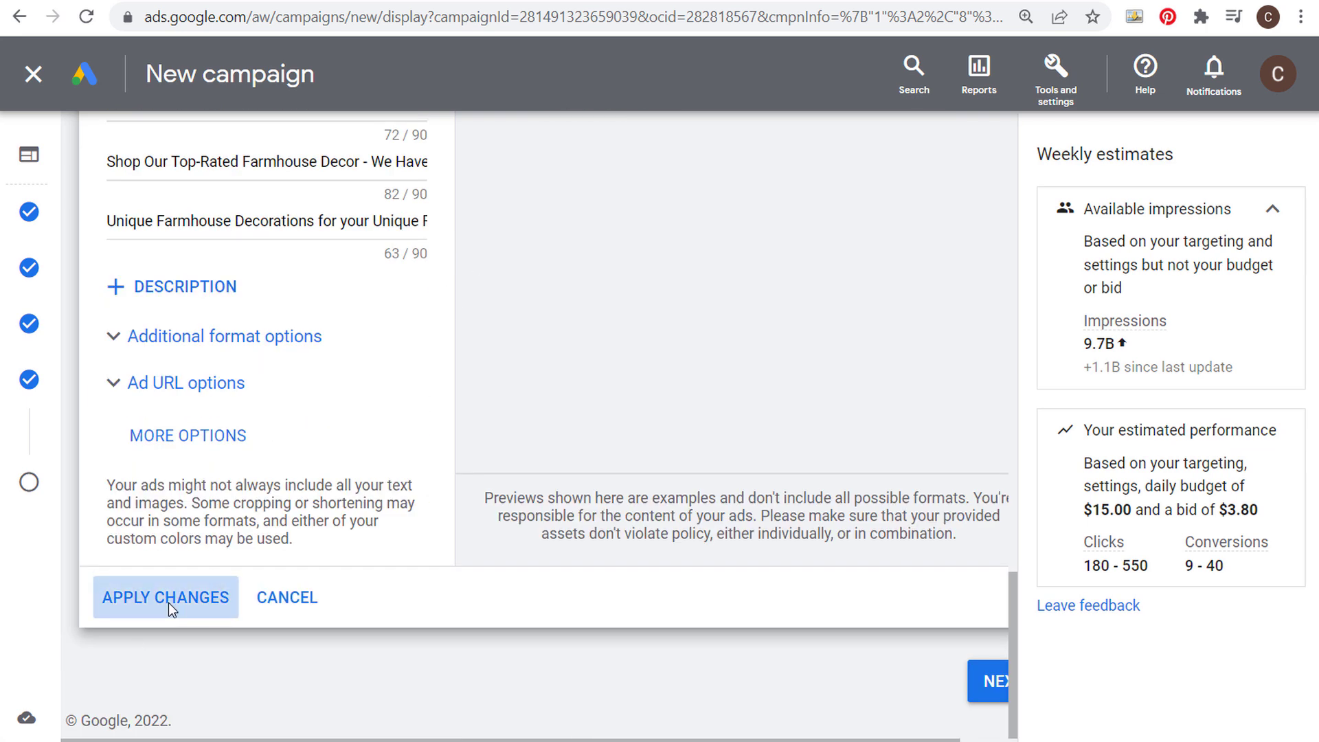
pyautogui.moveTo(383, 739); pyautogui.dragTo(424, 739)
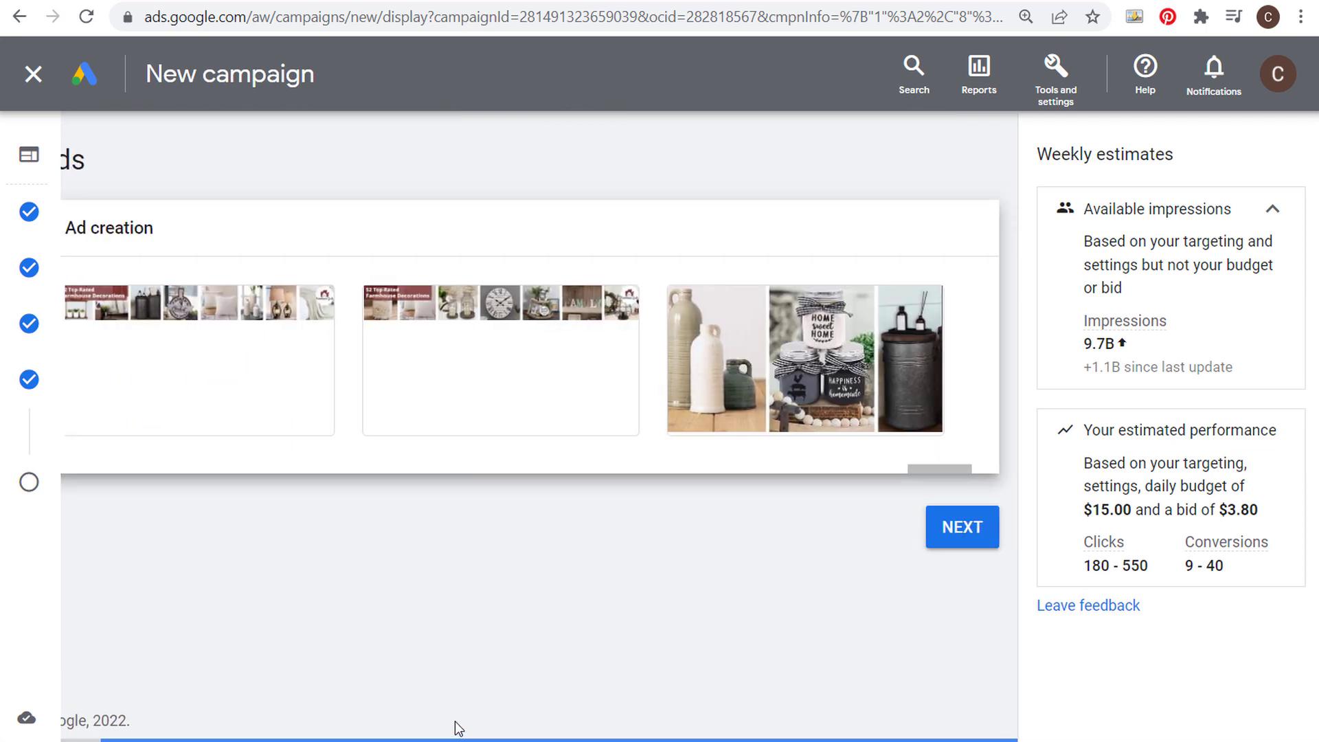
# Open the first uploaded image ad, "Farmhouse Decorations ad 120 x 600 px v1", from the start of the ad list and view its preview
pyautogui.moveTo(513, 357)
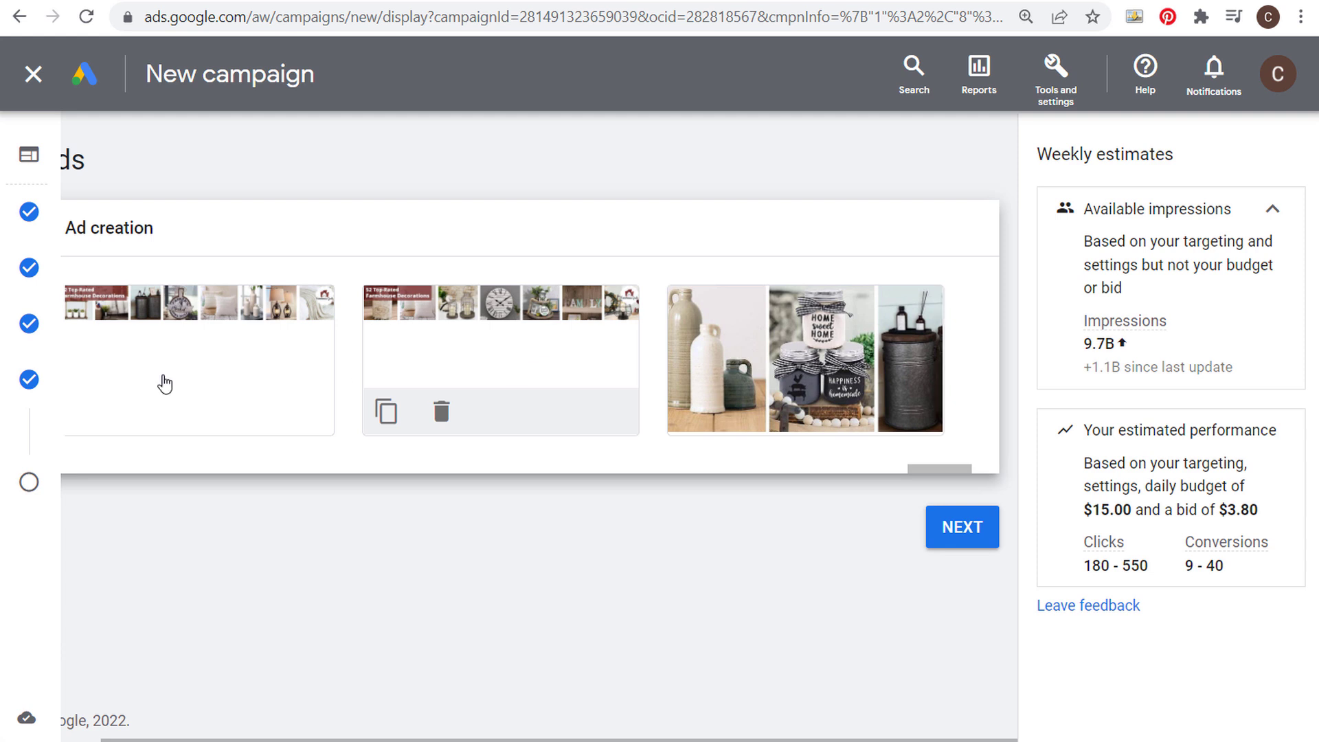
pyautogui.moveTo(110, 284)
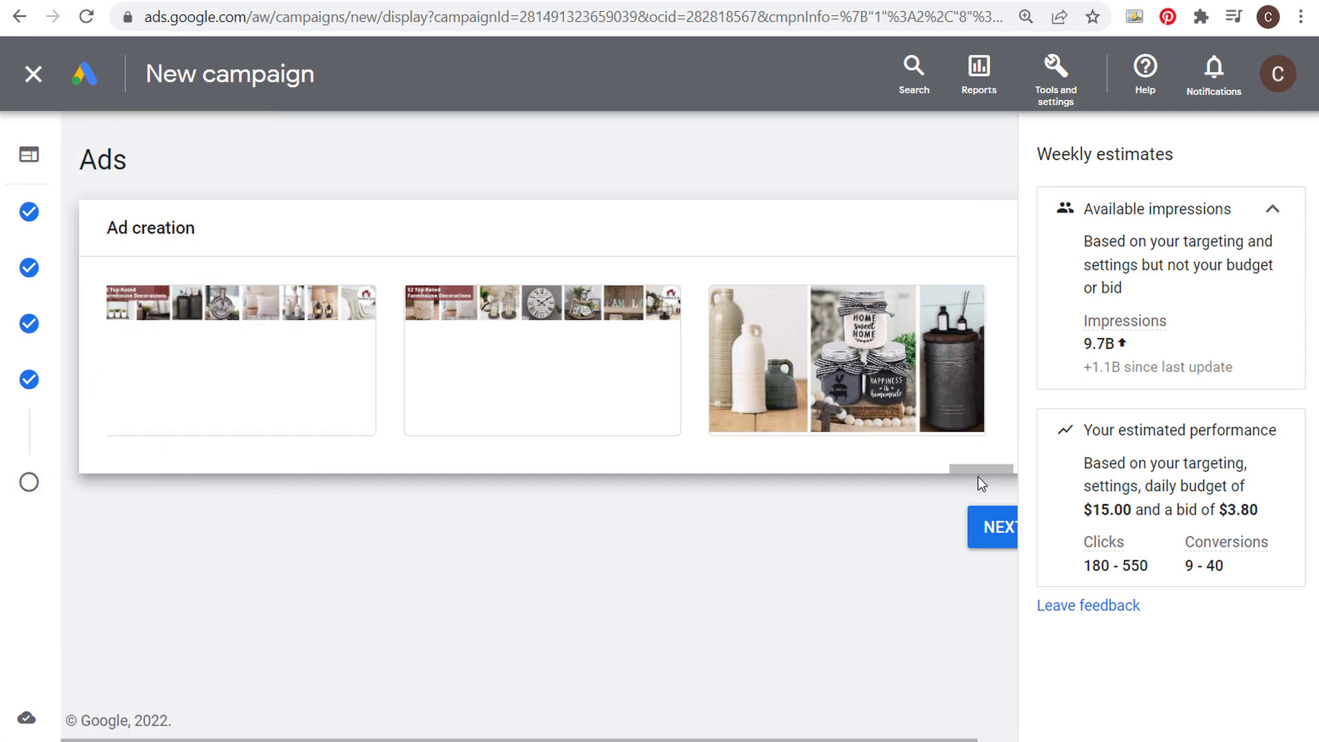
pyautogui.moveTo(977, 471); pyautogui.dragTo(97, 456)
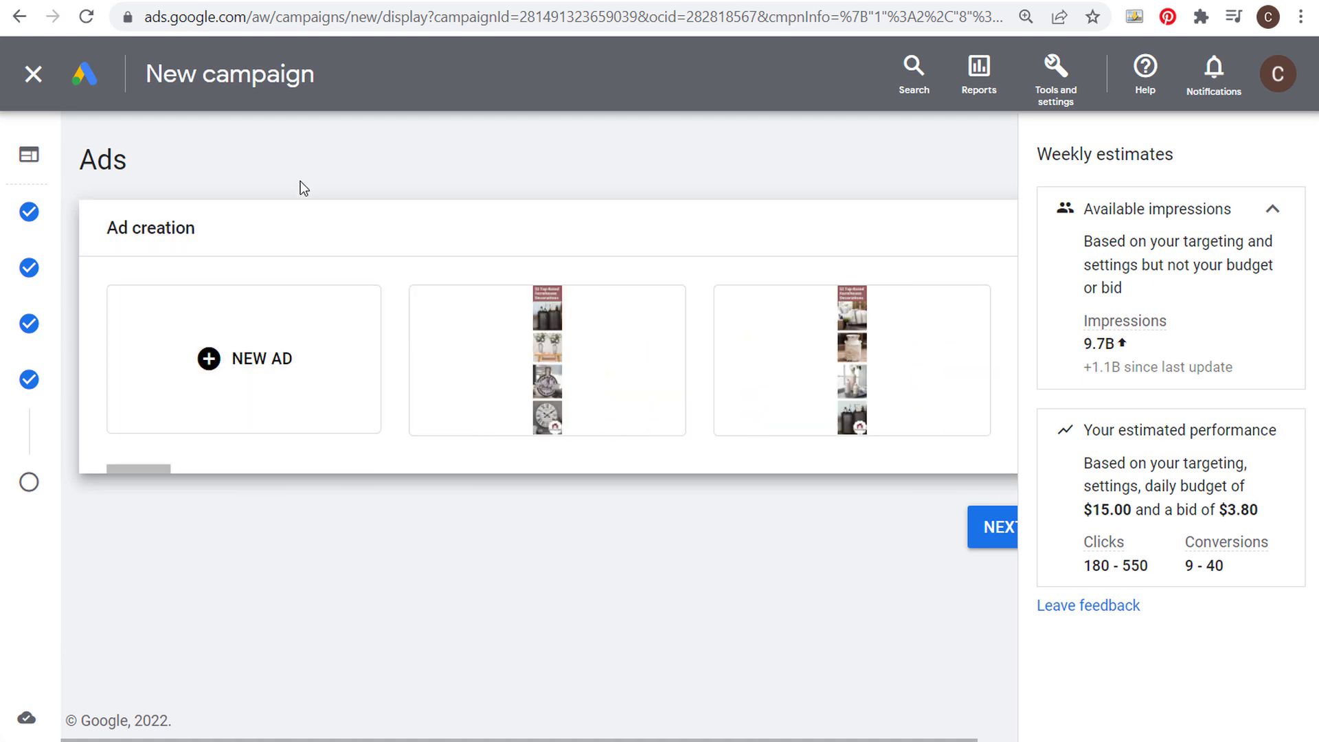
pyautogui.click(557, 355)
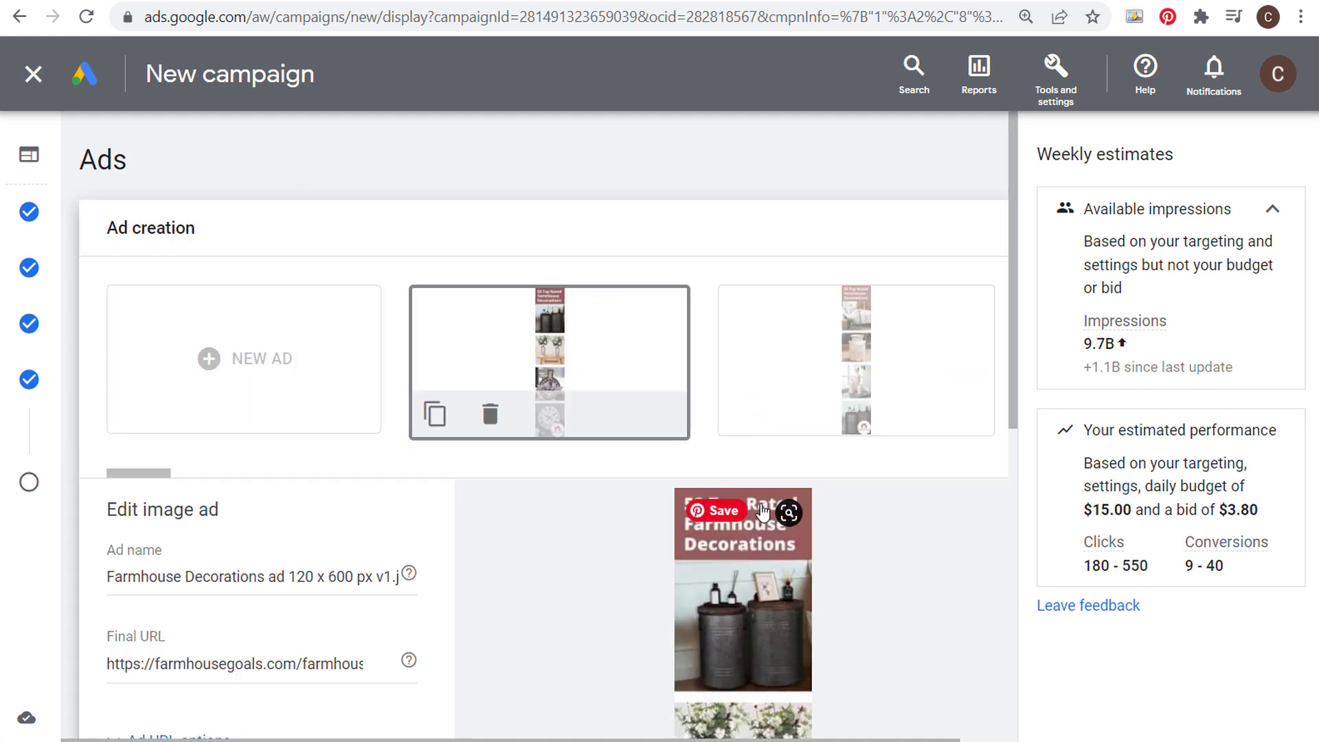
pyautogui.scroll(-5, 716, 376)
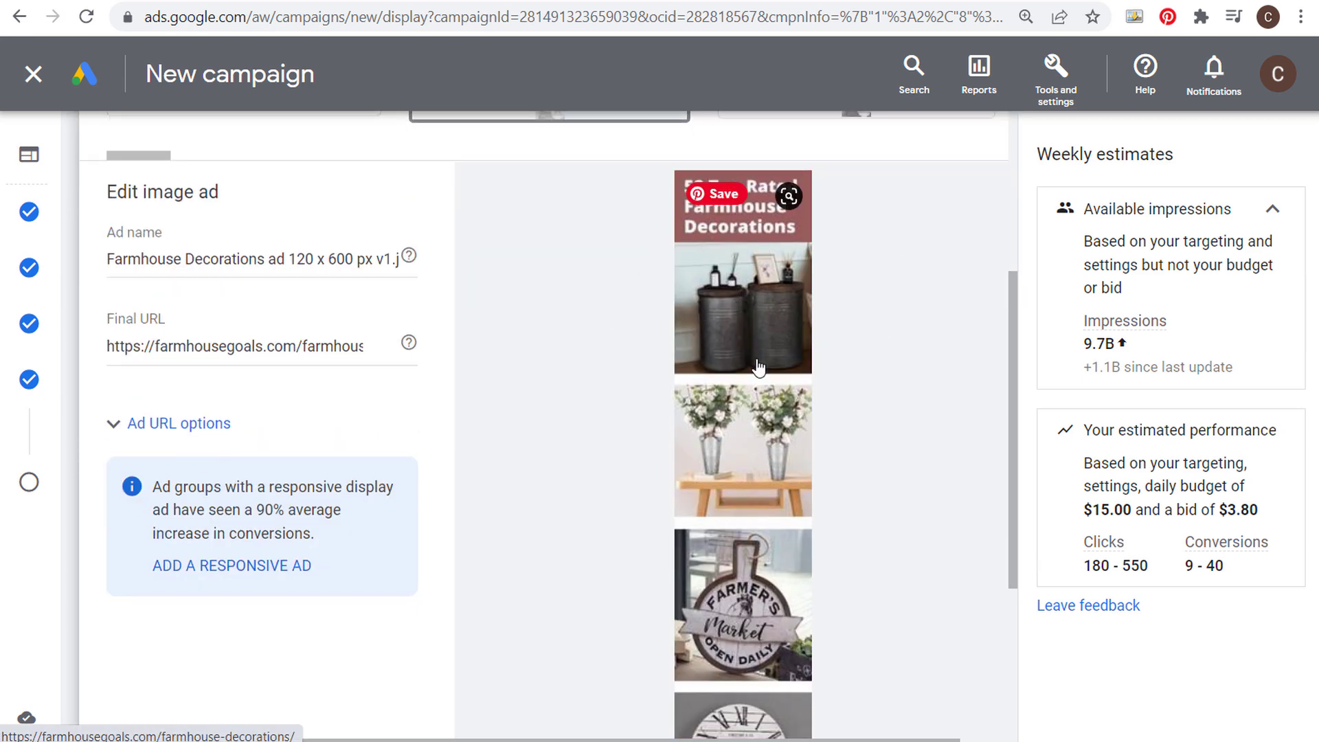
# Switch to the Canva banner design, try brand brown on the page 1 title background, and restore the dark red
pyautogui.hotkey('alt', 'Tab')
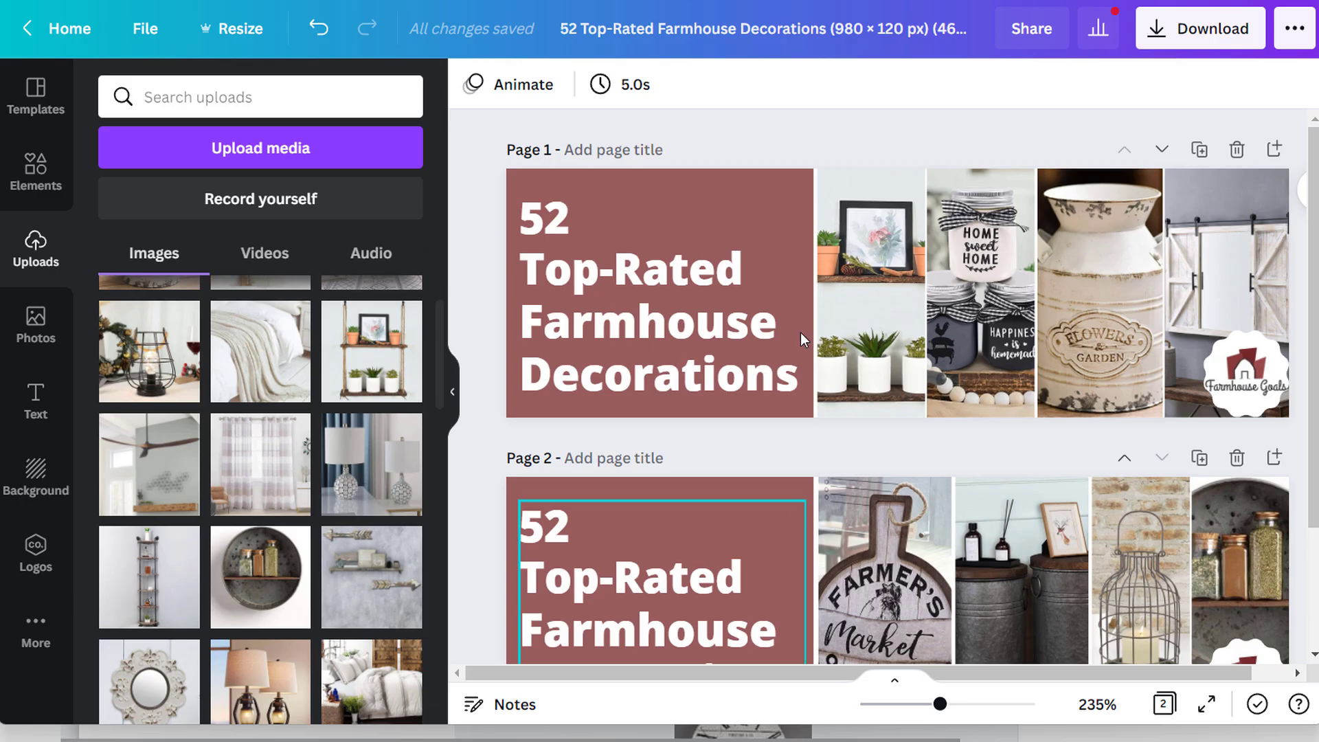
pyautogui.click(789, 176)
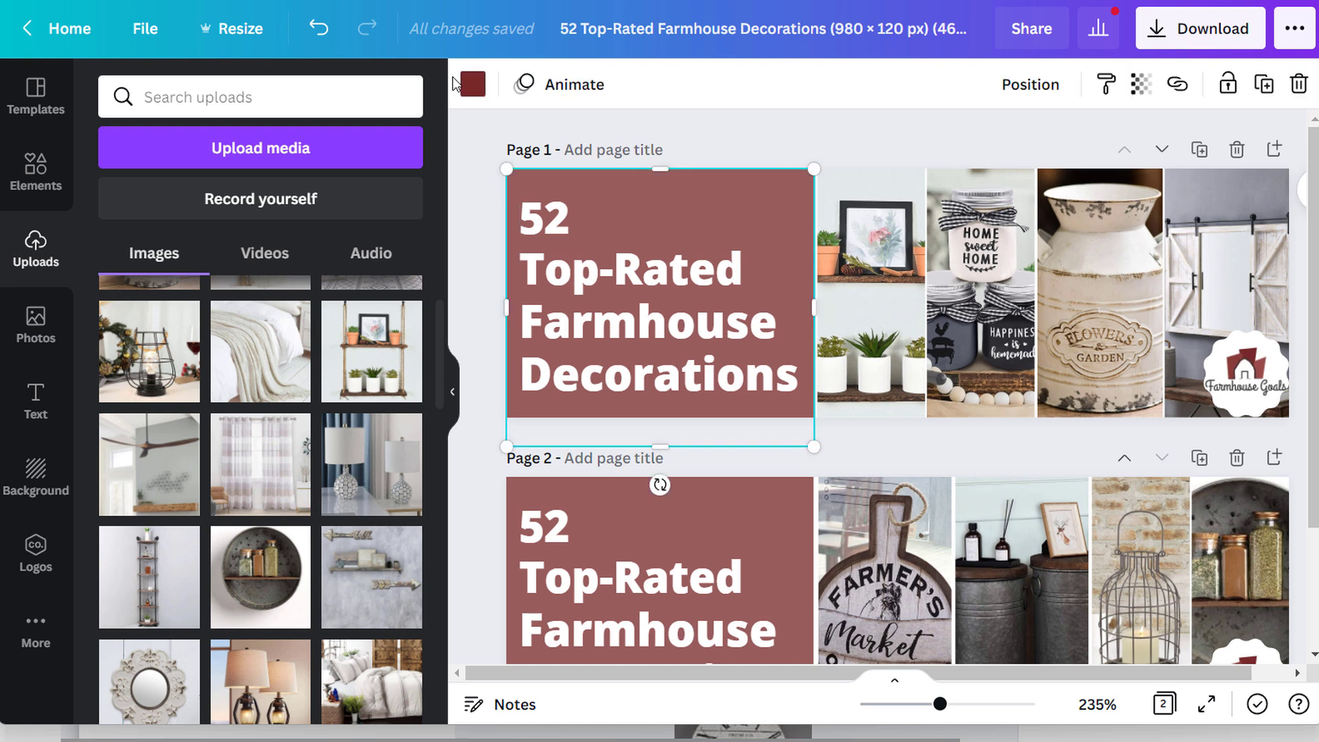
pyautogui.click(473, 84)
pyautogui.click(397, 336)
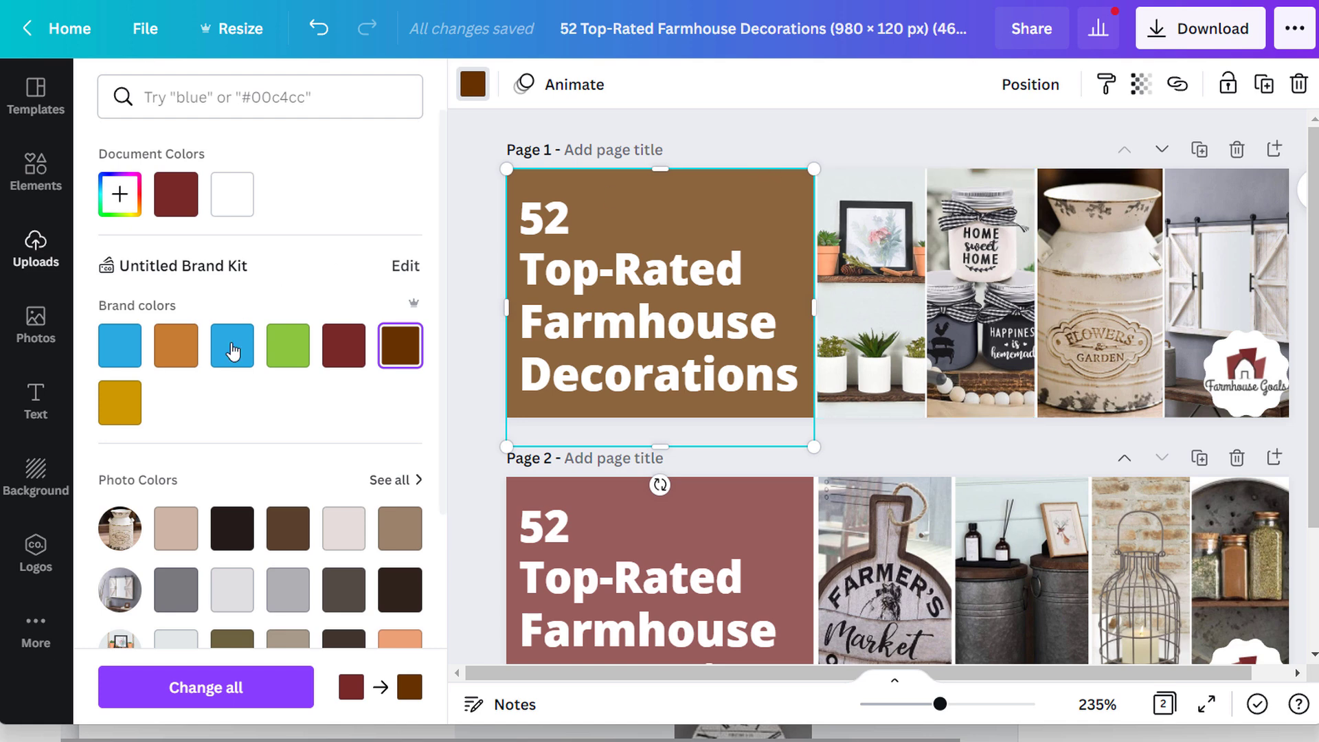
pyautogui.click(349, 365)
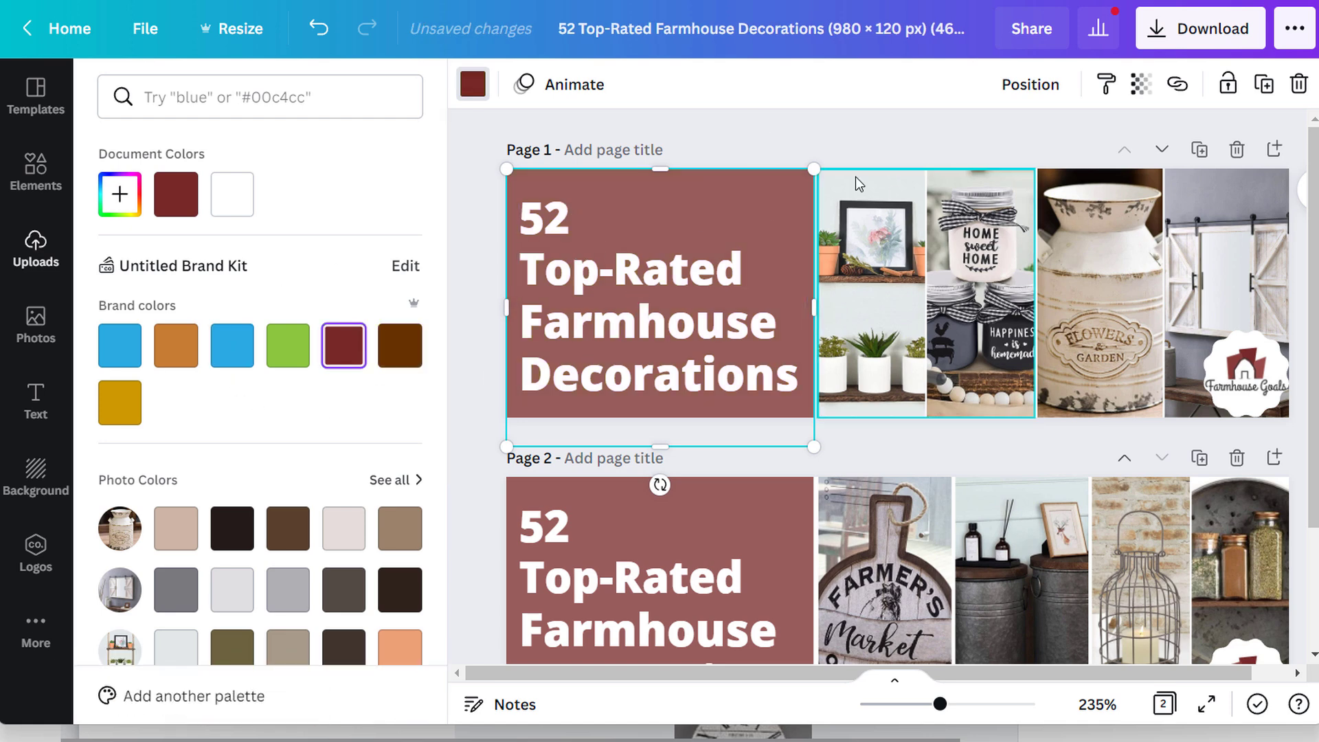
pyautogui.click(836, 122)
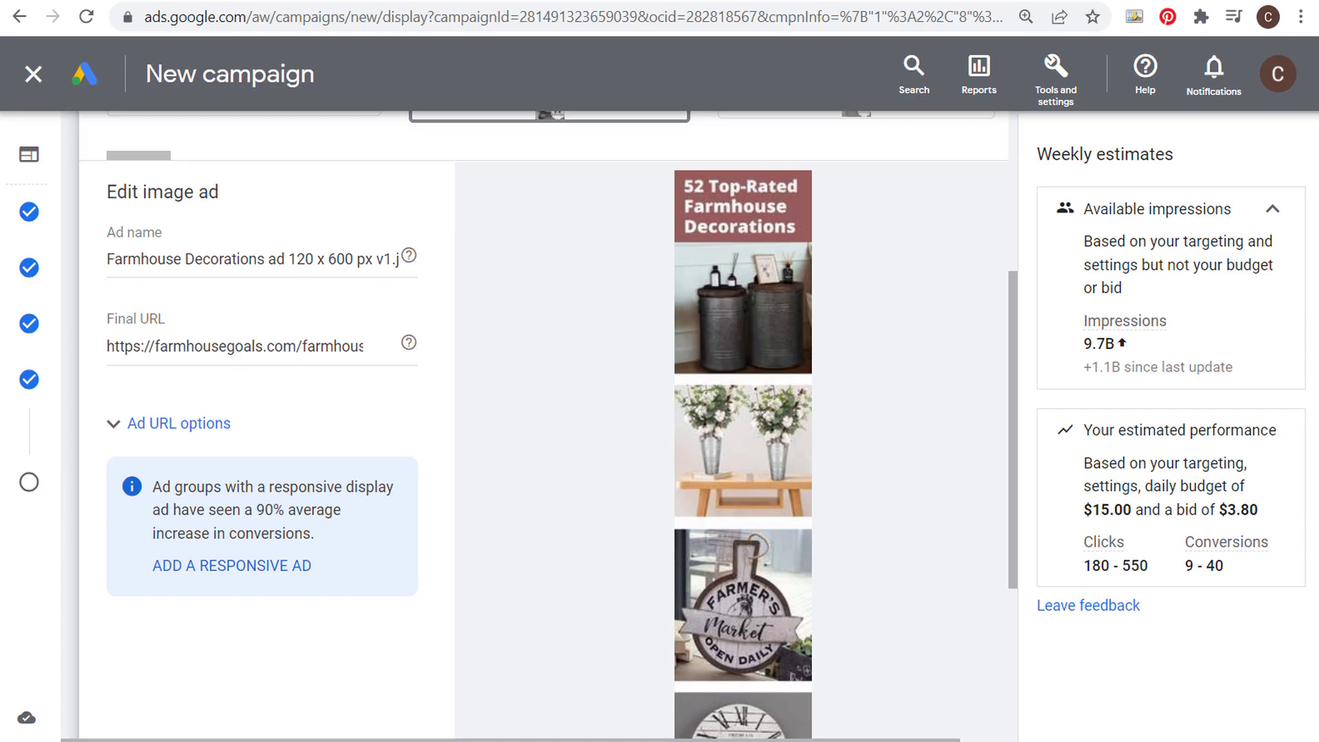
# Examine the 120 x 600 image ad's full artwork alongside its ad name and final URL
pyautogui.scroll(2, 608, 445)
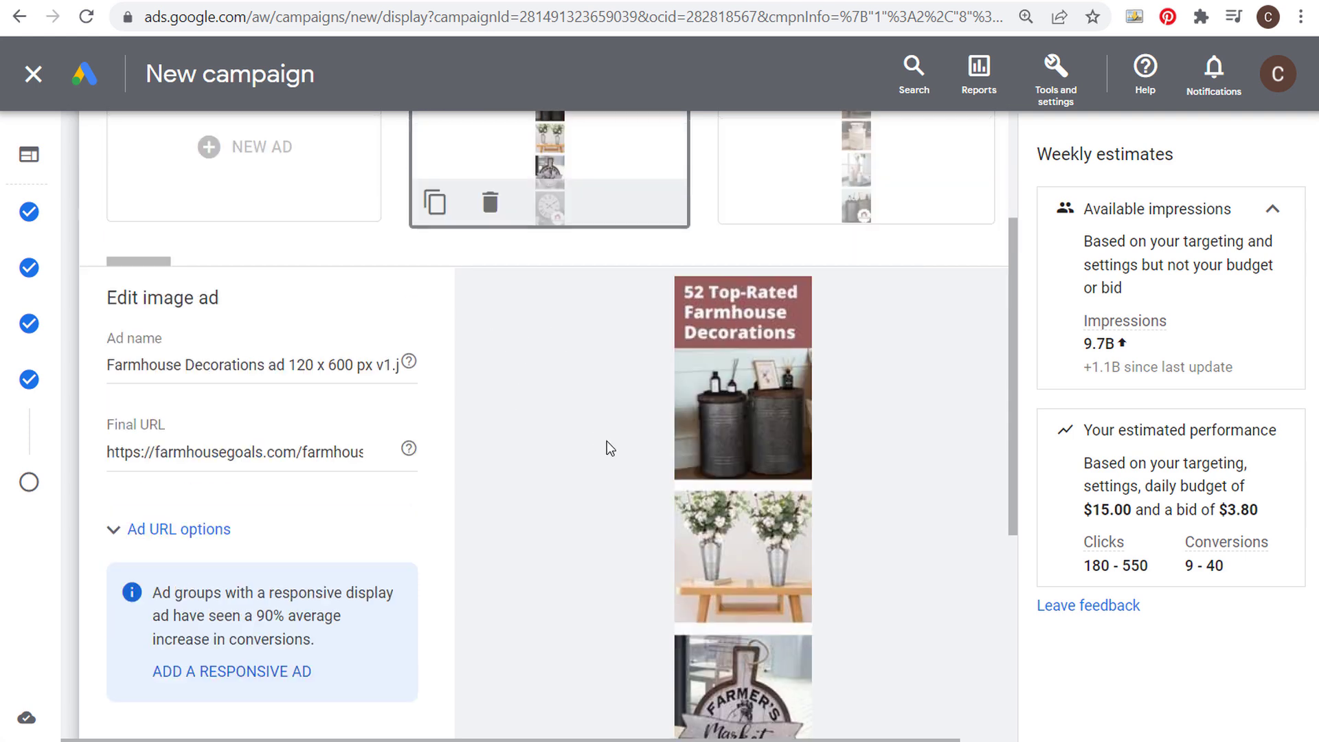
pyautogui.scroll(2, 599, 442)
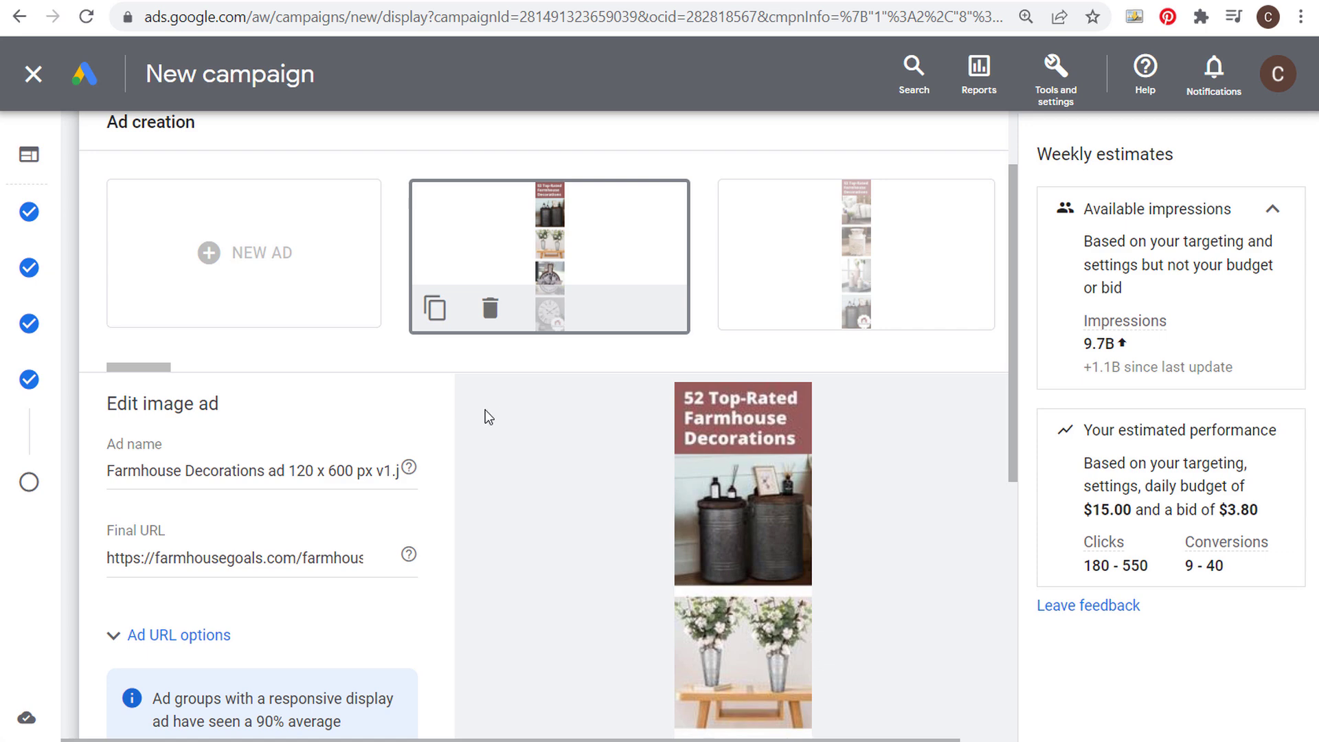
pyautogui.scroll(-5, 481, 401)
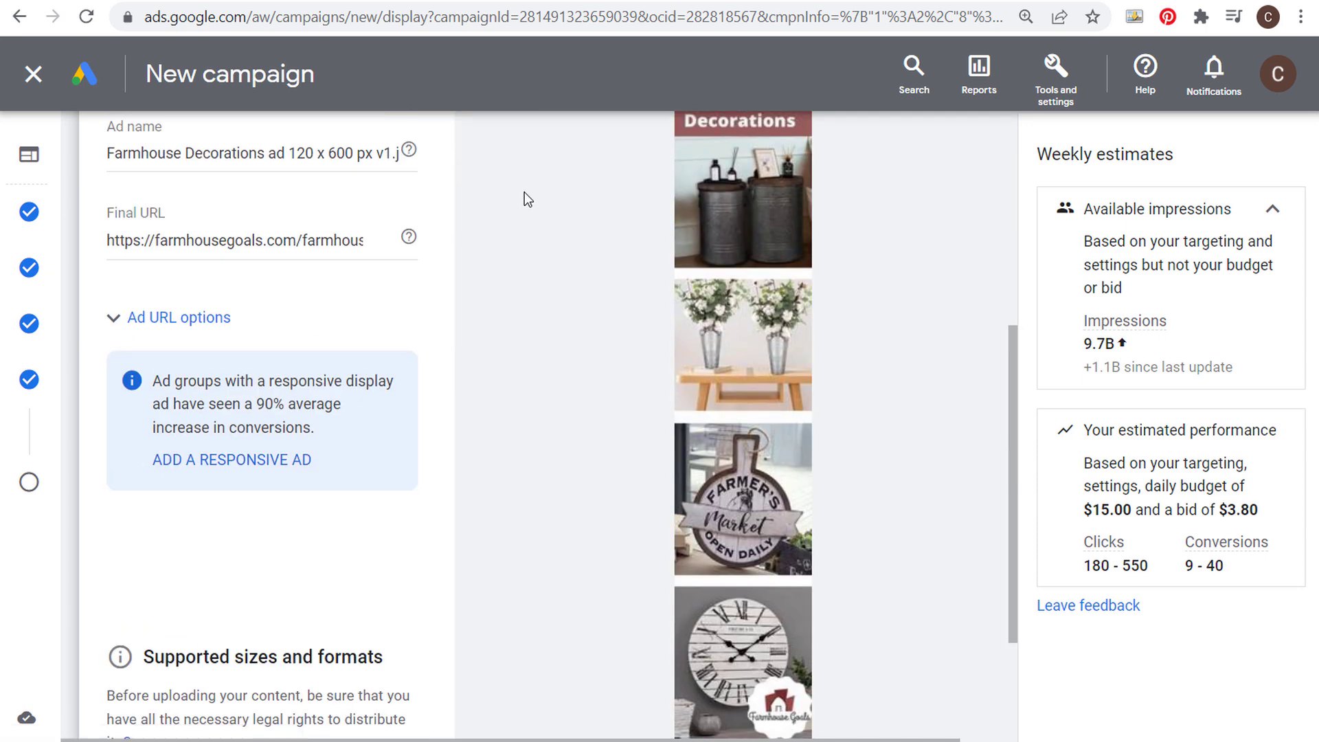
pyautogui.scroll(2, 536, 302)
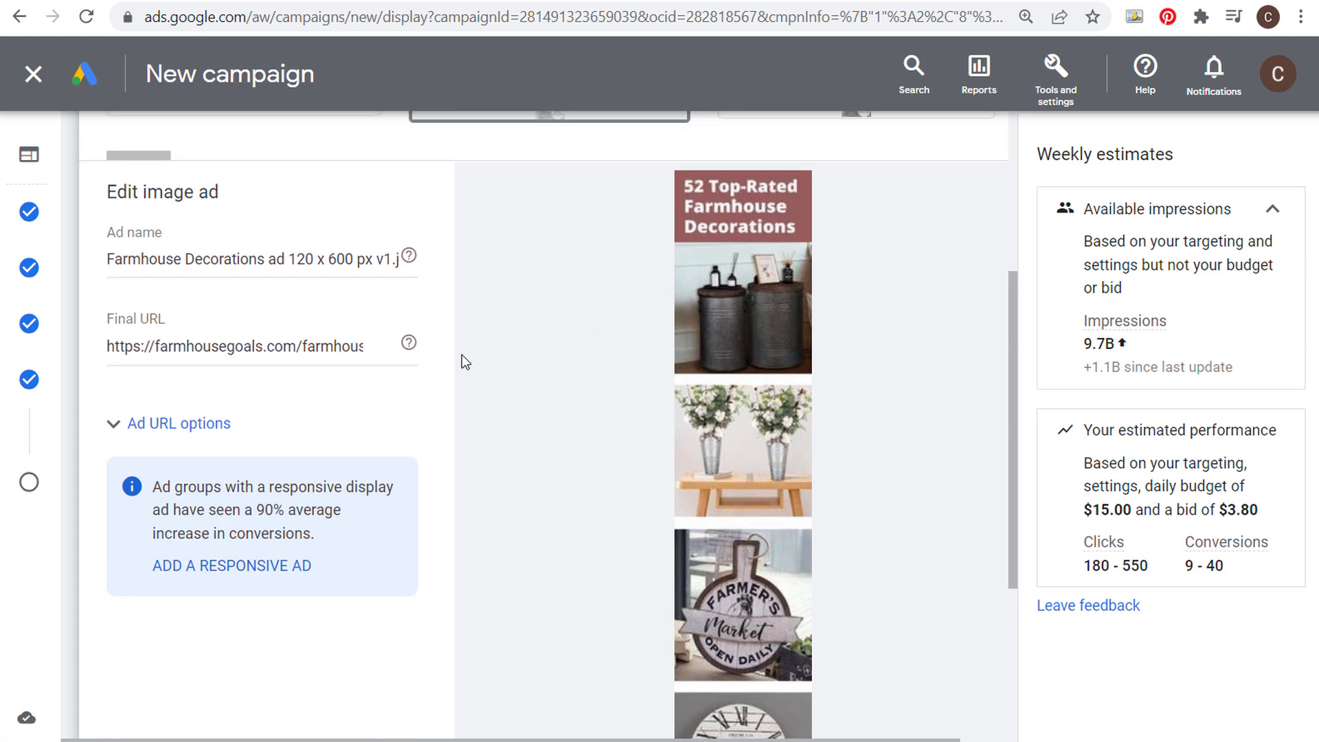